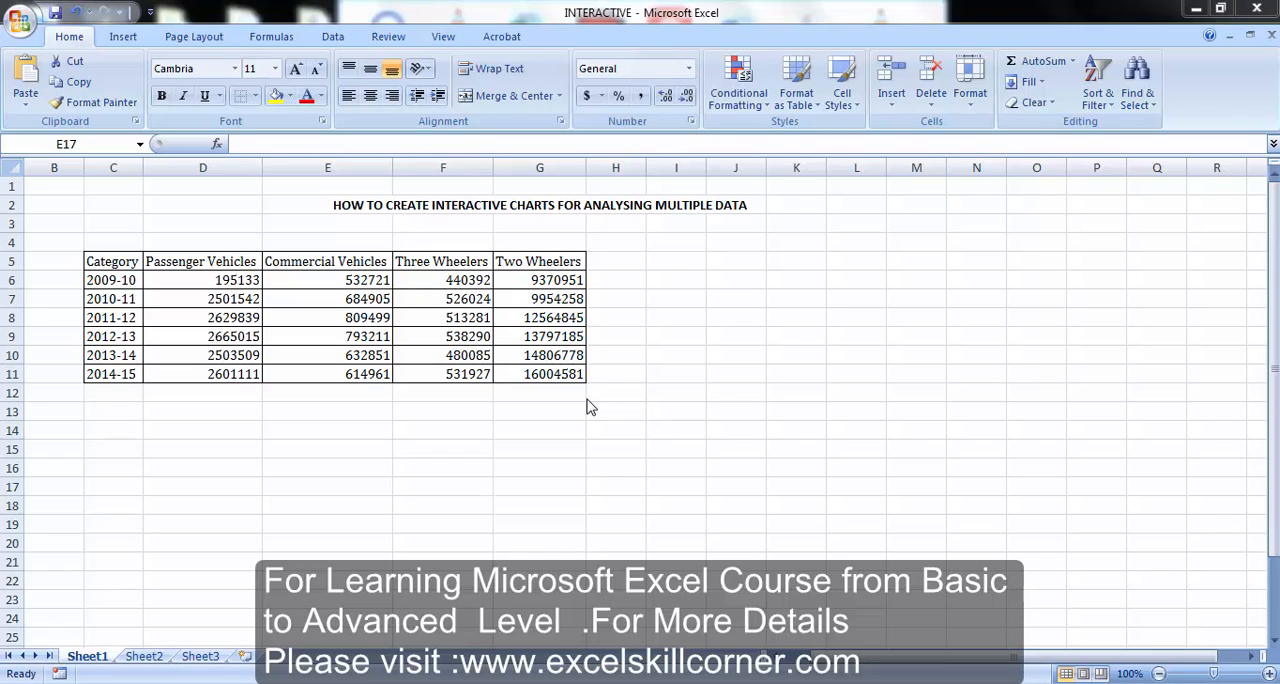
Turn on the option that shows the Developer tab in the ribbon
{"action": "left_click", "coordinate": [288, 448]}
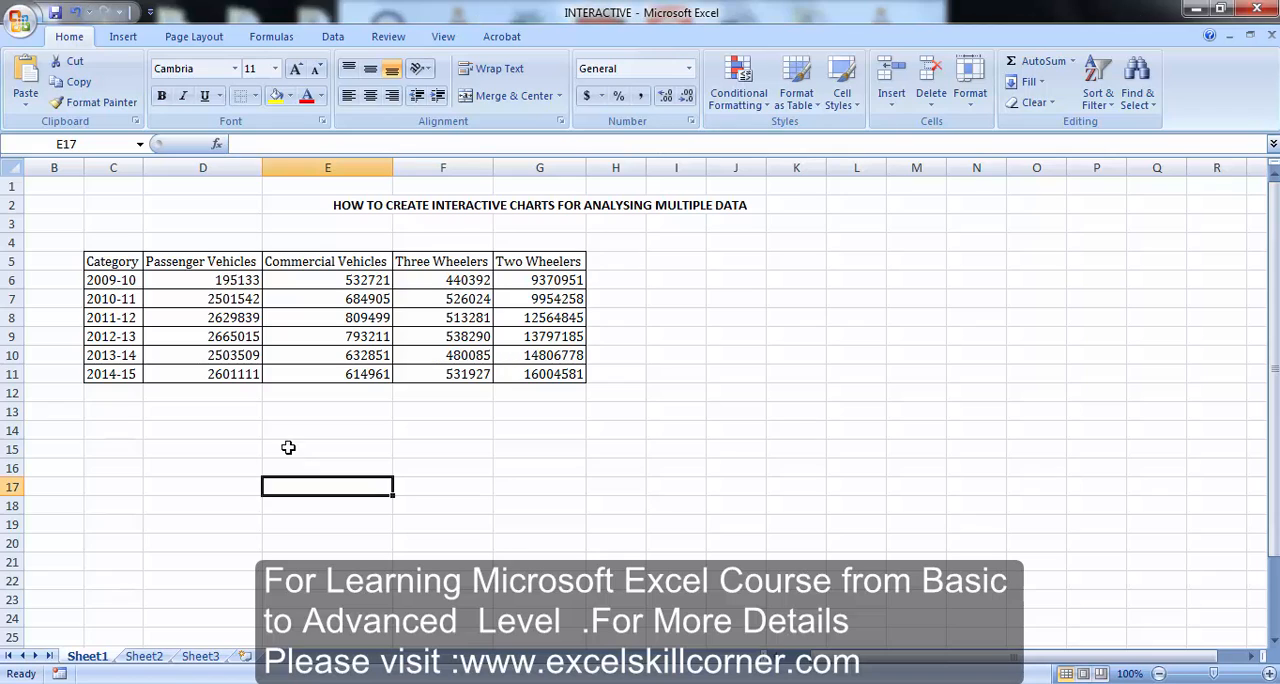
{"action": "left_click", "coordinate": [322, 449]}
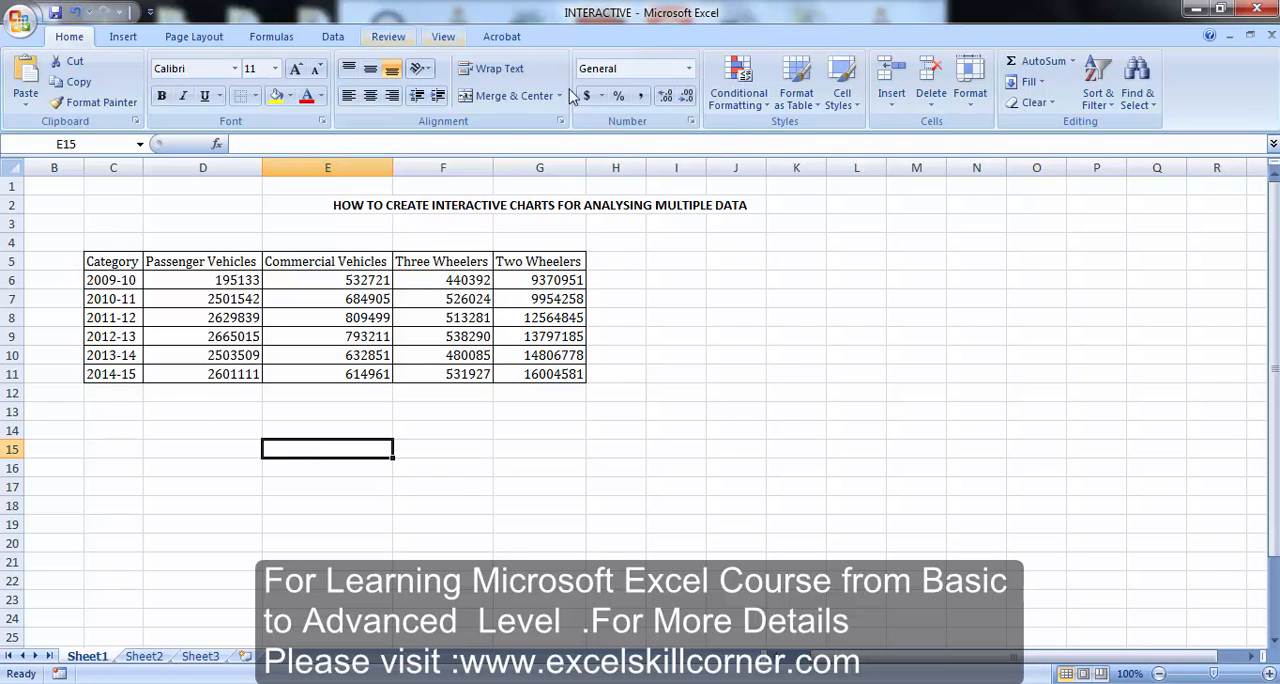
{"action": "left_click", "coordinate": [20, 22]}
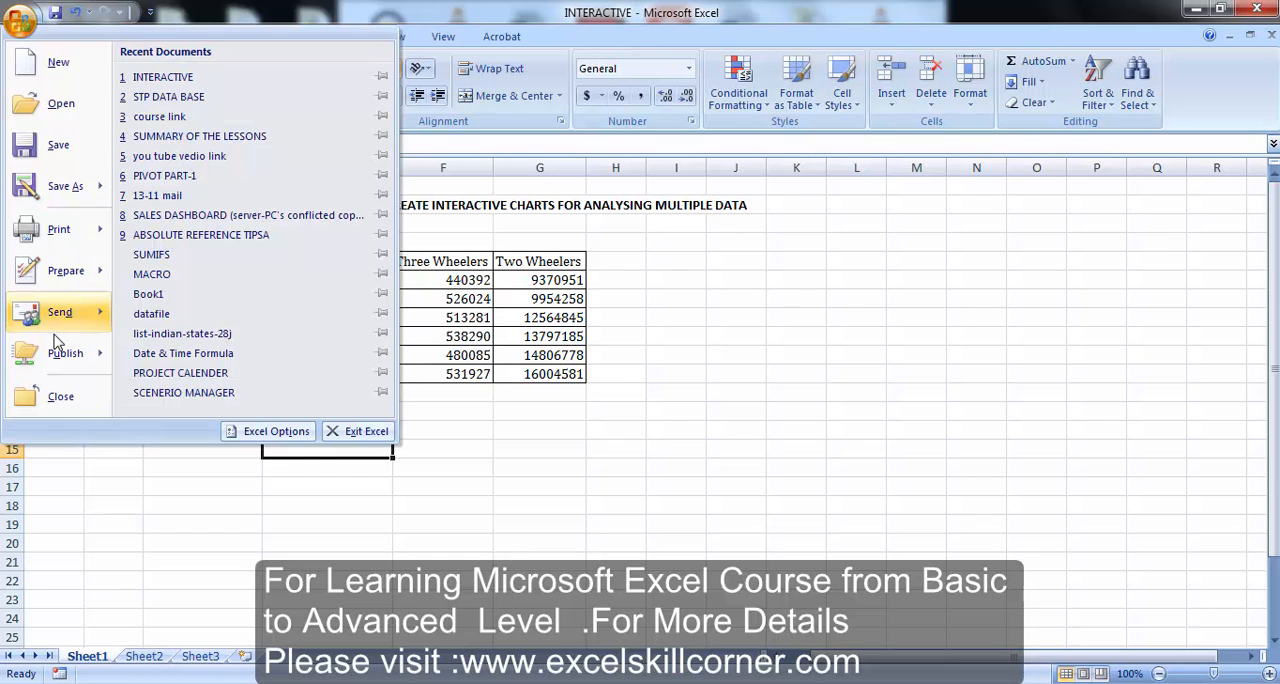
{"action": "left_click", "coordinate": [232, 432]}
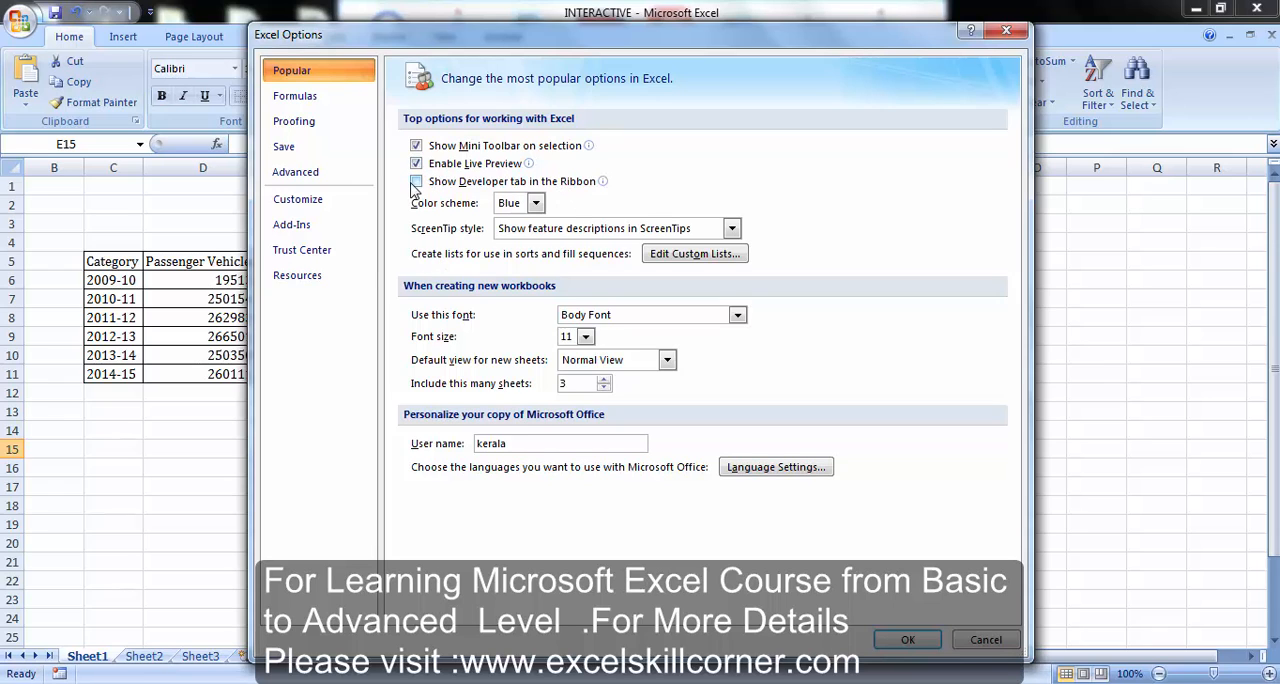
{"action": "left_click", "coordinate": [415, 182]}
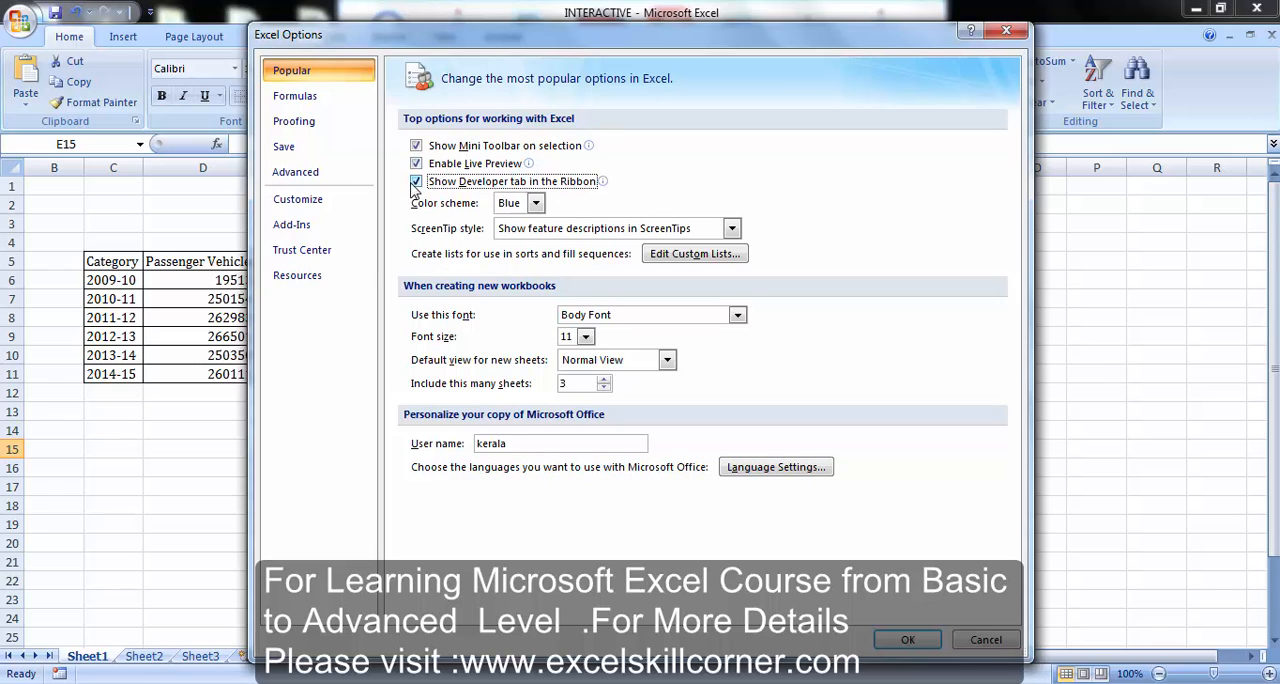
{"action": "left_click", "coordinate": [907, 640]}
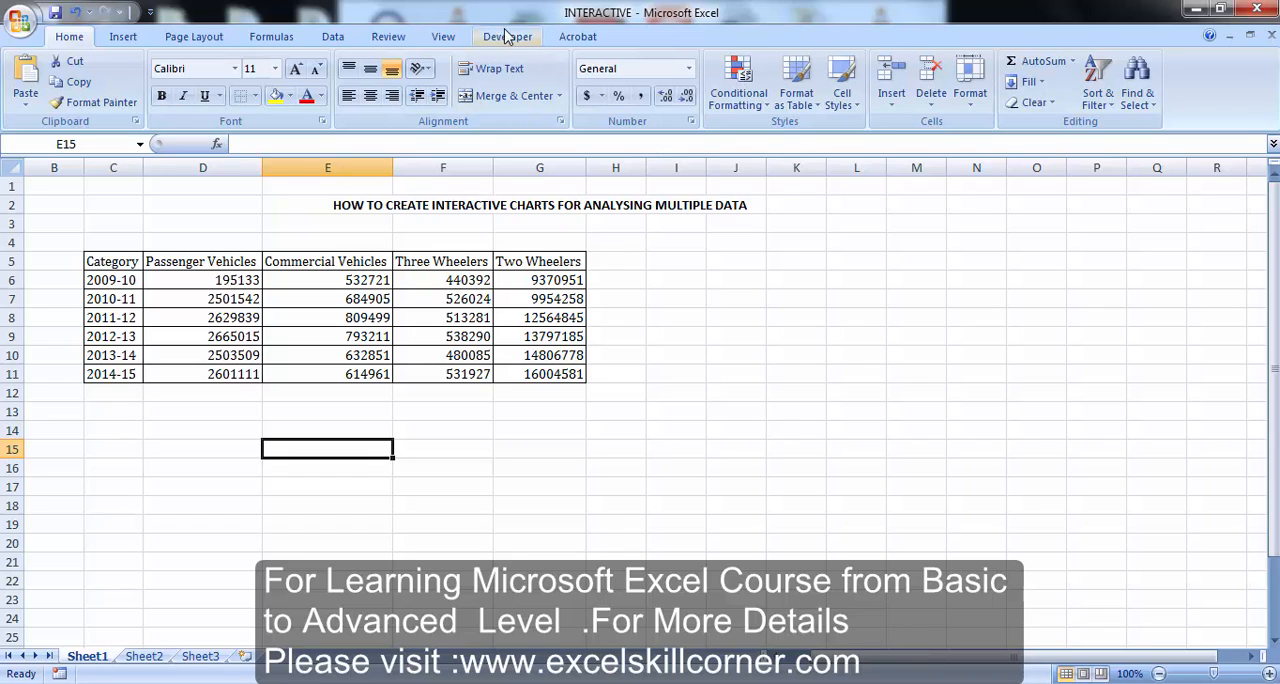
Copy the Category column with its year labels, C5:C11, and paste it starting at E13
{"action": "left_click", "coordinate": [120, 263]}
{"action": "key", "text": "ctrl+shift+Down"}
{"action": "key", "text": "ctrl+c"}
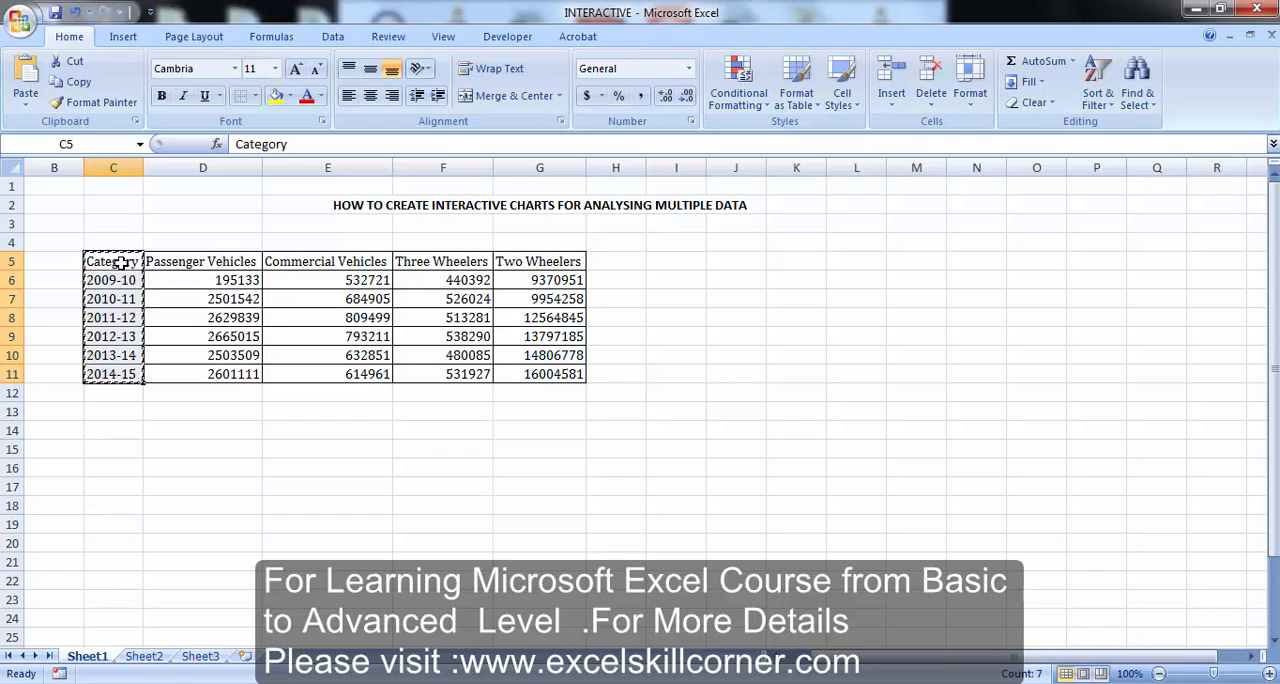
{"action": "key", "text": "Down"}
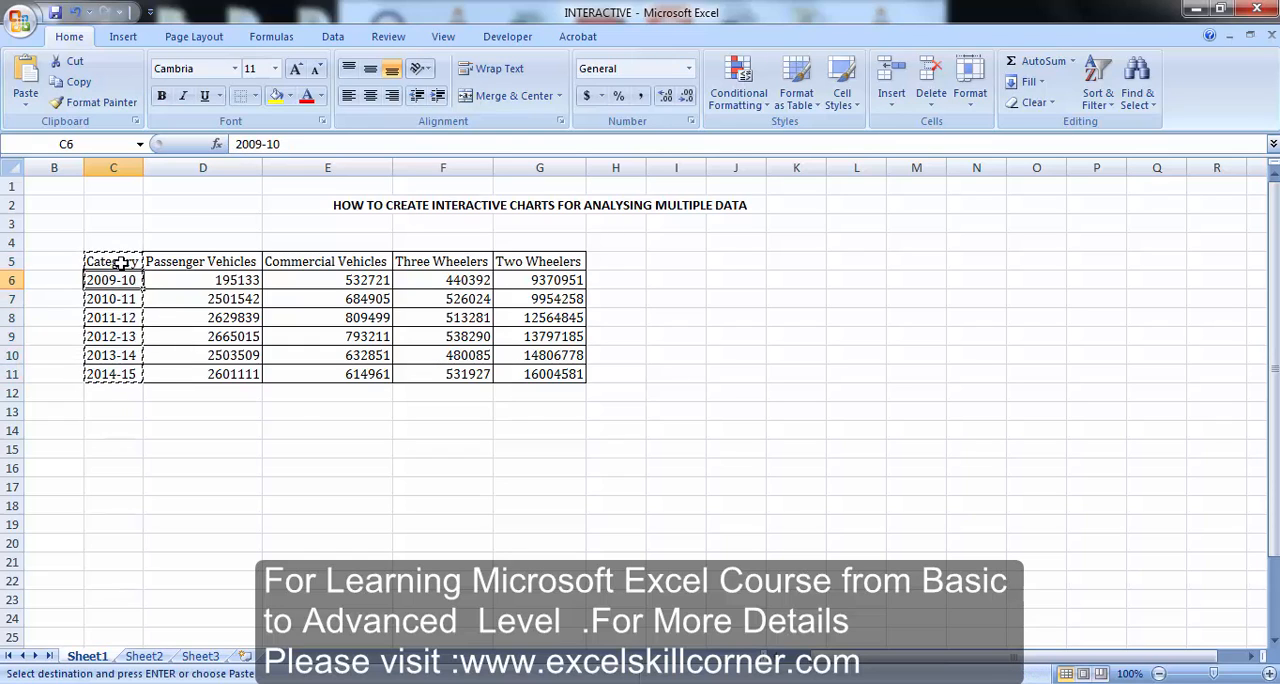
{"action": "left_click", "coordinate": [300, 420]}
{"action": "key", "text": "ctrl+v"}
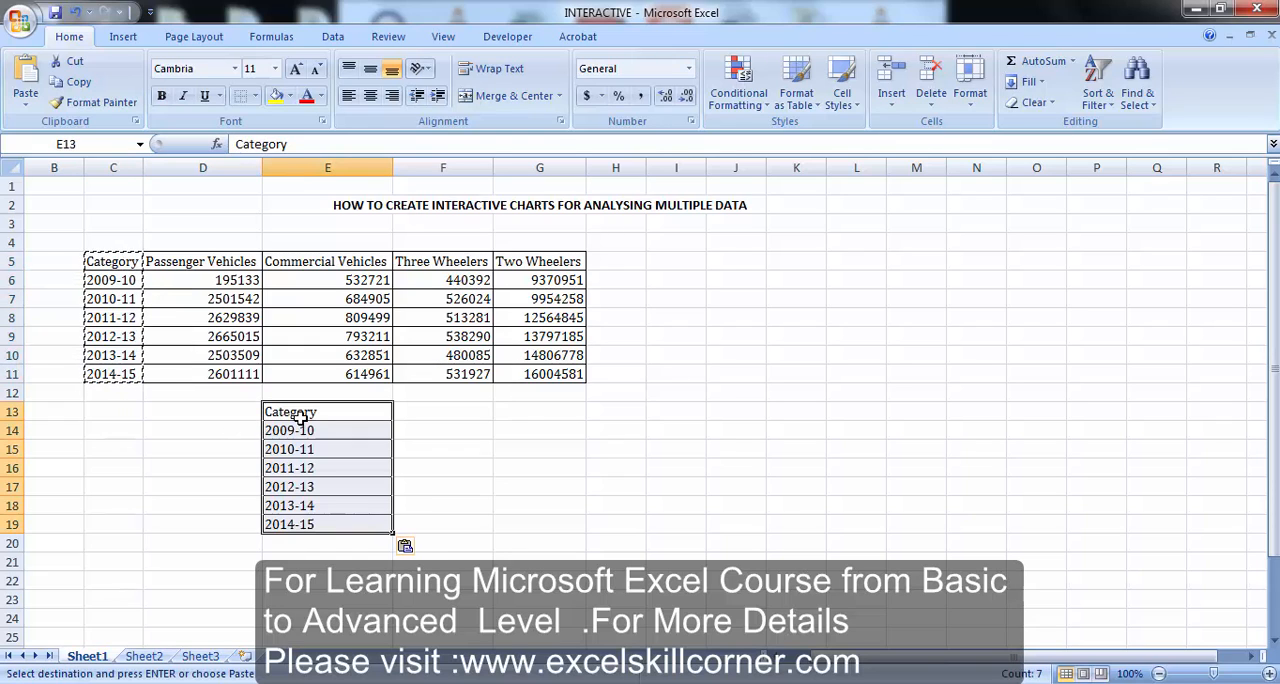
{"action": "left_click", "coordinate": [442, 395]}
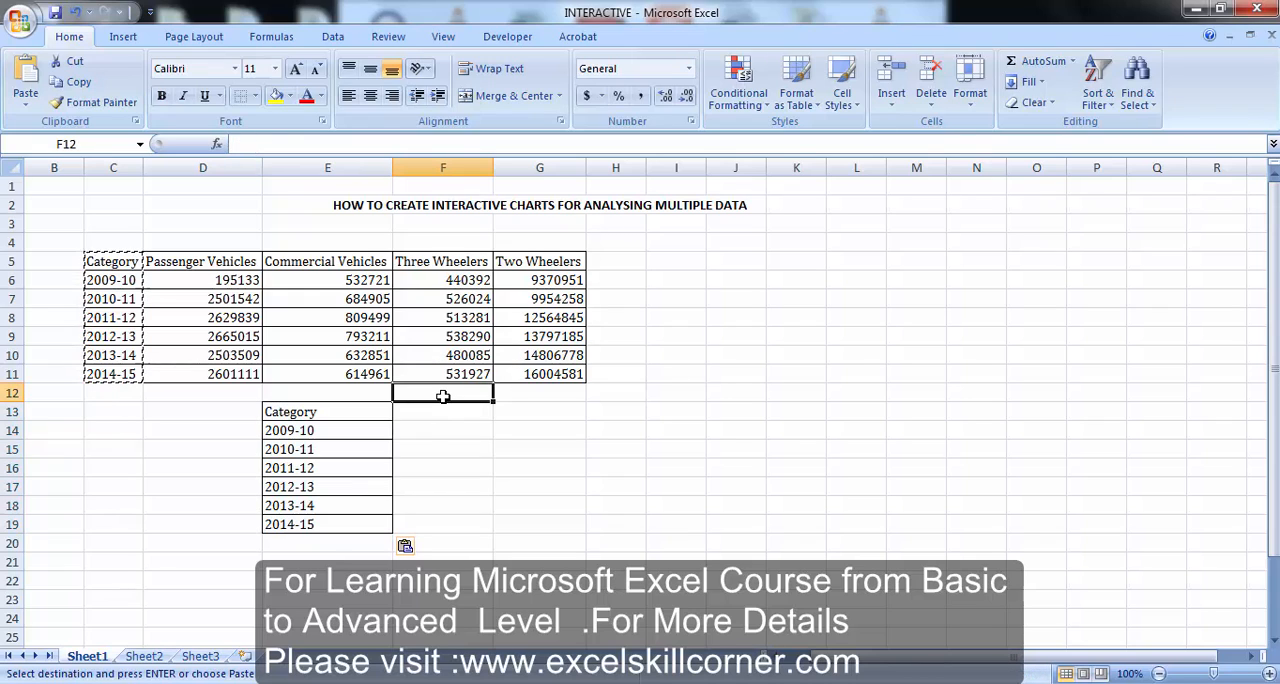
Insert an option button form control around cell J6 and remove its caption text
{"action": "left_click", "coordinate": [480, 37]}
{"action": "left_click", "coordinate": [737, 279]}
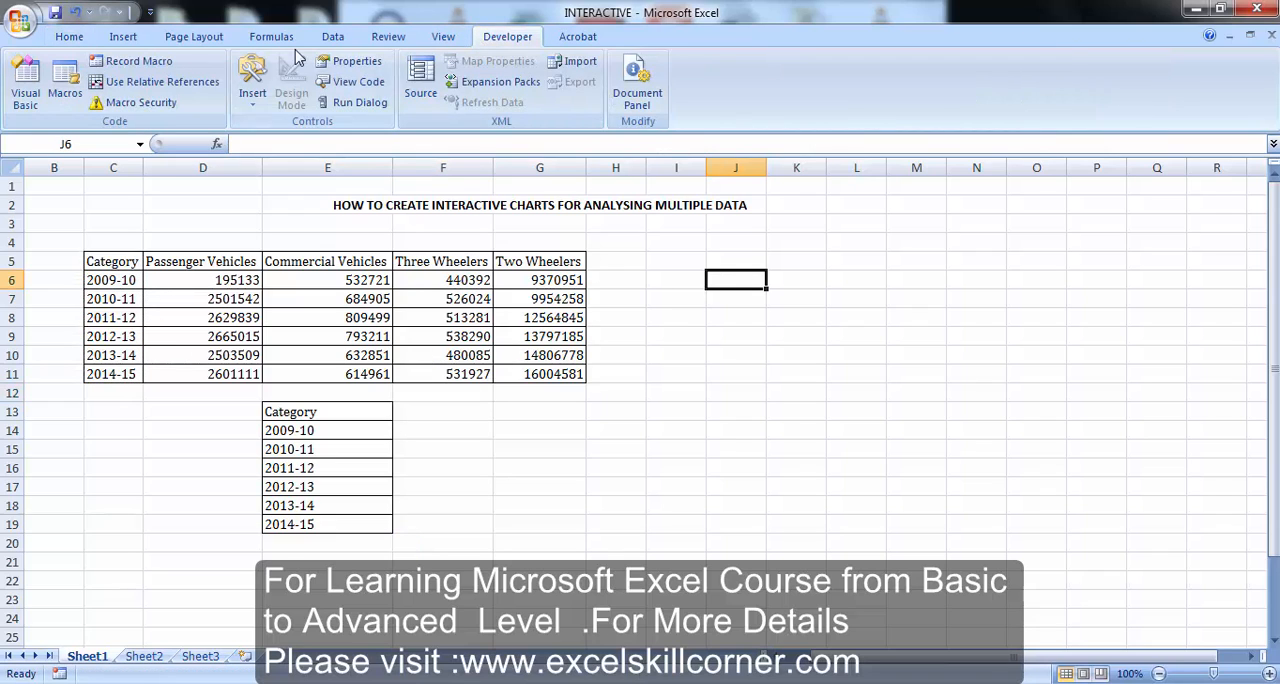
{"action": "left_click", "coordinate": [255, 85]}
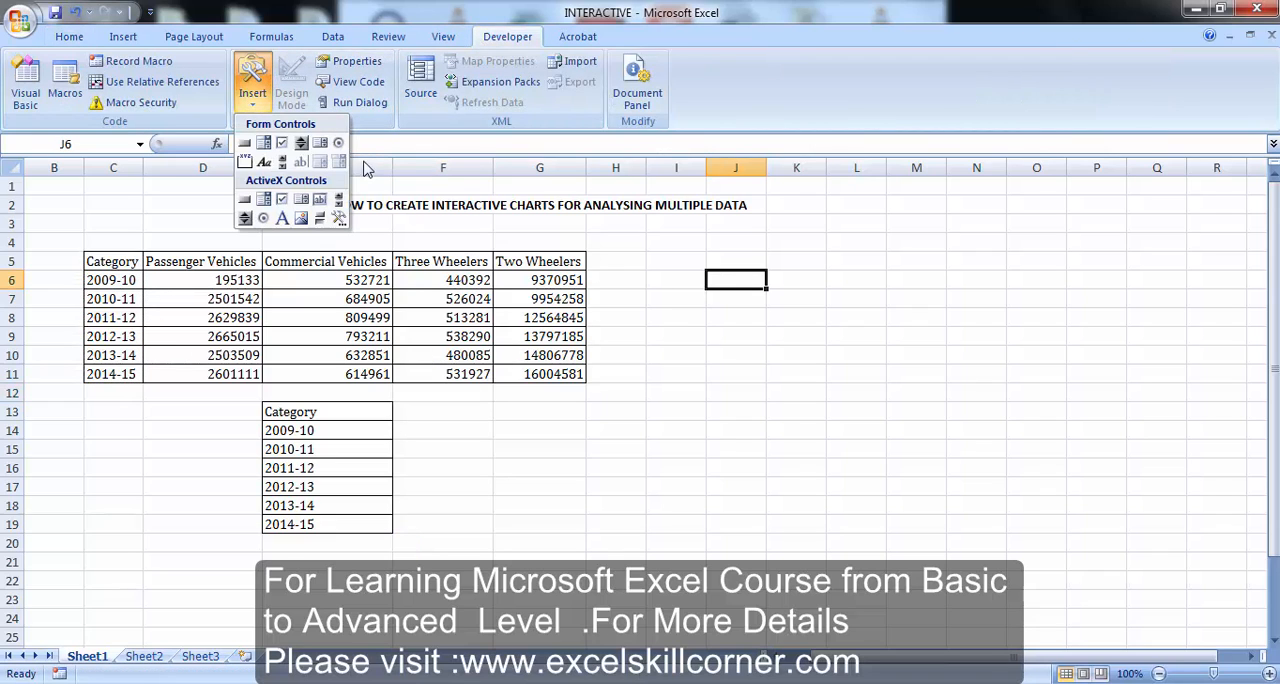
{"action": "left_click", "coordinate": [339, 146]}
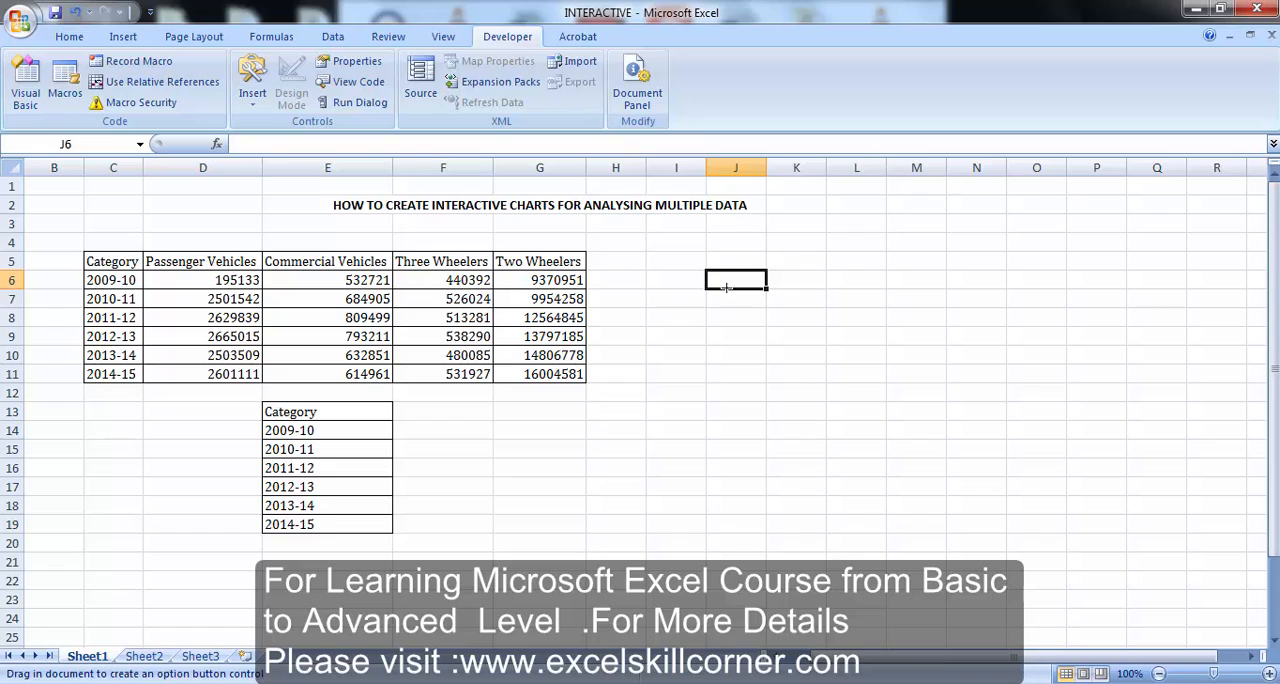
{"action": "left_click_drag", "start_coordinate": [724, 273], "coordinate": [757, 298]}
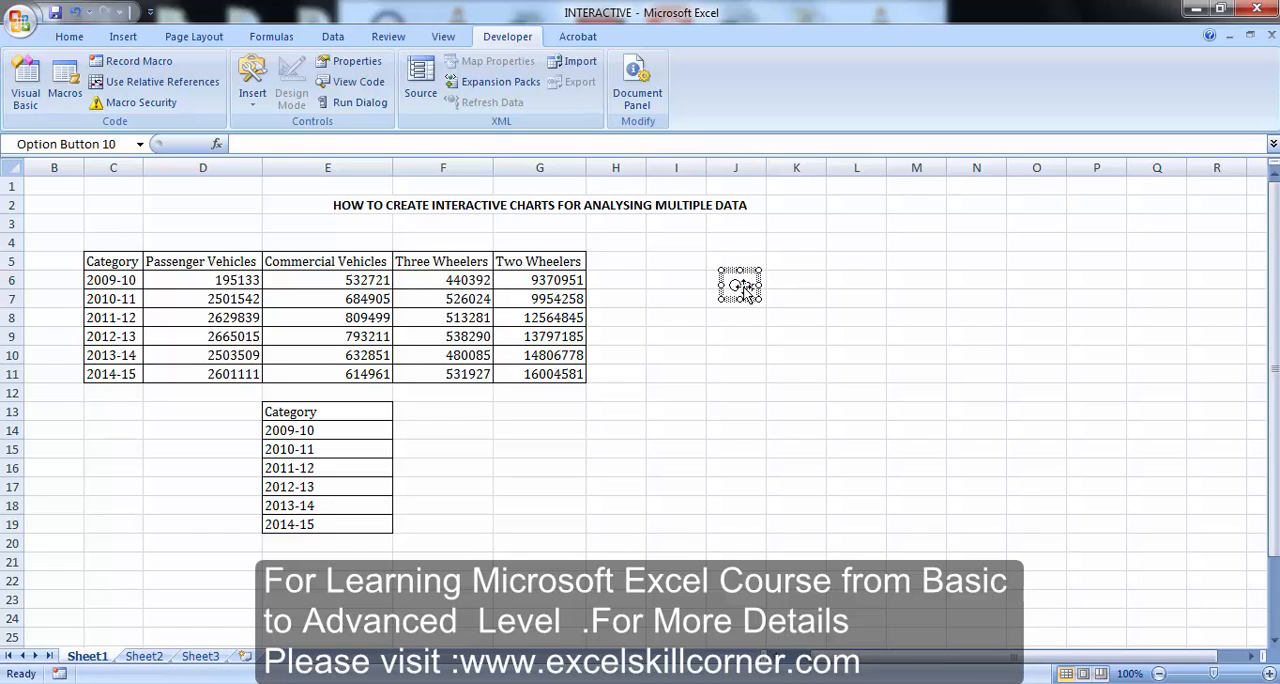
{"action": "right_click", "coordinate": [744, 289]}
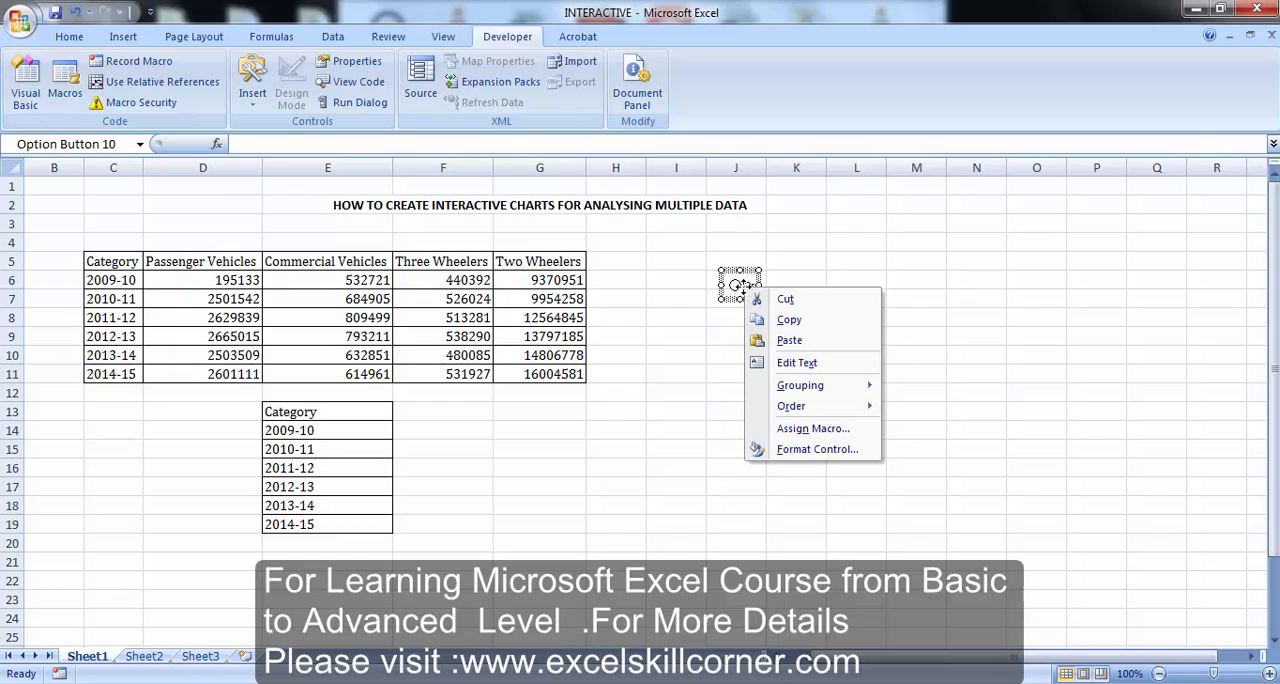
{"action": "left_click", "coordinate": [787, 366]}
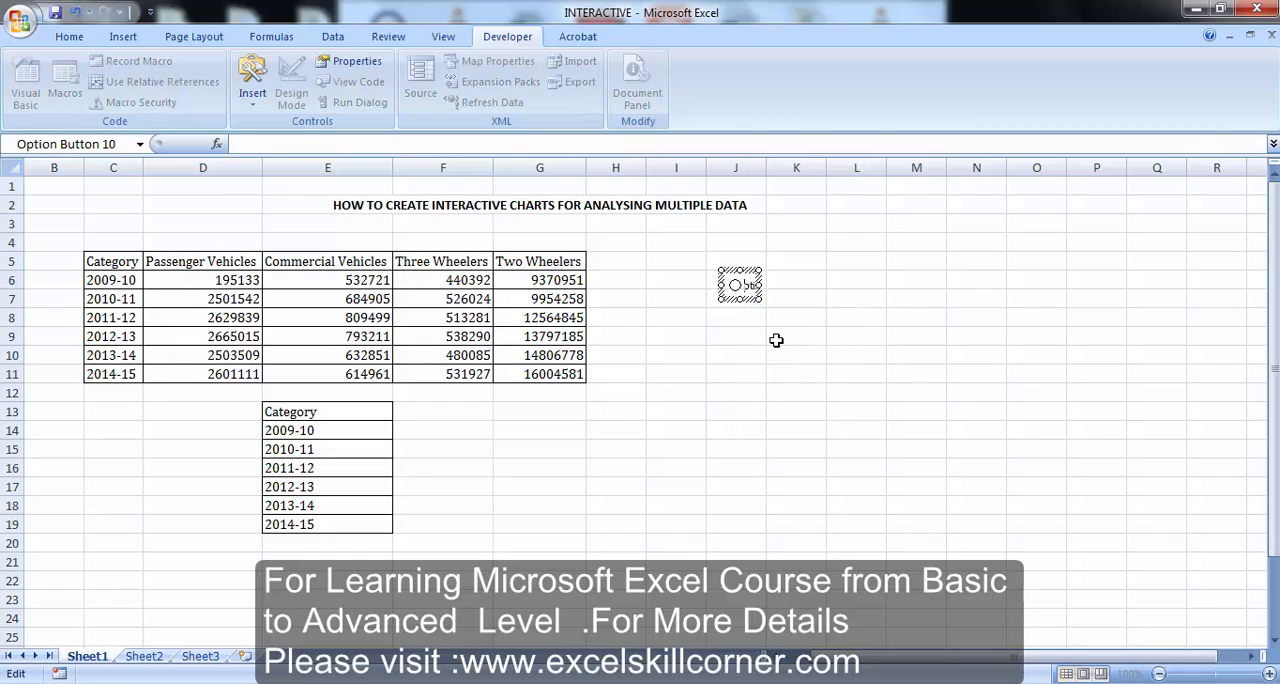
{"action": "left_click", "coordinate": [763, 339]}
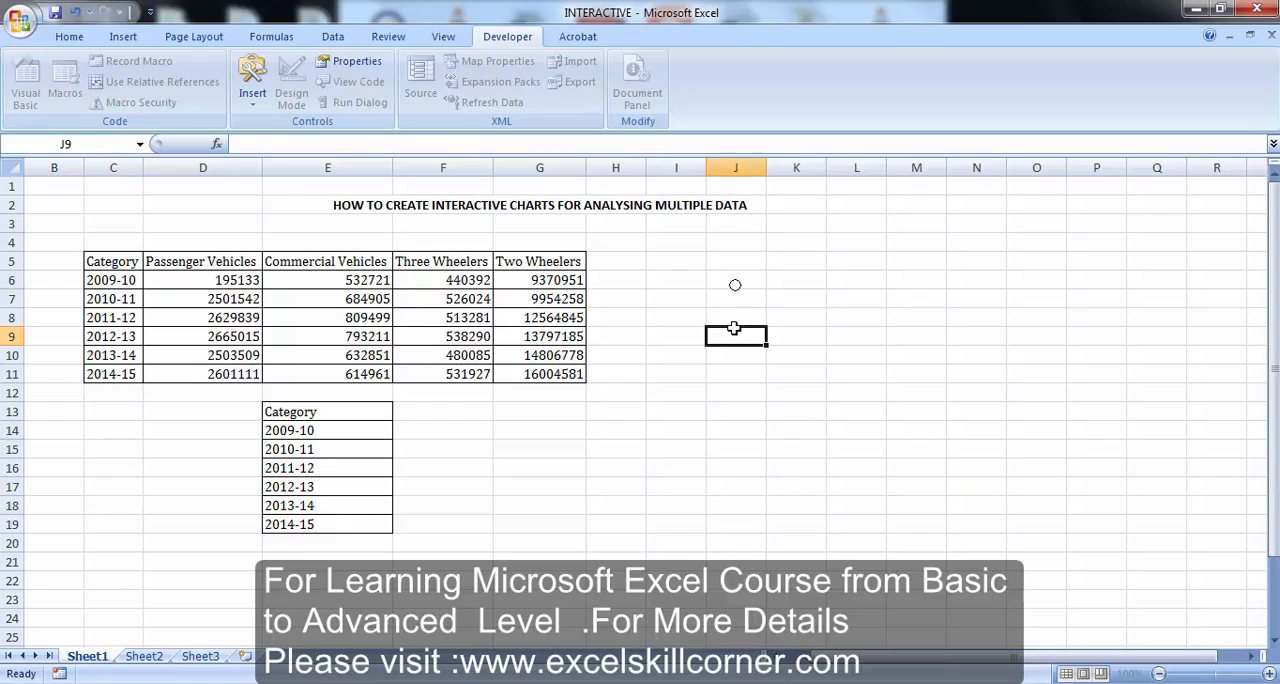
Copy the option button and paste a duplicate at each of K6, L6 and M6
{"action": "right_click", "coordinate": [736, 290]}
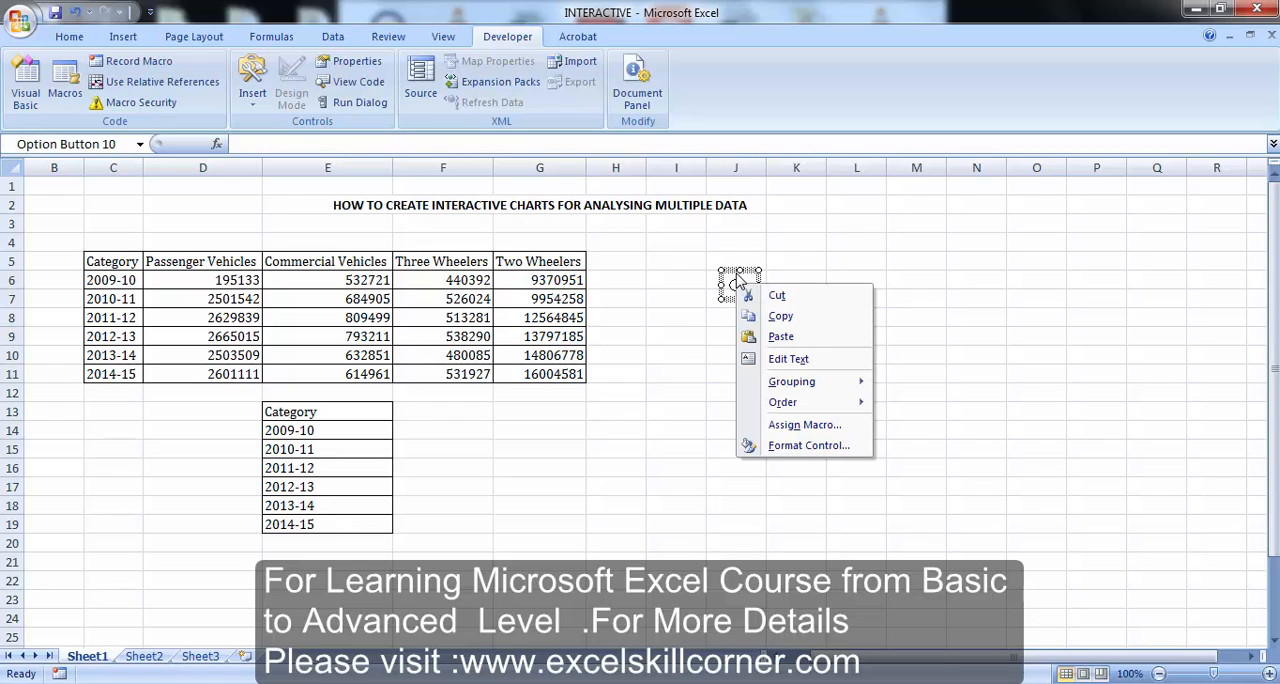
{"action": "left_click", "coordinate": [738, 273]}
{"action": "left_click_drag", "start_coordinate": [738, 272], "coordinate": [738, 266]}
{"action": "key", "text": "ctrl+c"}
{"action": "left_click", "coordinate": [787, 283]}
{"action": "key", "text": "ctrl+v"}
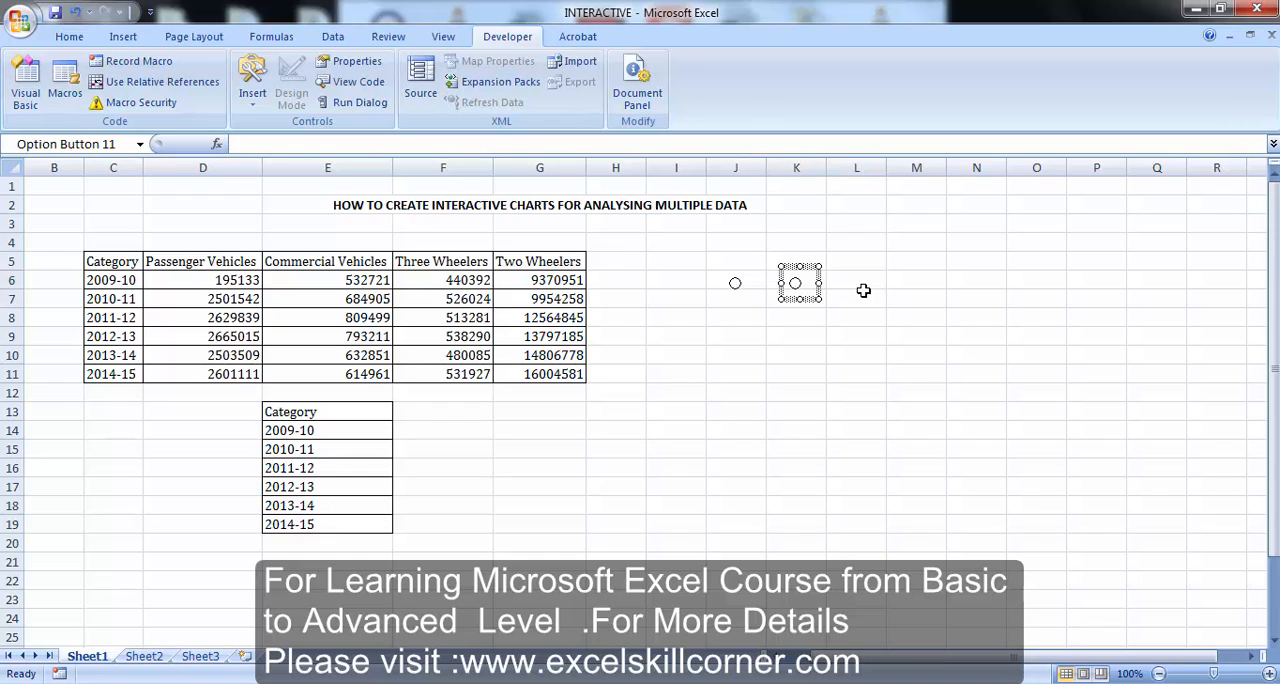
{"action": "left_click", "coordinate": [858, 280]}
{"action": "key", "text": "ctrl+v"}
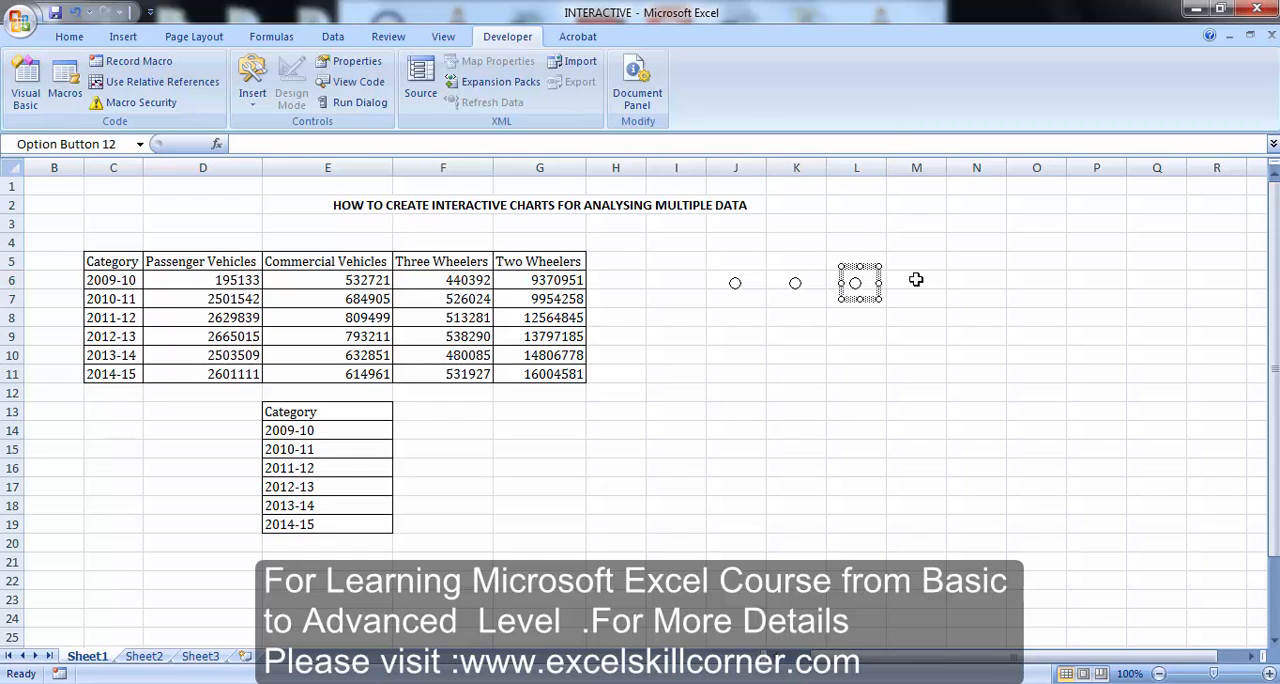
{"action": "left_click", "coordinate": [918, 280]}
{"action": "key", "text": "ctrl+v"}
{"action": "left_click", "coordinate": [794, 429]}
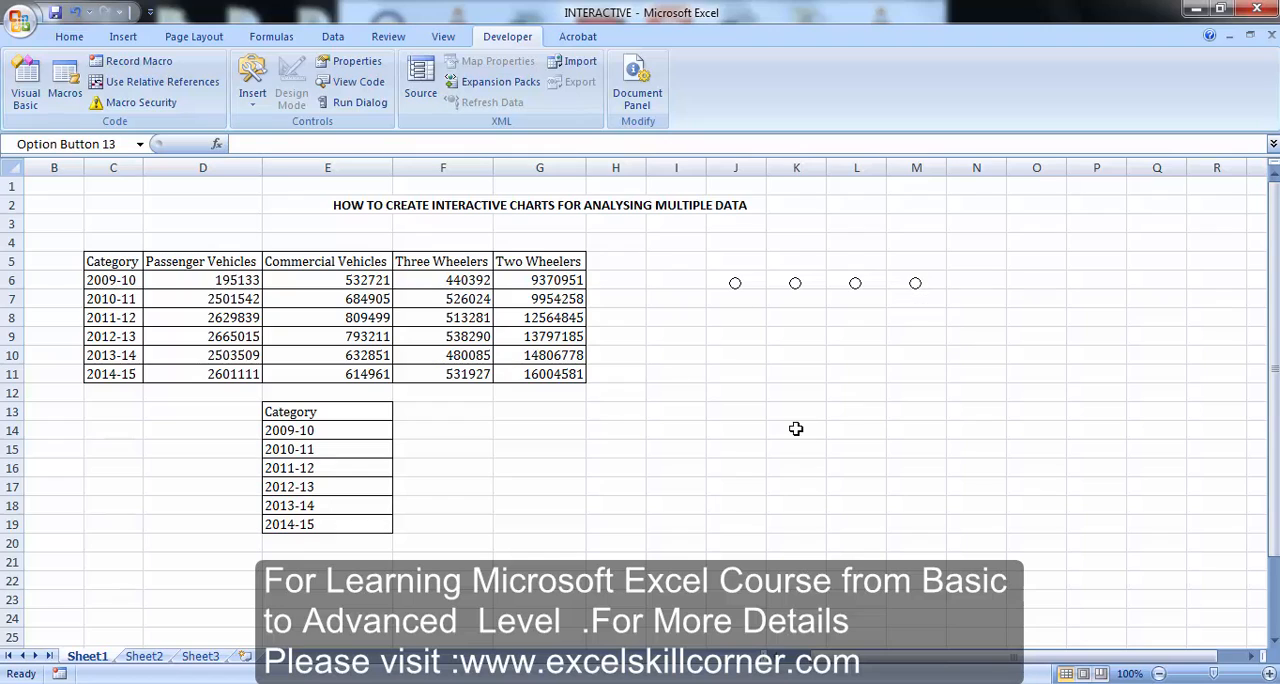
Copy the four vehicle headings D5:G5 and paste them above the option buttons, starting at J5
{"action": "left_click", "coordinate": [250, 261]}
{"action": "key", "text": "shift+Left"}
{"action": "key", "text": "Right"}
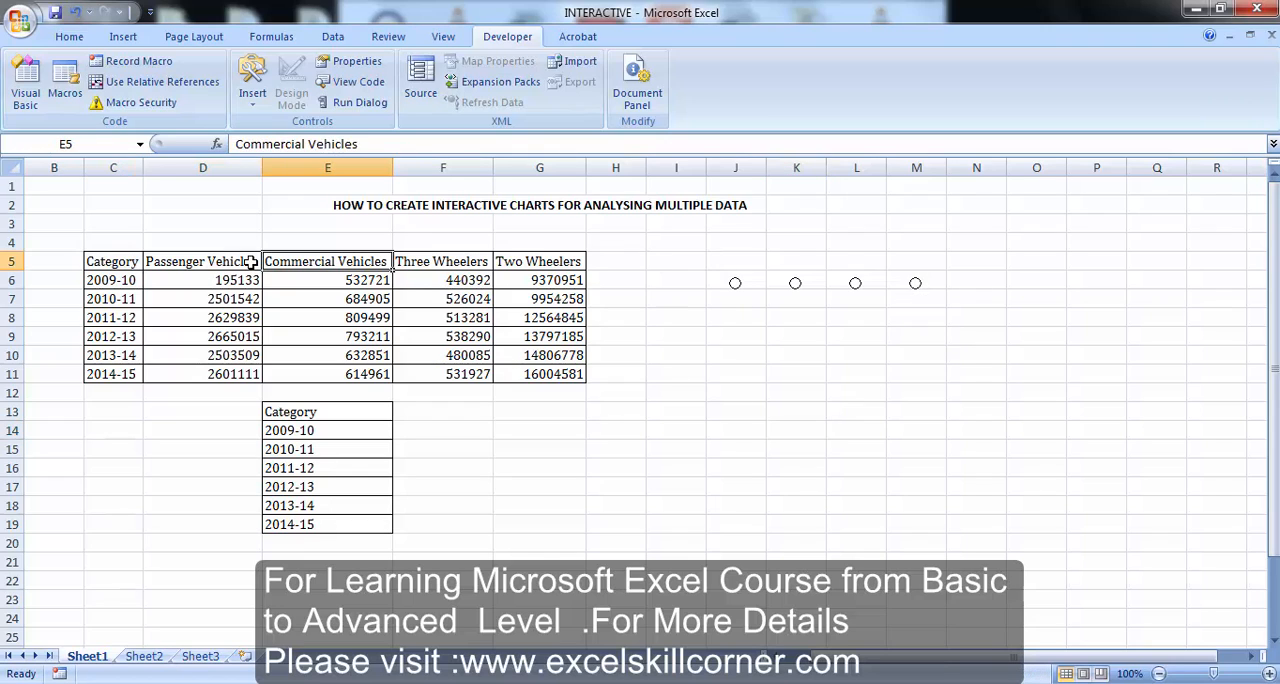
{"action": "key", "text": "Left"}
{"action": "key", "text": "shift+Right"}
{"action": "key", "text": "shift+Right"}
{"action": "key", "text": "shift+Right"}
{"action": "key", "text": "ctrl+c"}
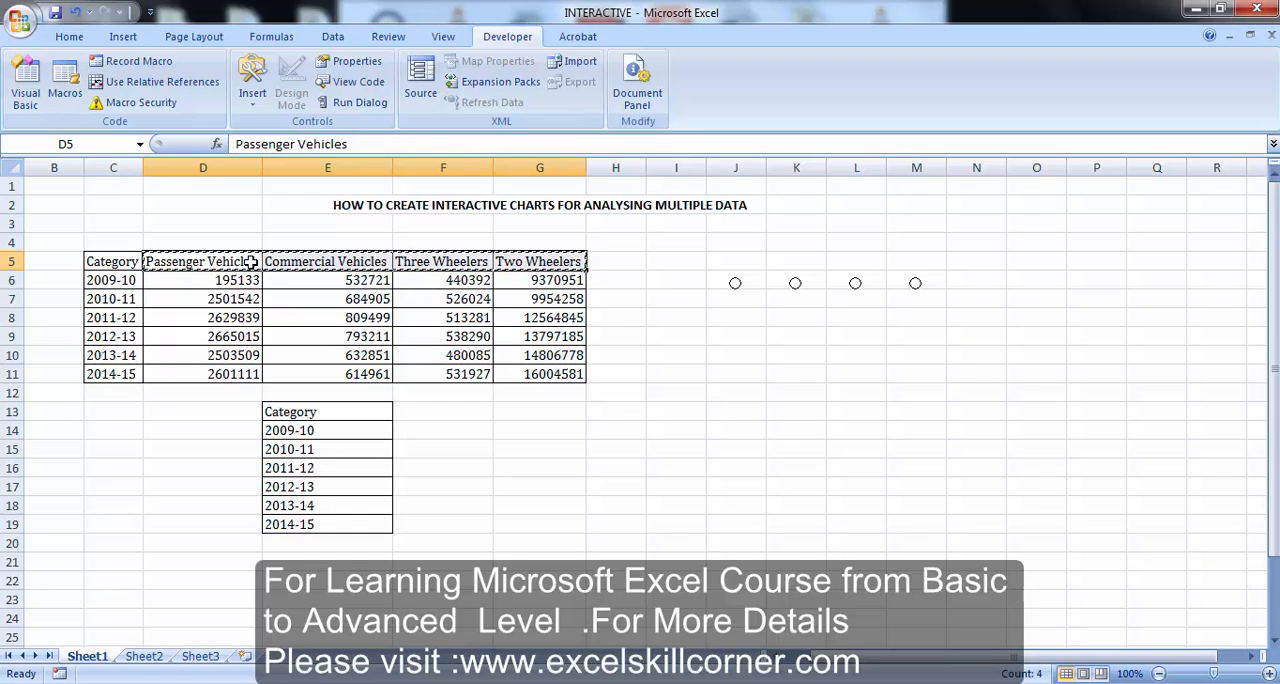
{"action": "left_click", "coordinate": [712, 258]}
{"action": "key", "text": "ctrl+v"}
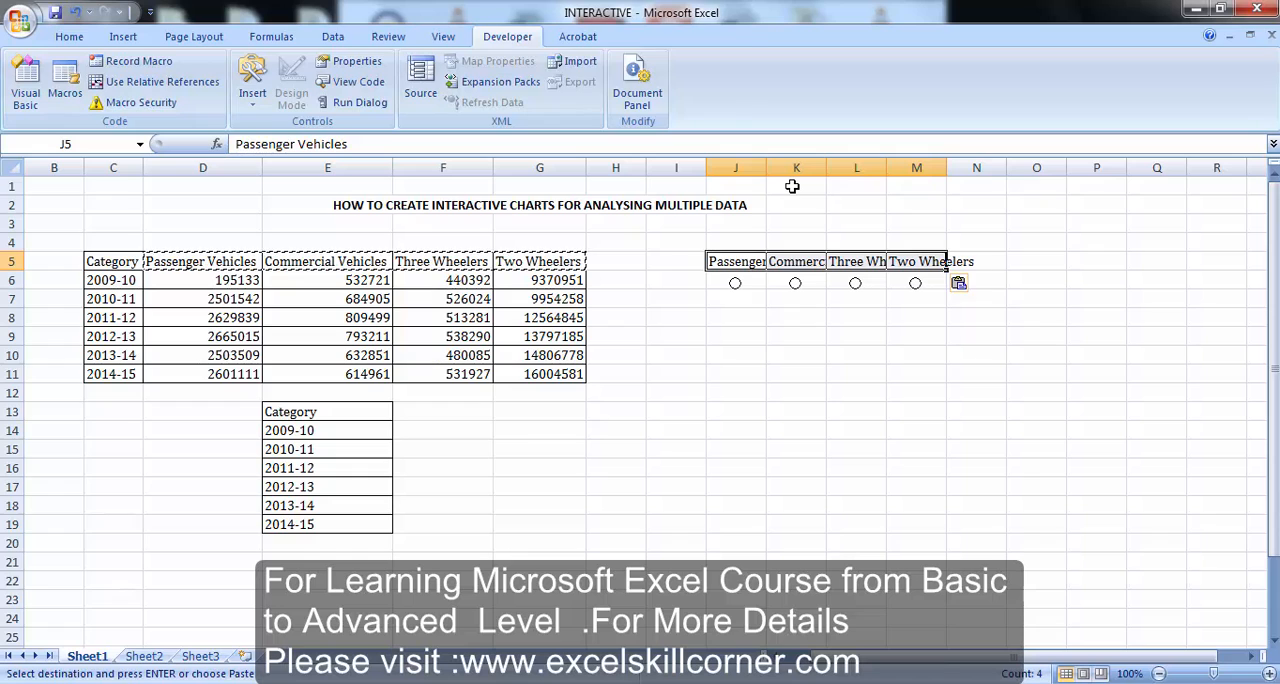
AutoFit the widths of columns J to M to the pasted headings
{"action": "key", "text": "alt+o"}
{"action": "key", "text": "c"}
{"action": "key", "text": "a"}
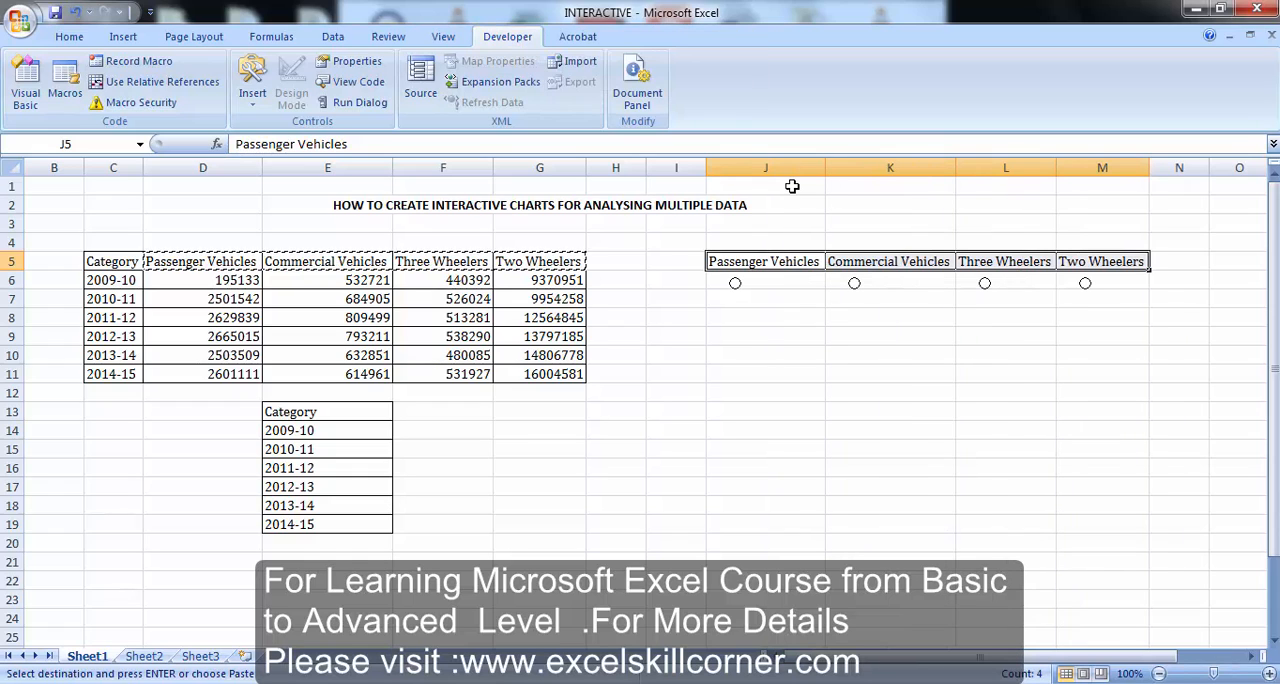
{"action": "left_click", "coordinate": [800, 341]}
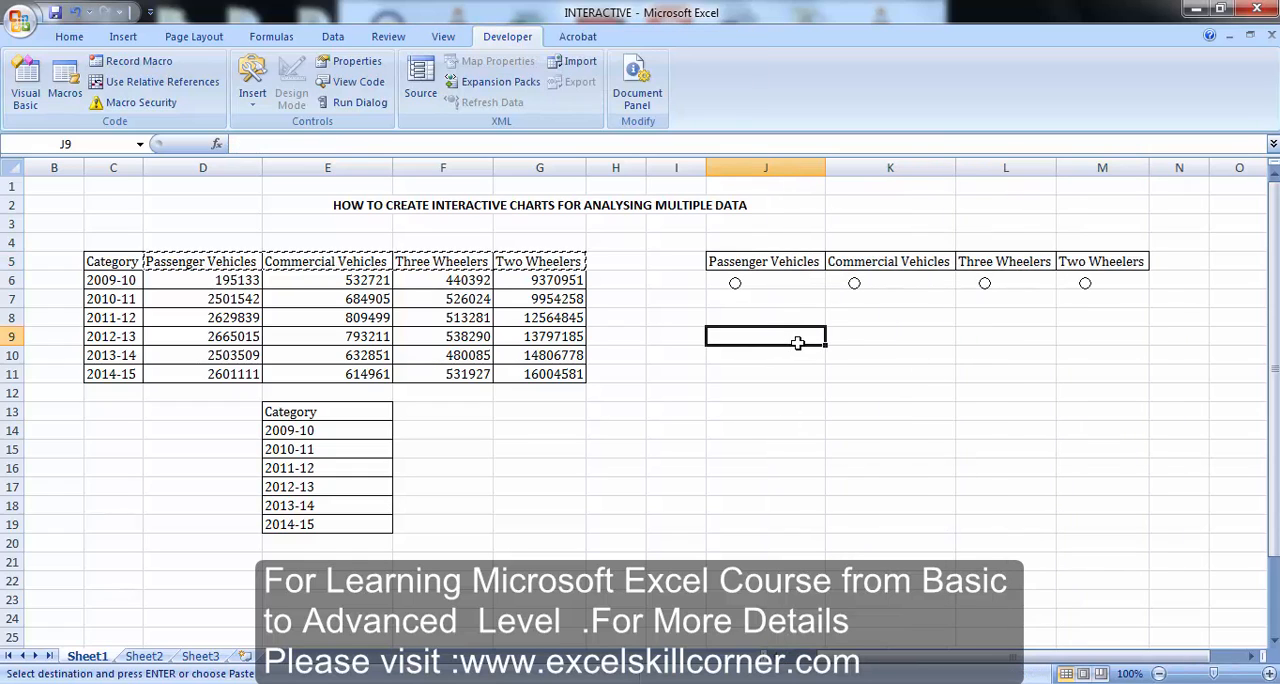
Link the option button under Passenger Vehicles to cell $F$12 in its control format, with its value checked
{"action": "right_click", "coordinate": [735, 287]}
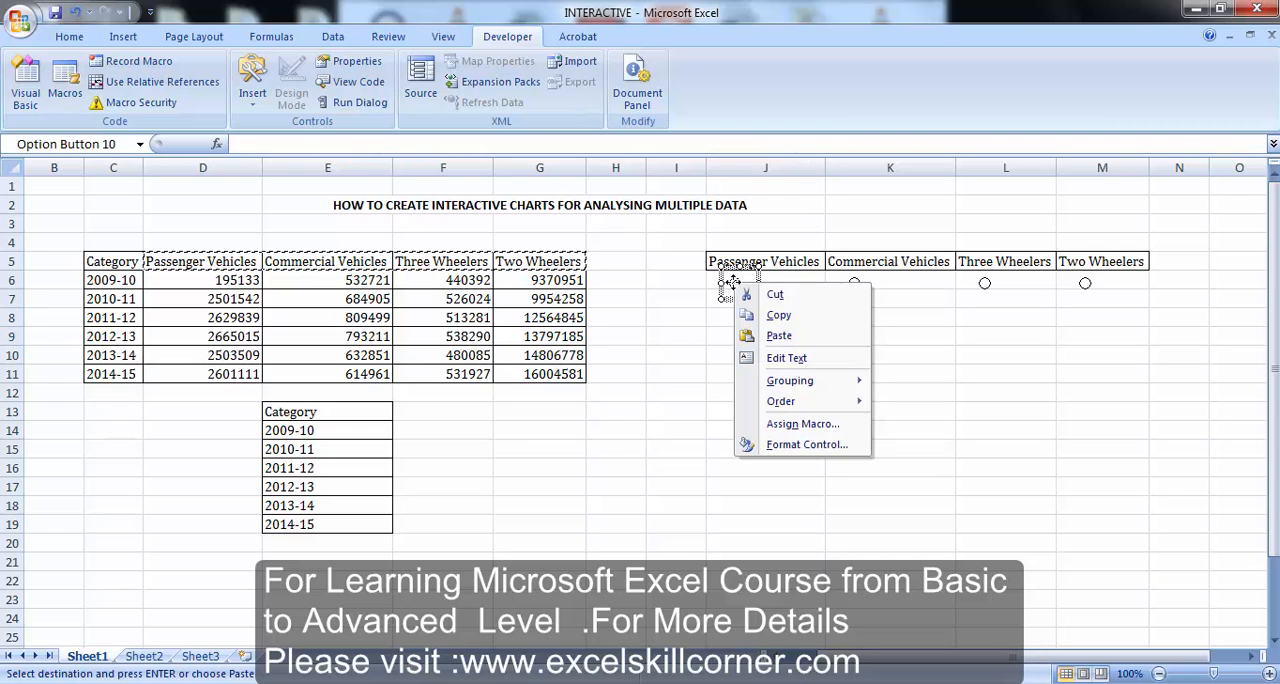
{"action": "left_click", "coordinate": [798, 449]}
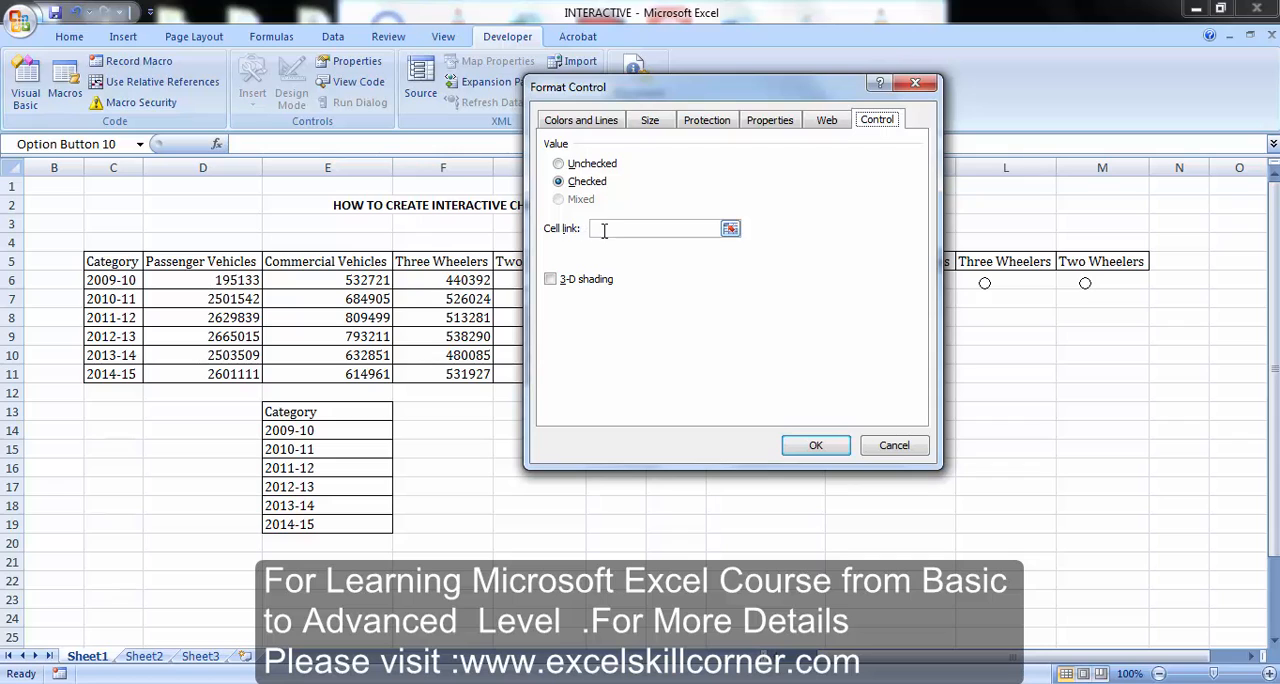
{"action": "left_click", "coordinate": [604, 230]}
{"action": "left_click", "coordinate": [418, 385]}
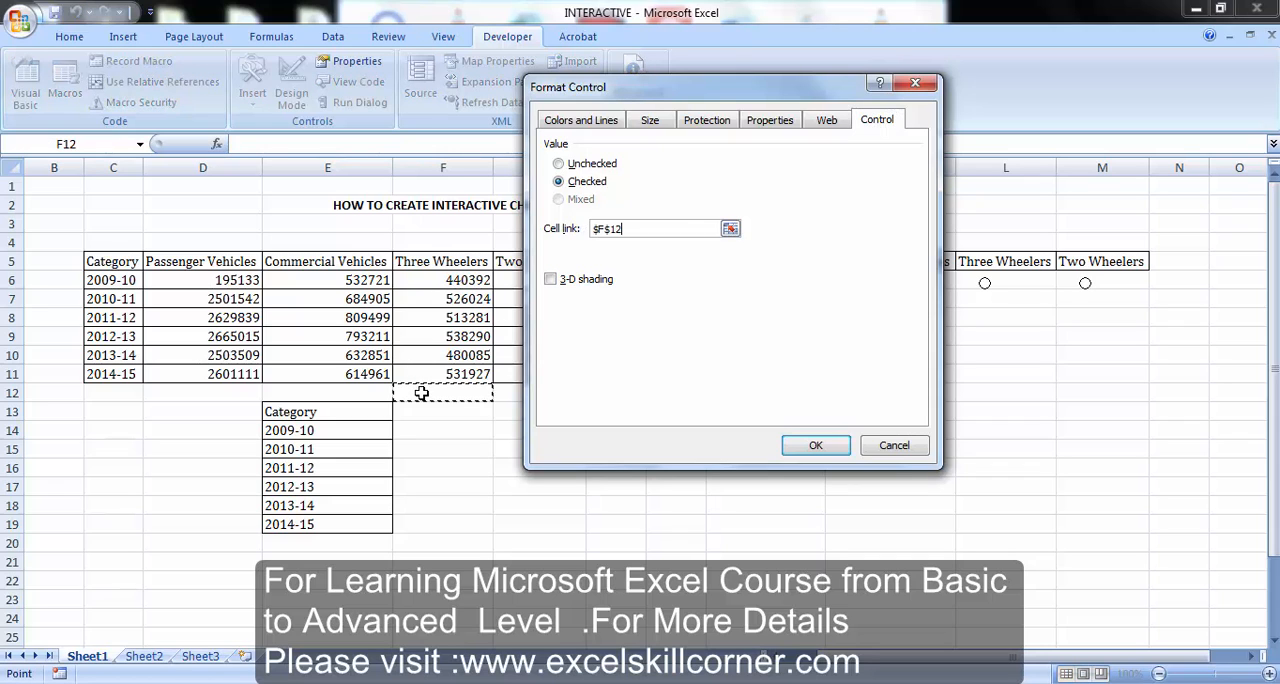
{"action": "left_click", "coordinate": [808, 450]}
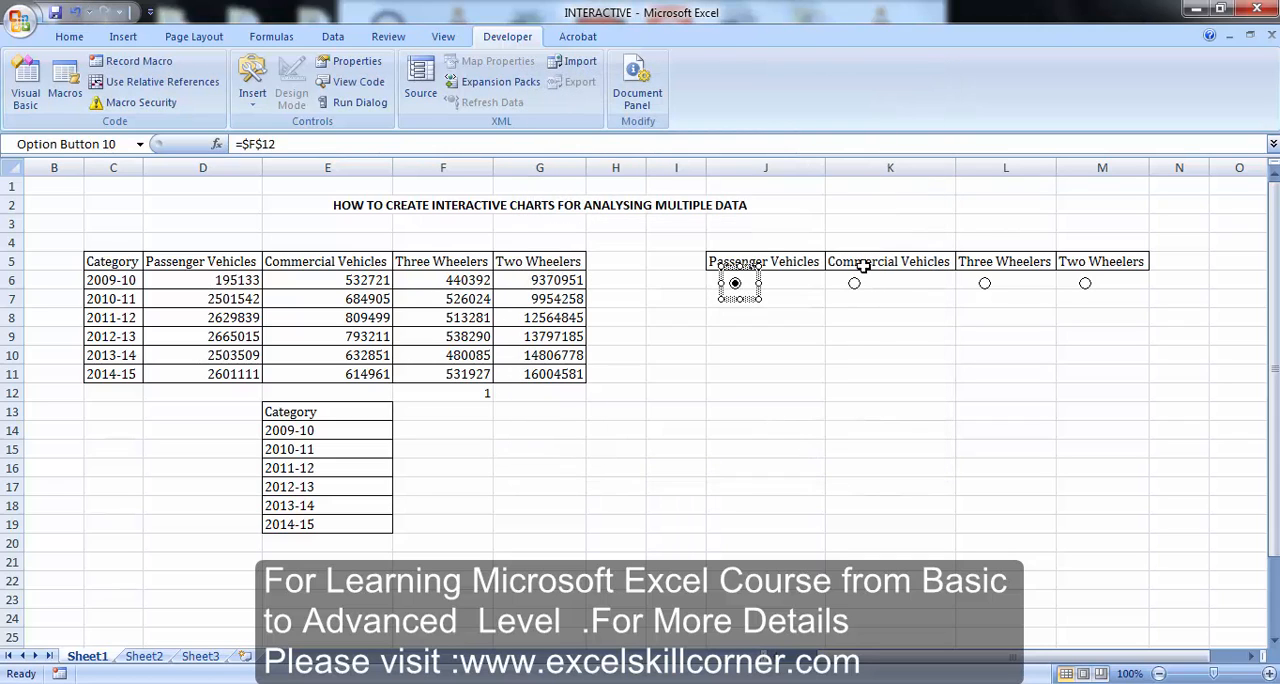
Test the linked option buttons by selecting Commercial Vehicles, Three Wheelers and Two Wheelers in turn
{"action": "left_click", "coordinate": [853, 284]}
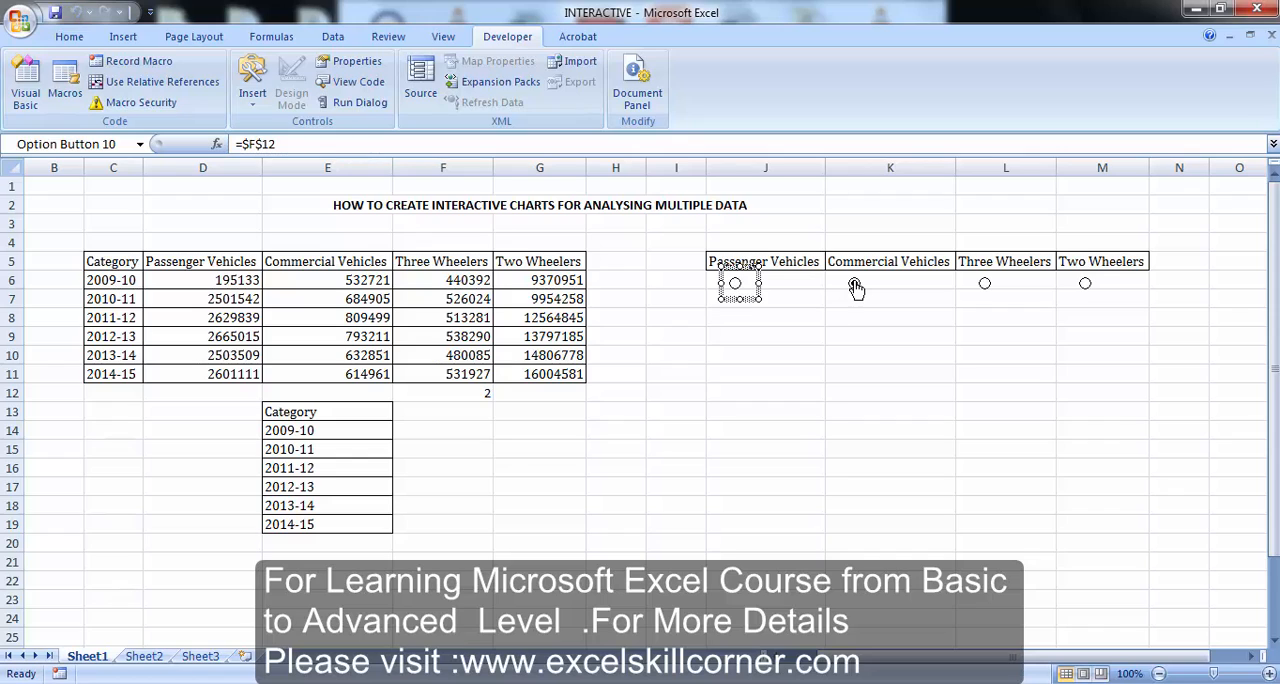
{"action": "left_click", "coordinate": [985, 285]}
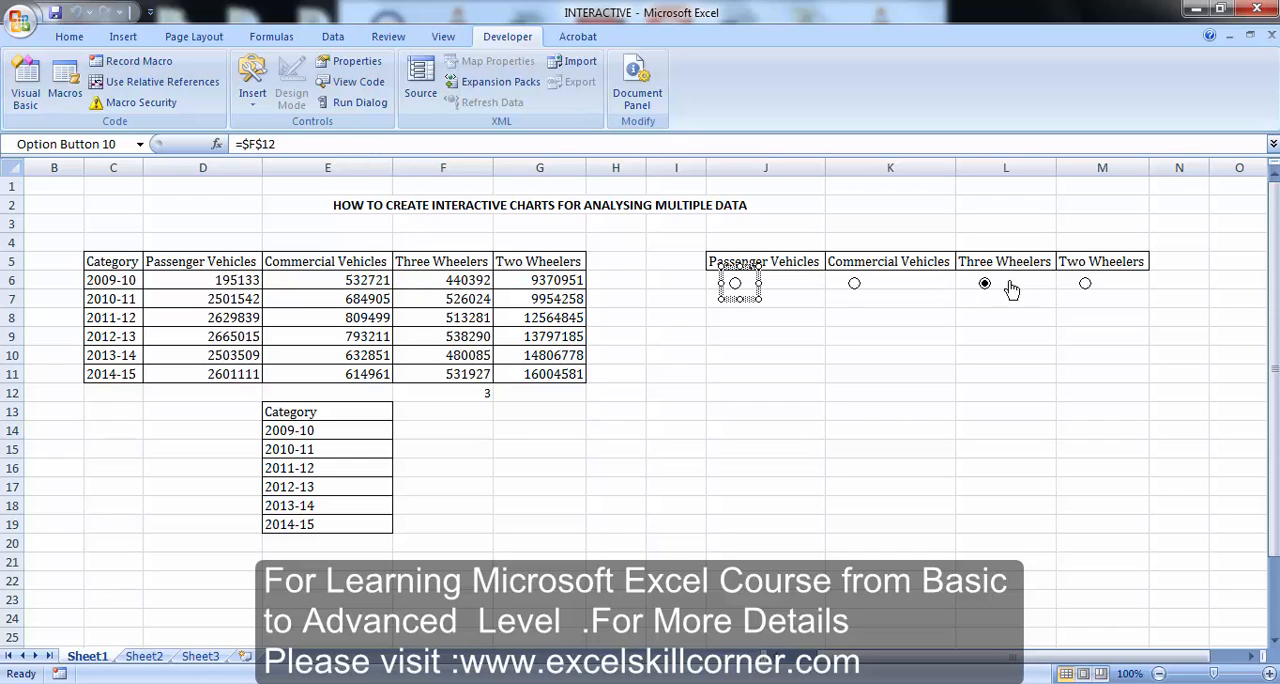
{"action": "left_click", "coordinate": [1084, 285]}
Enter the formula +INDEX(D5:G5,F12) in F13 and test it by selecting the Passenger Vehicles option button
{"action": "left_click", "coordinate": [462, 409]}
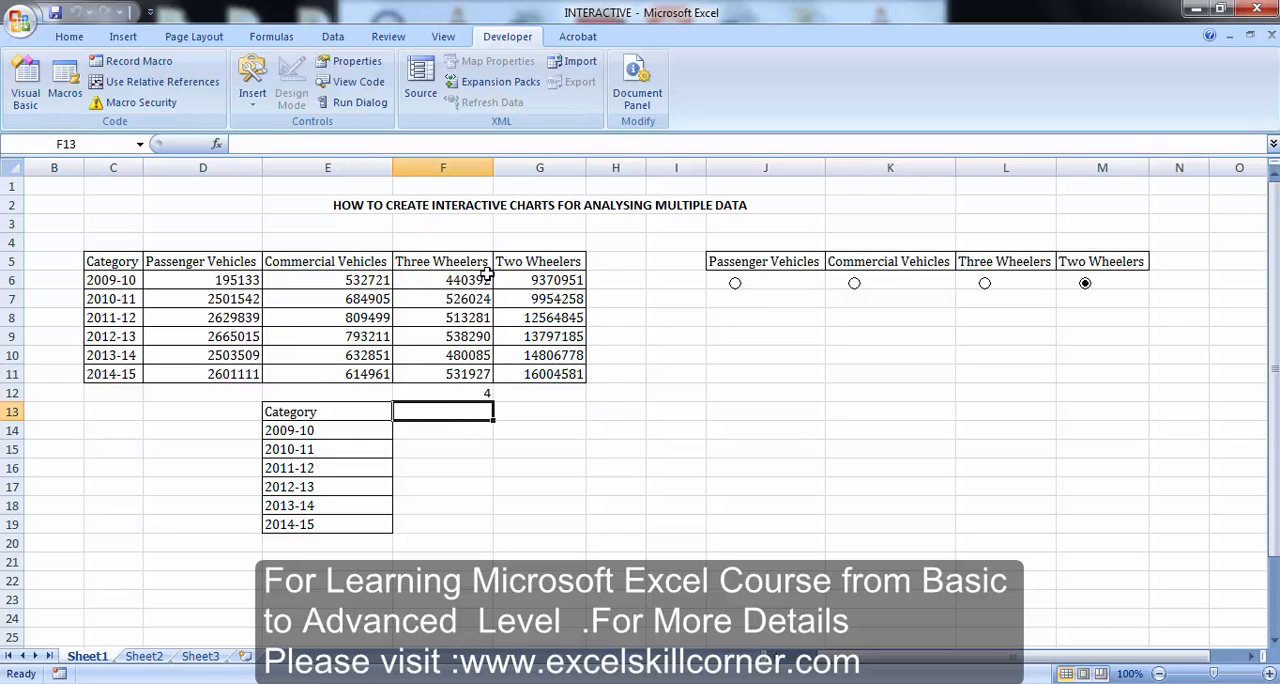
{"action": "type", "text": "+"}
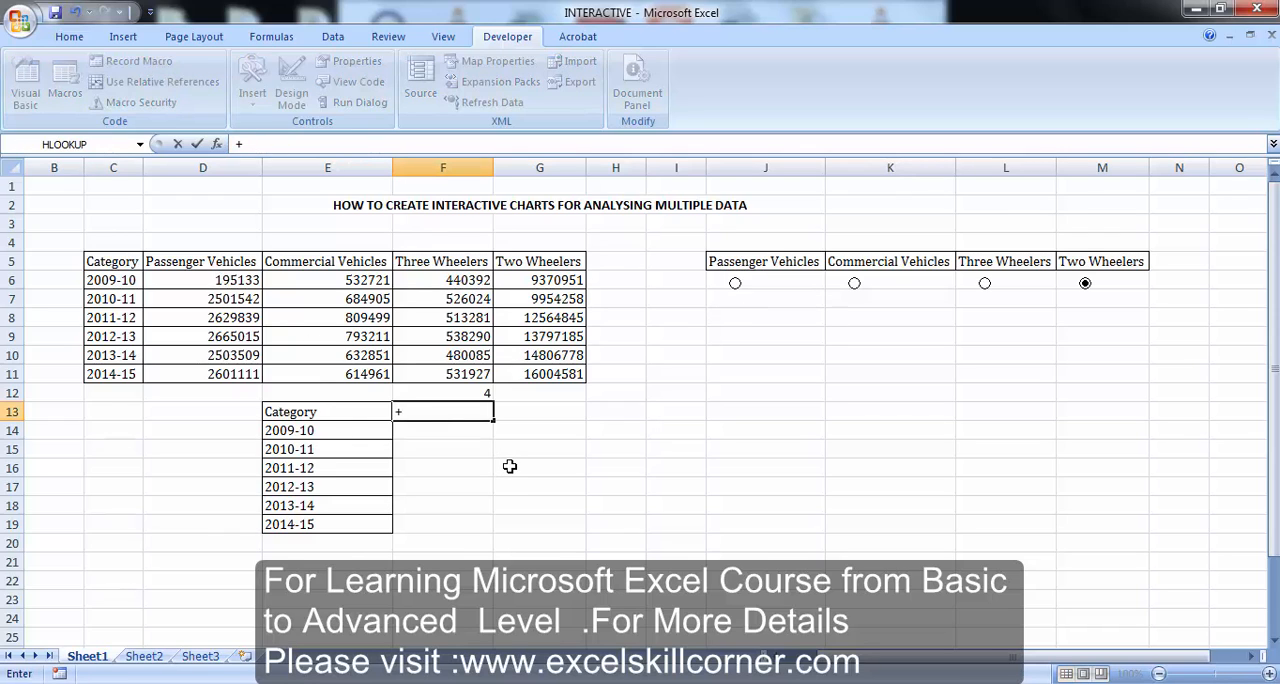
{"action": "type", "text": "INDE"}
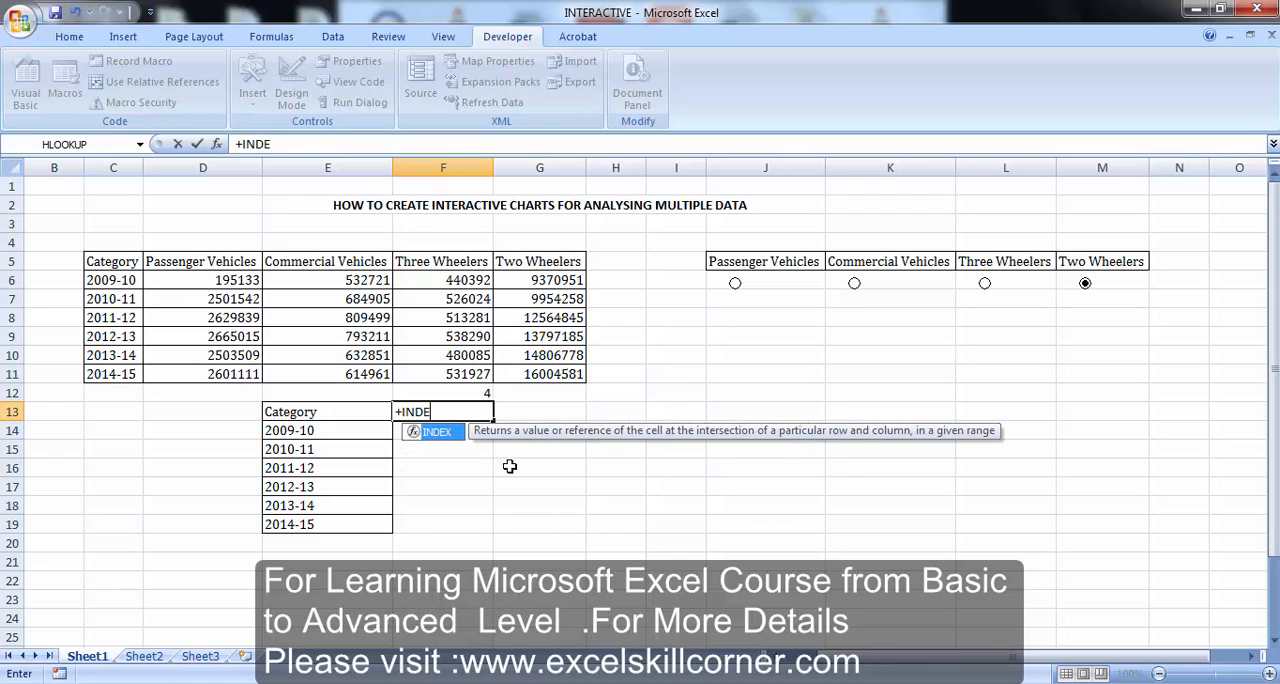
{"action": "type", "text": "X("}
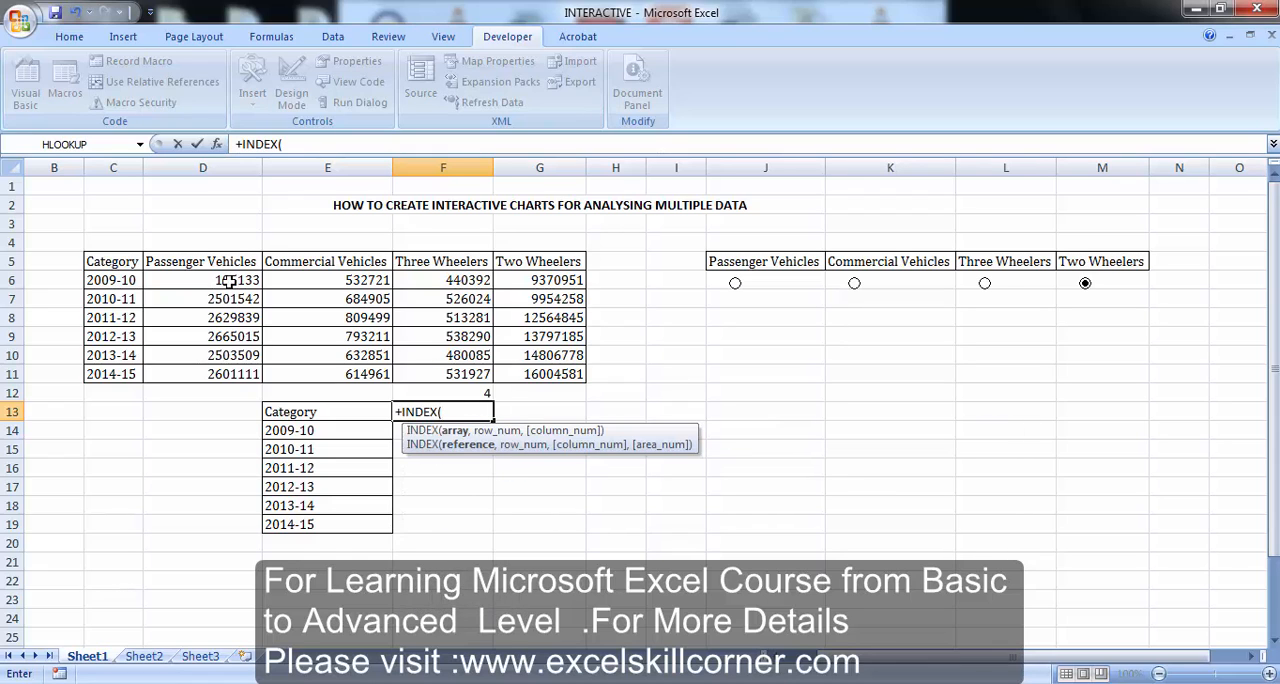
{"action": "left_click_drag", "start_coordinate": [232, 250], "coordinate": [531, 264]}
{"action": "type", "text": ","}
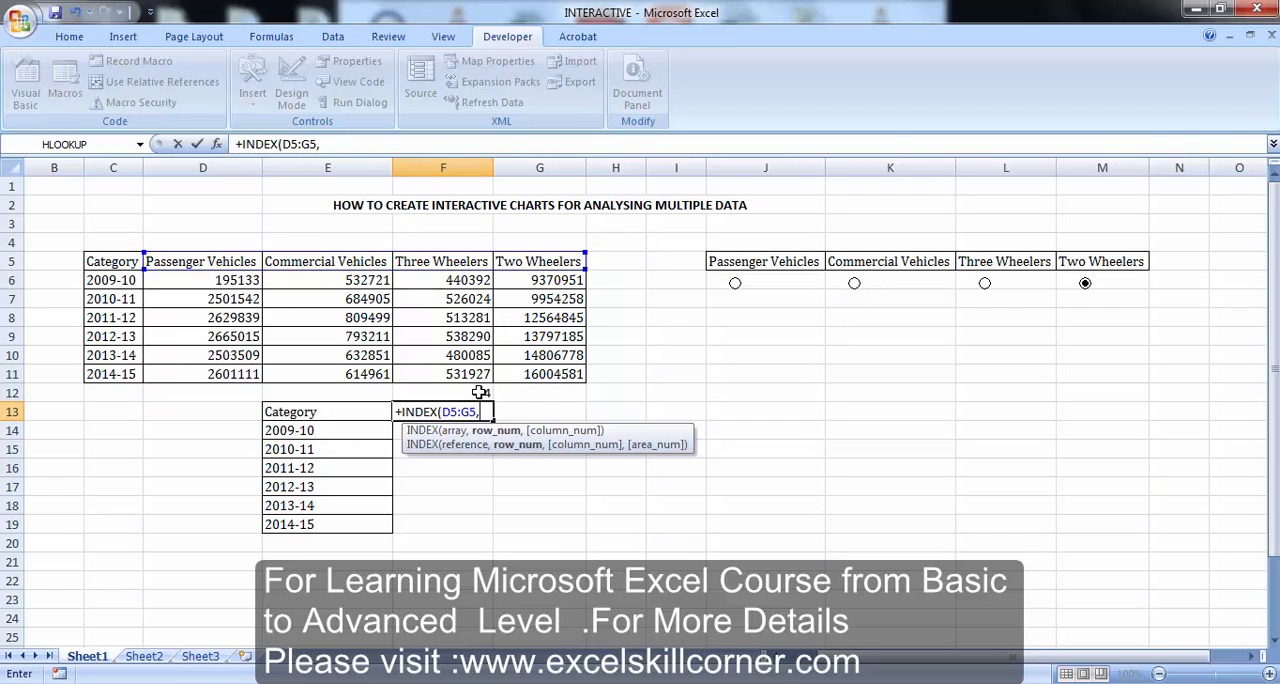
{"action": "left_click", "coordinate": [480, 392]}
{"action": "type", "text": ")"}
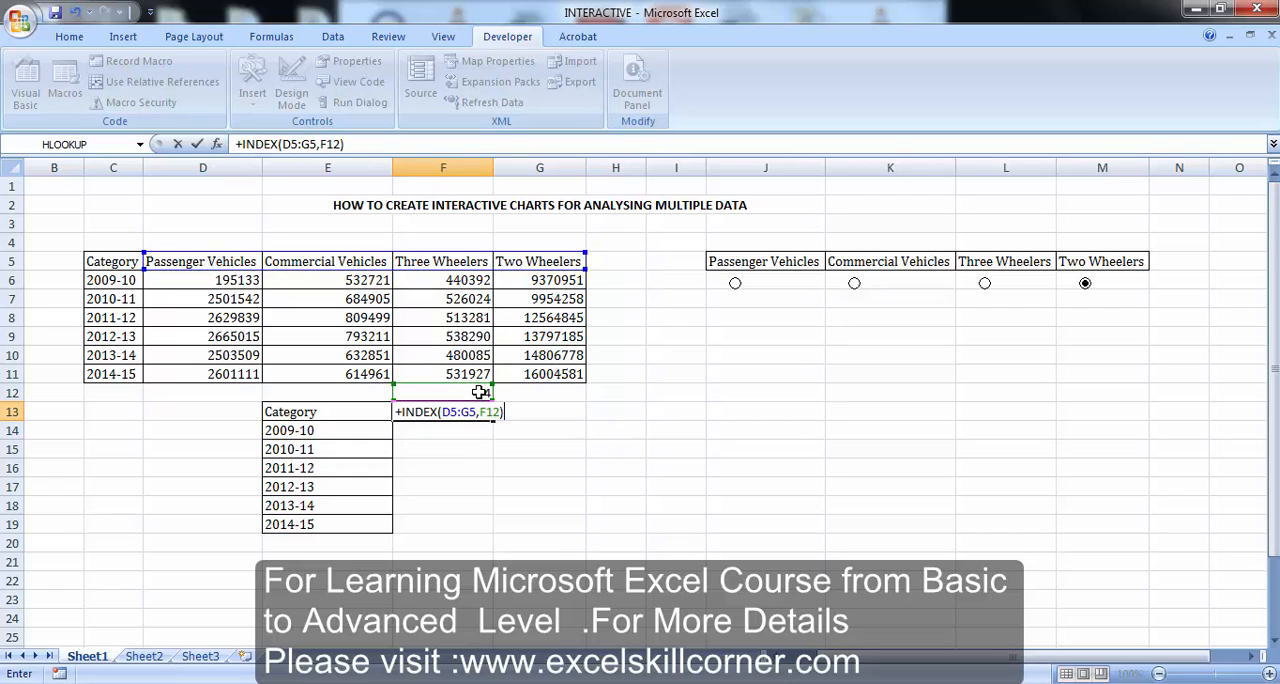
{"action": "left_click", "coordinate": [480, 392]}
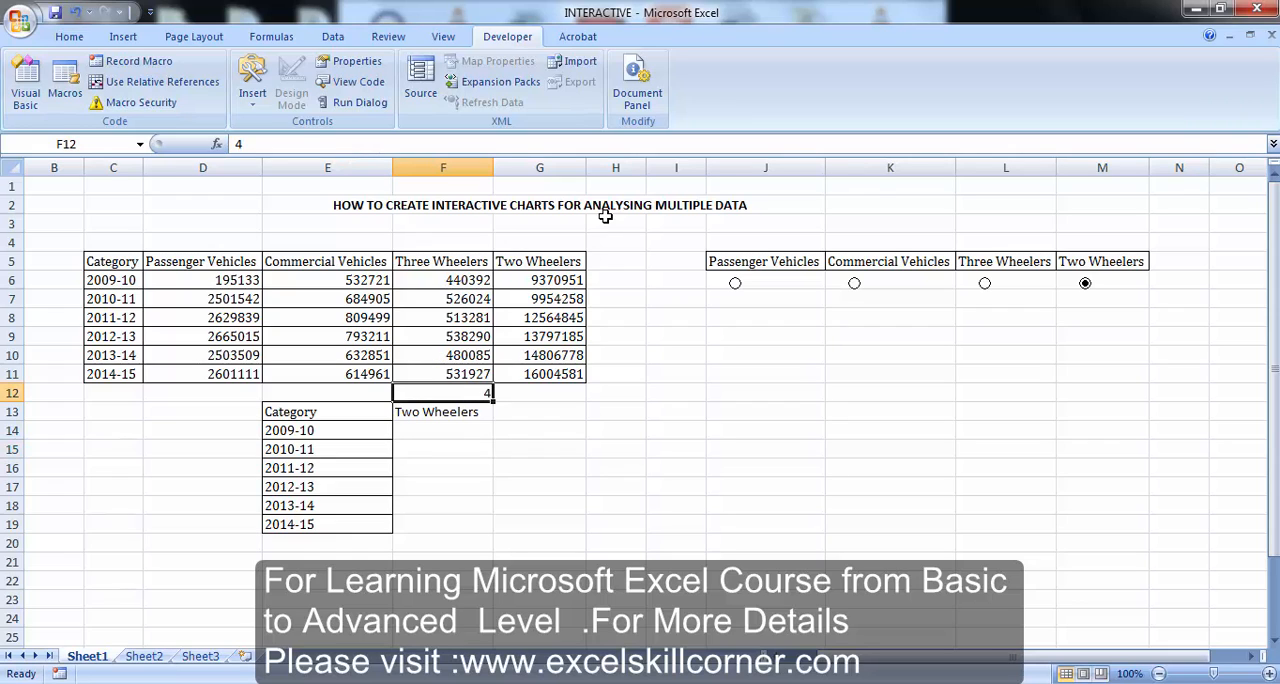
{"action": "left_click", "coordinate": [735, 284]}
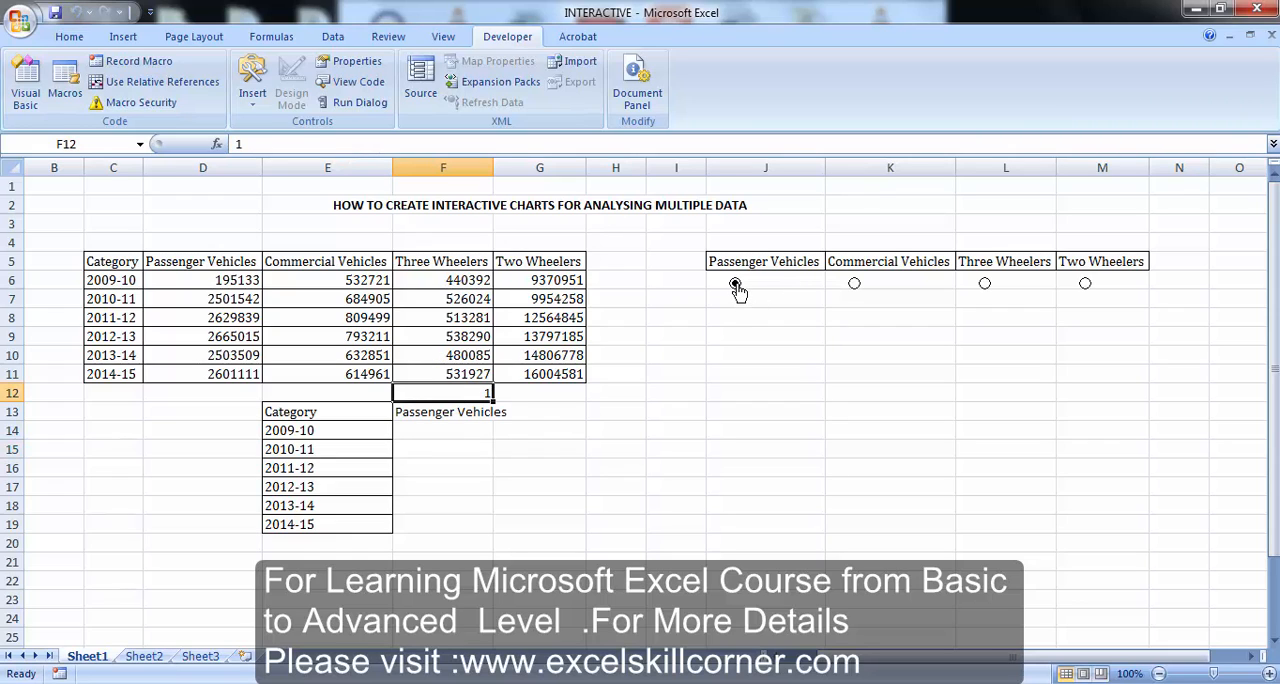
Enter the row numbers 2 to 7 in D14:D19, beside the years of the lower table
{"action": "left_click", "coordinate": [428, 430]}
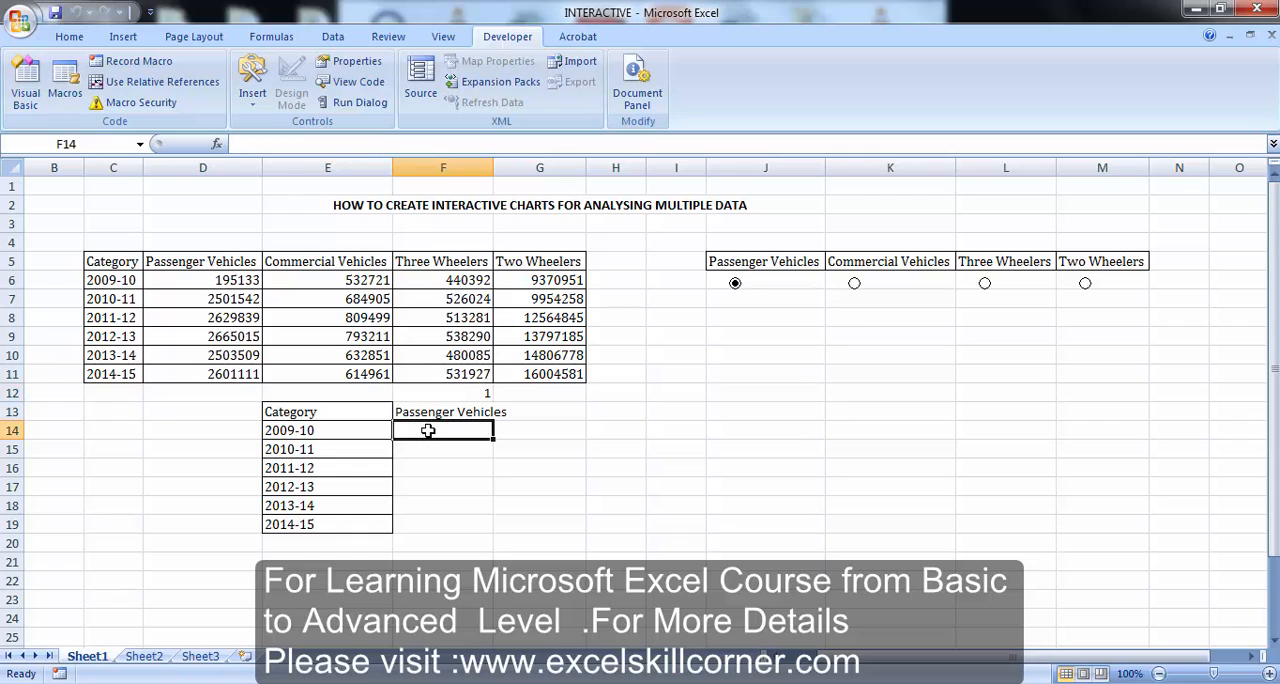
{"action": "key", "text": "Left"}
{"action": "key", "text": "Left"}
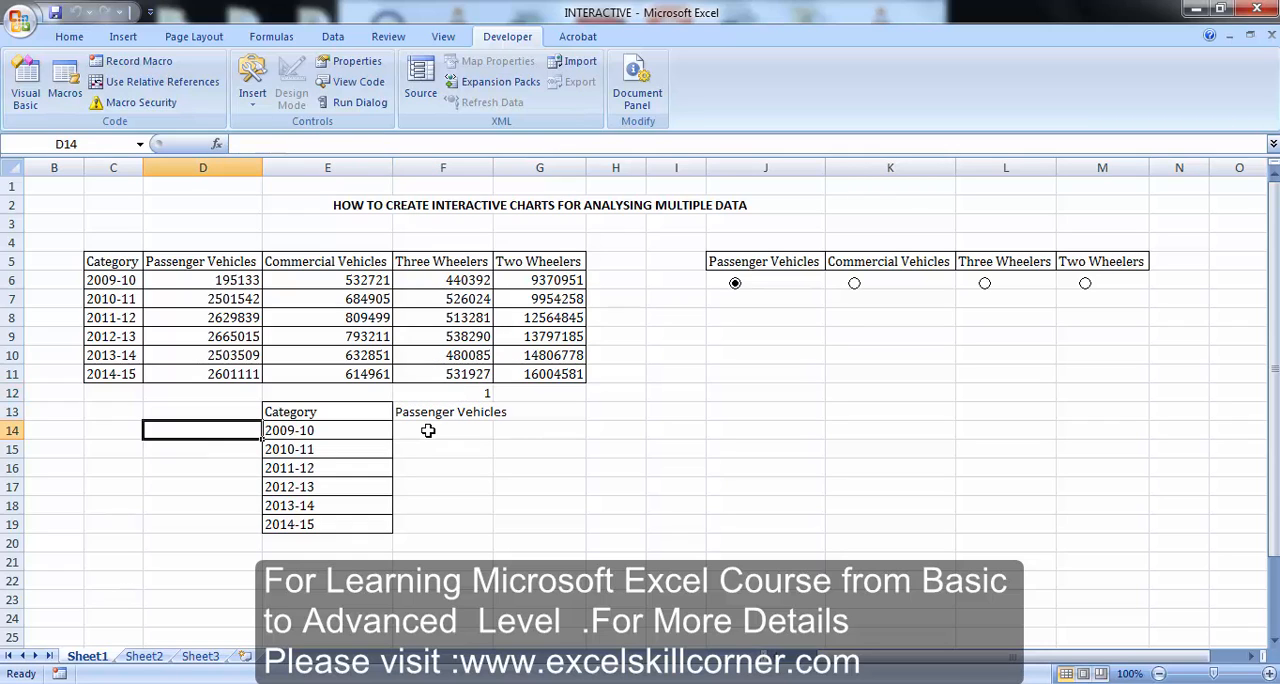
{"action": "type", "text": "2"}
{"action": "key", "text": "Return"}
{"action": "type", "text": "3"}
{"action": "key", "text": "Return"}
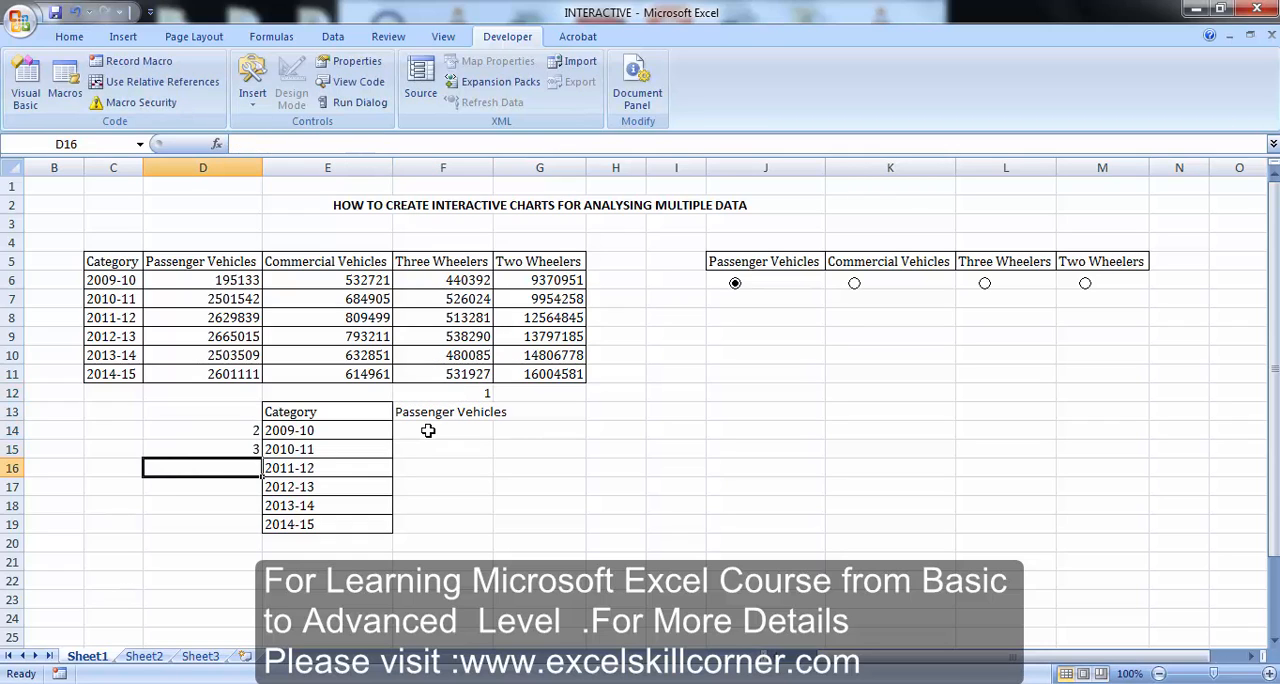
{"action": "type", "text": "4"}
{"action": "key", "text": "Return"}
{"action": "type", "text": "5"}
{"action": "key", "text": "Return"}
{"action": "type", "text": "6"}
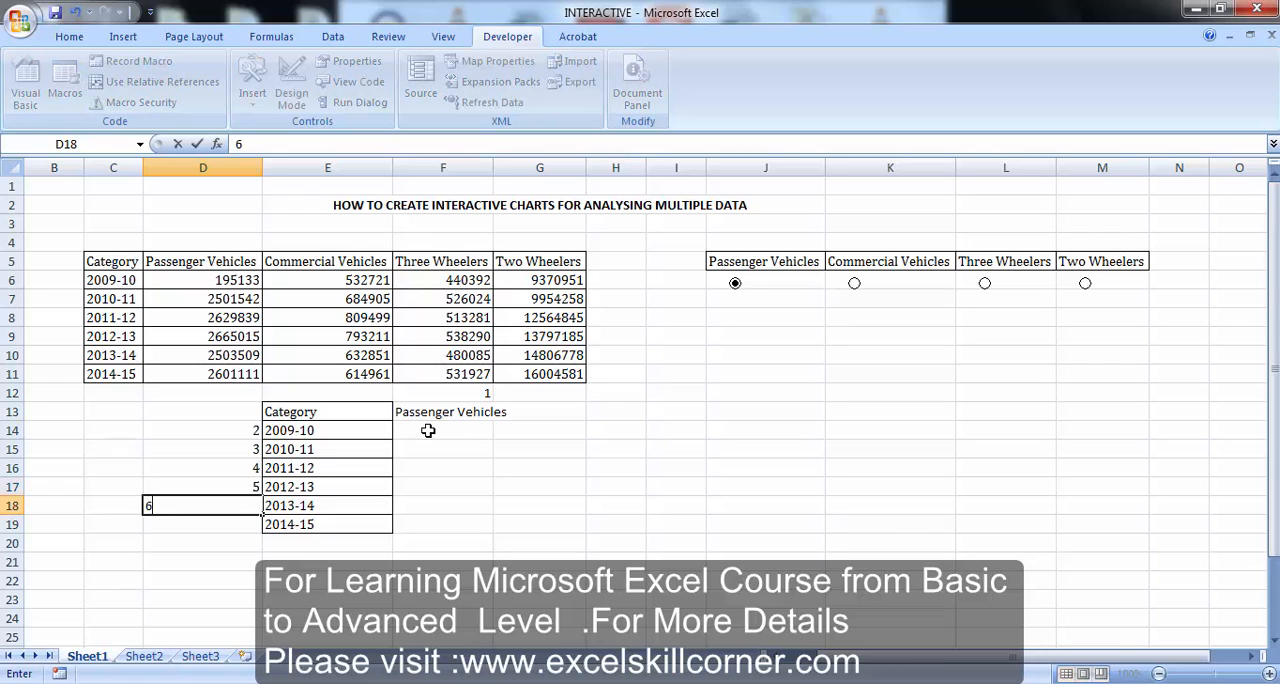
{"action": "key", "text": "Return"}
{"action": "type", "text": "7"}
{"action": "key", "text": "Return"}
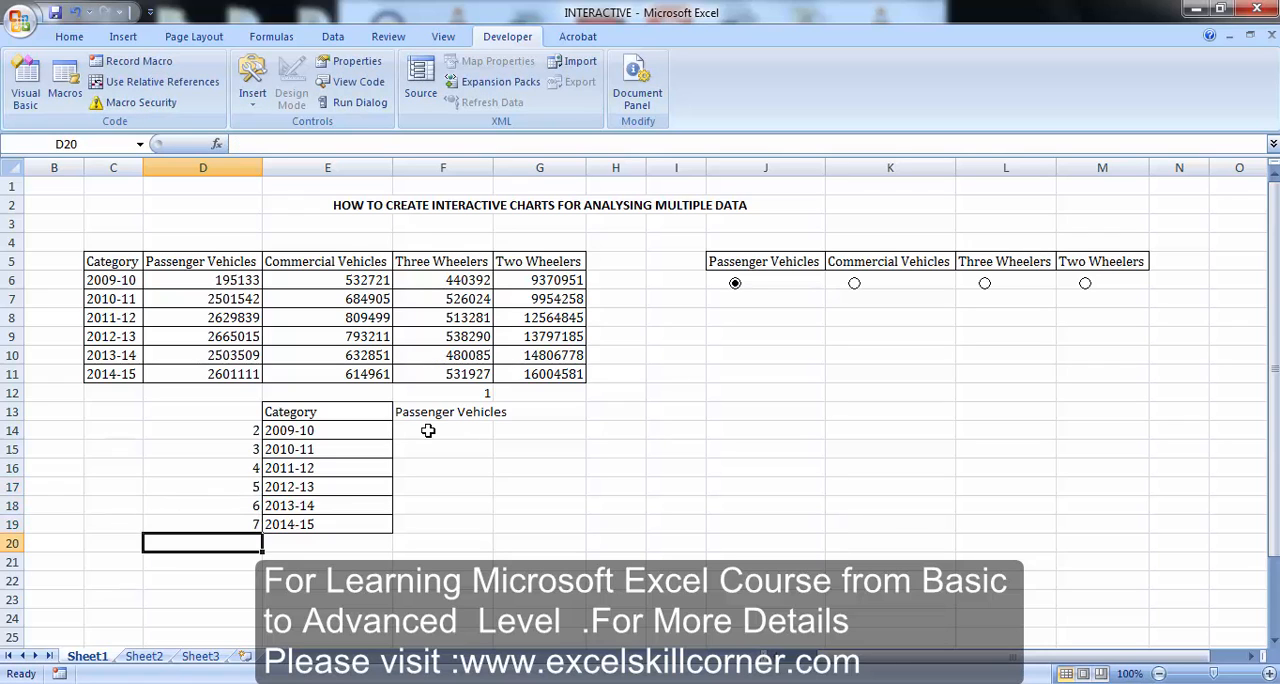
Enter the formula +HLOOKUP($F$13,$C$5:$G$11,2,0) in F14 for the 2009-10 row
{"action": "left_click", "coordinate": [422, 431]}
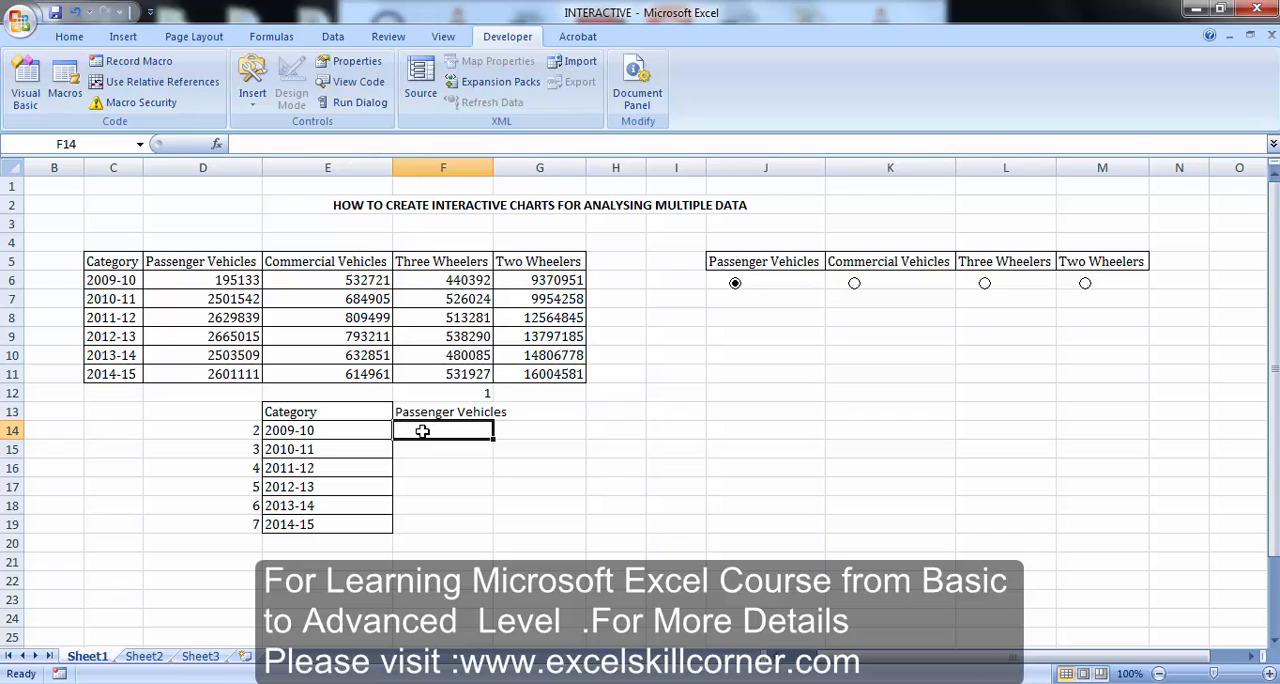
{"action": "type", "text": "+H"}
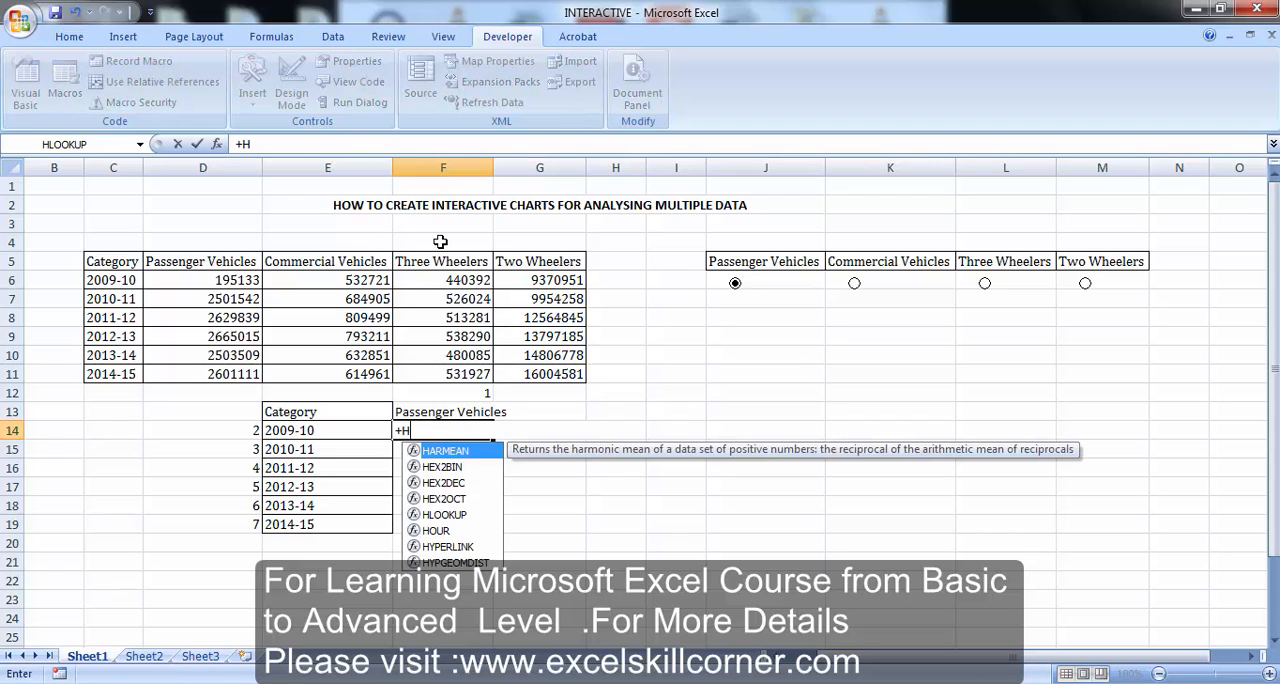
{"action": "double_click", "coordinate": [445, 515]}
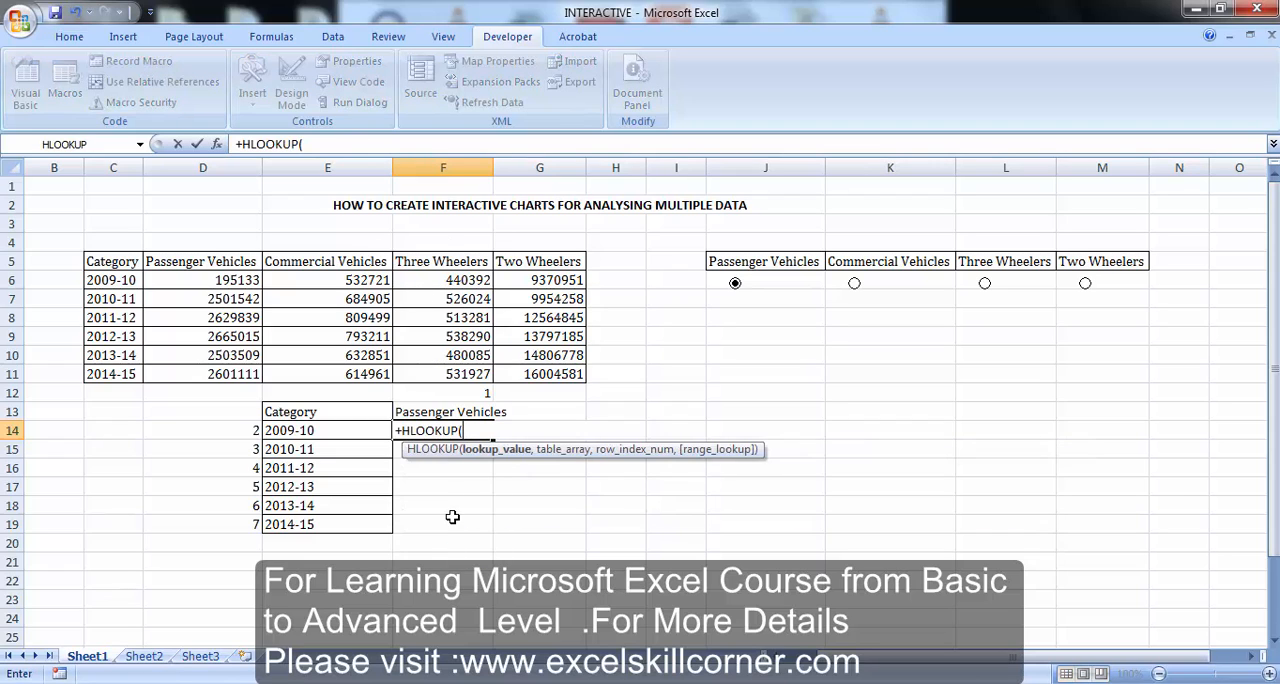
{"action": "left_click", "coordinate": [429, 411]}
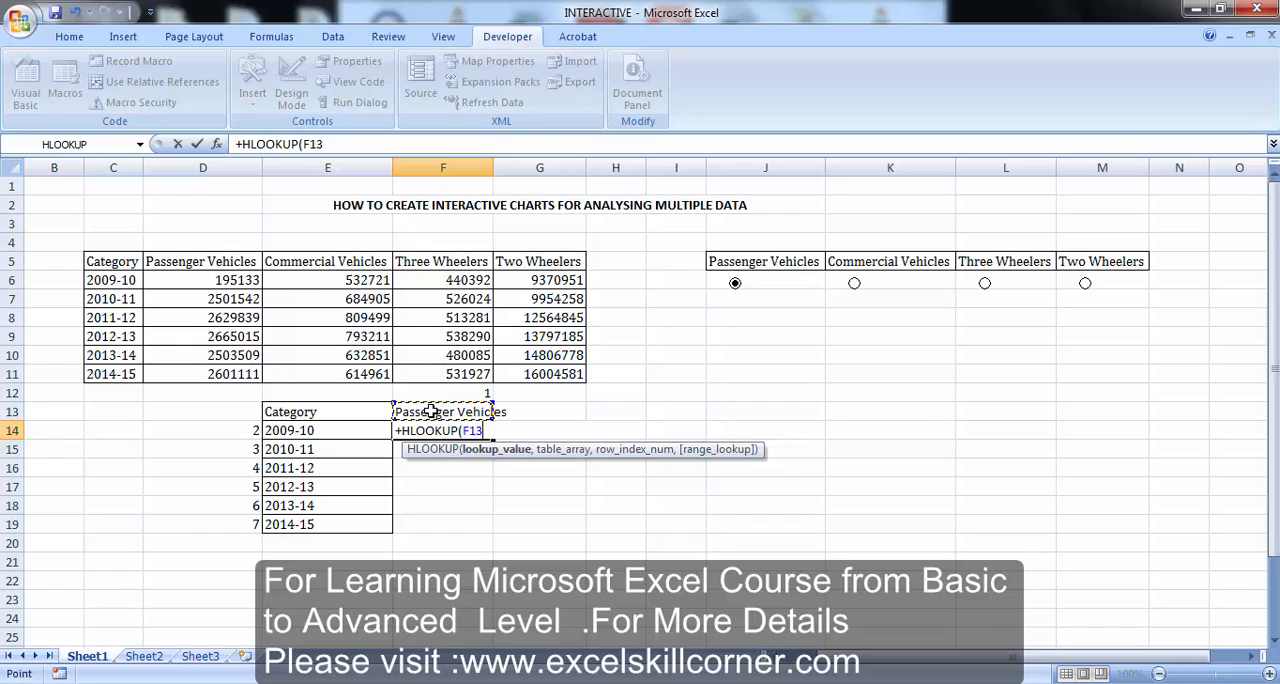
{"action": "type", "text": "4"}
{"action": "key", "text": "BackSpace"}
{"action": "key", "text": "F4"}
{"action": "type", "text": ","}
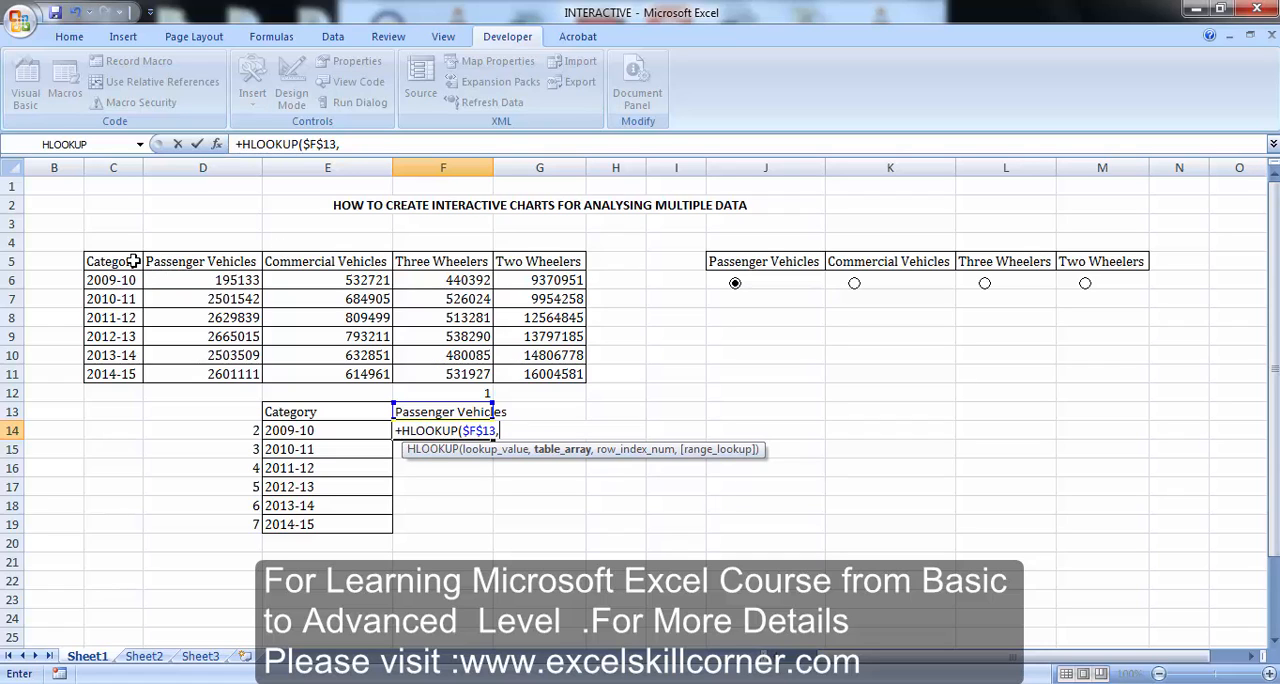
{"action": "left_click_drag", "start_coordinate": [128, 261], "coordinate": [572, 370]}
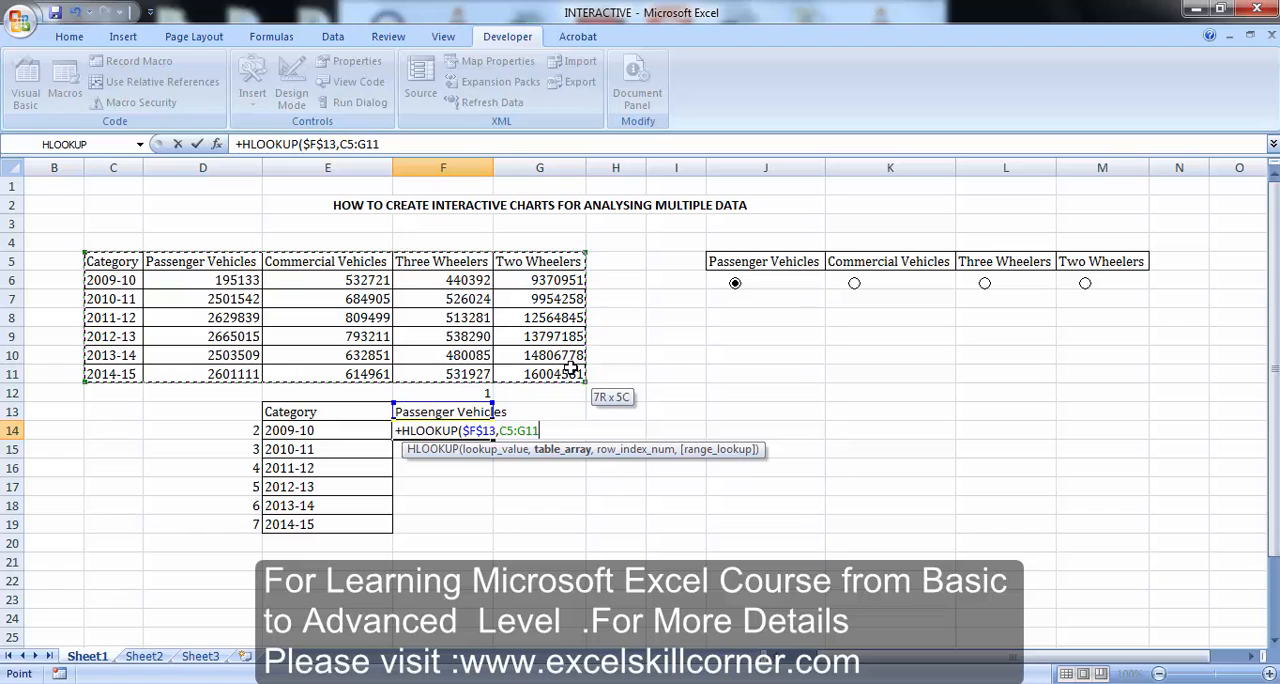
{"action": "key", "text": "F4"}
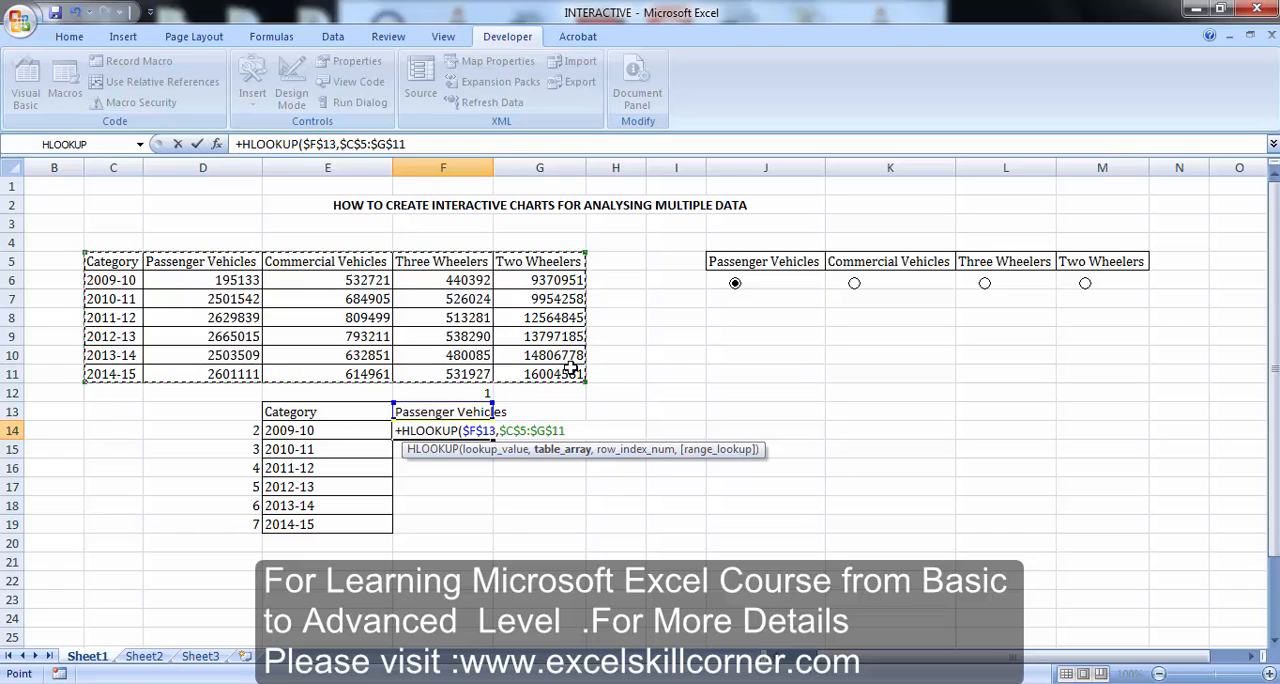
{"action": "type", "text": ","}
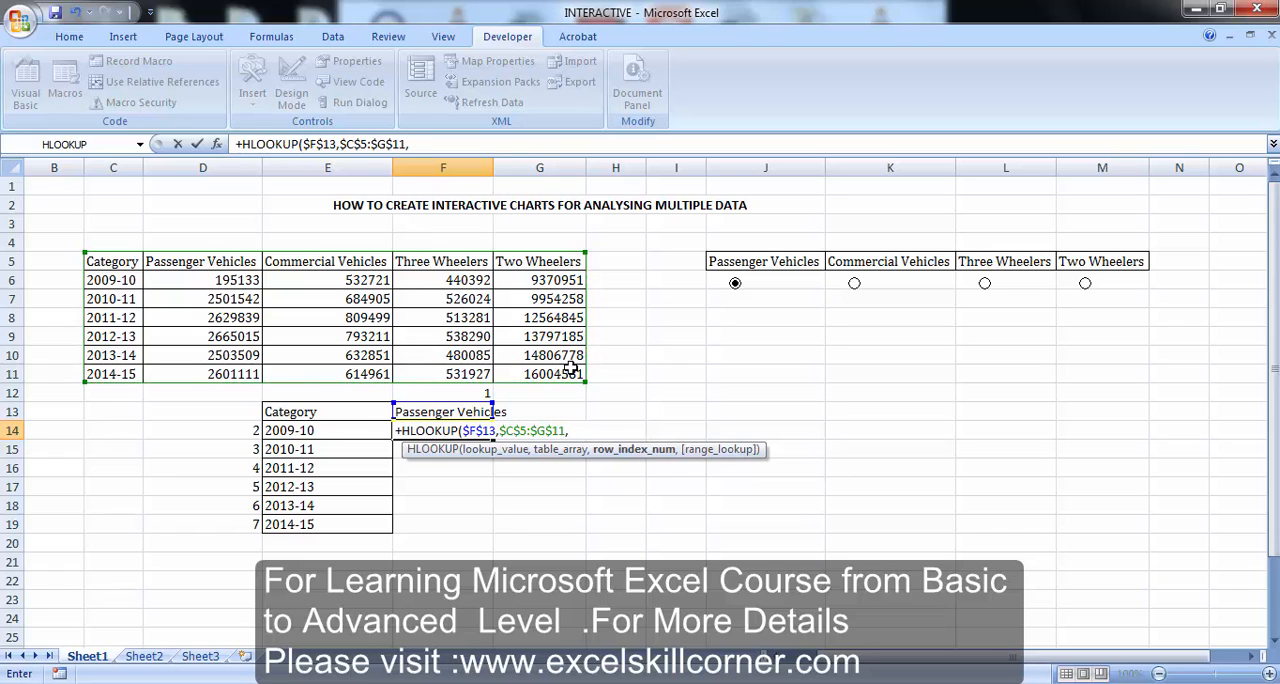
{"action": "type", "text": "2,0"}
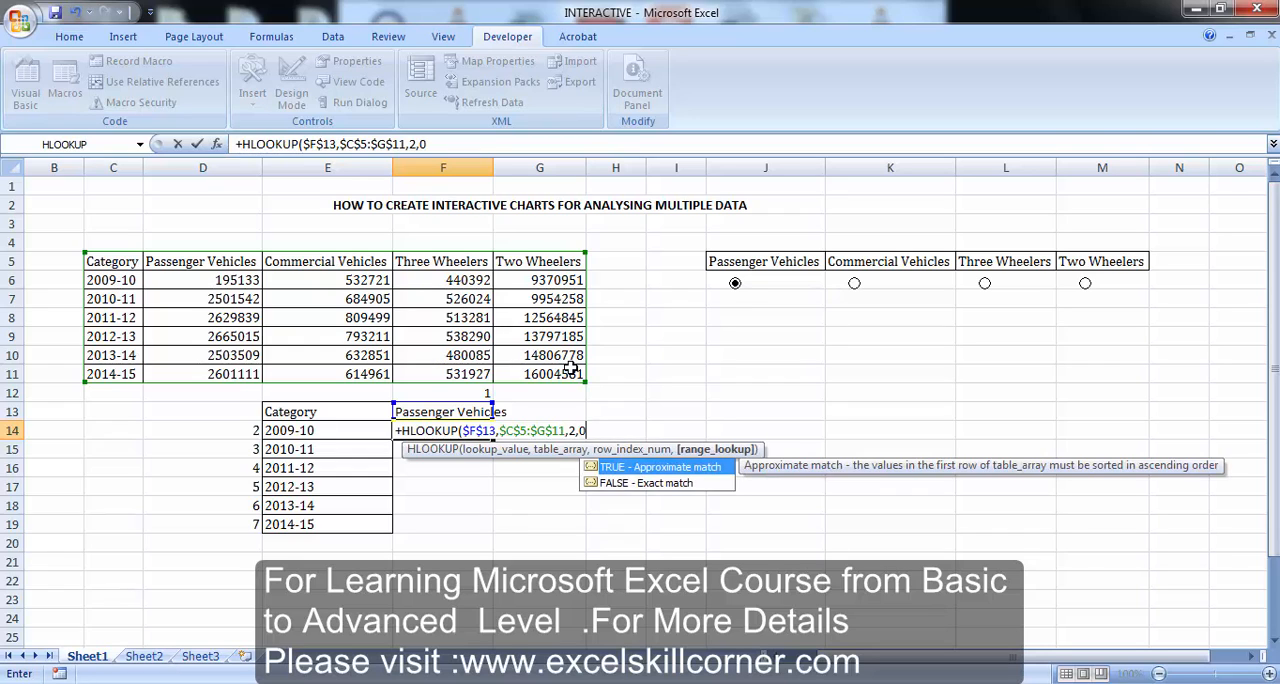
{"action": "type", "text": ")"}
{"action": "key", "text": "Return"}
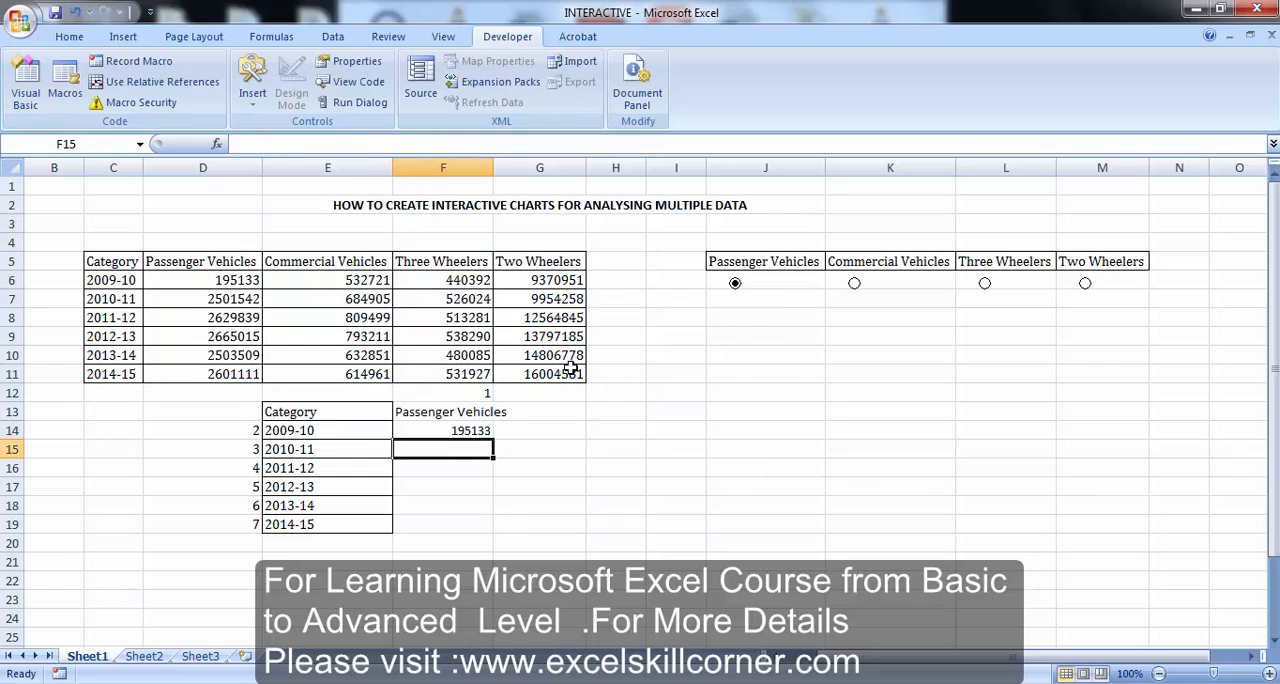
Test the F14 lookup by selecting the Commercial Vehicles, Three Wheelers and Two Wheelers option buttons in turn
{"action": "key", "text": "Up"}
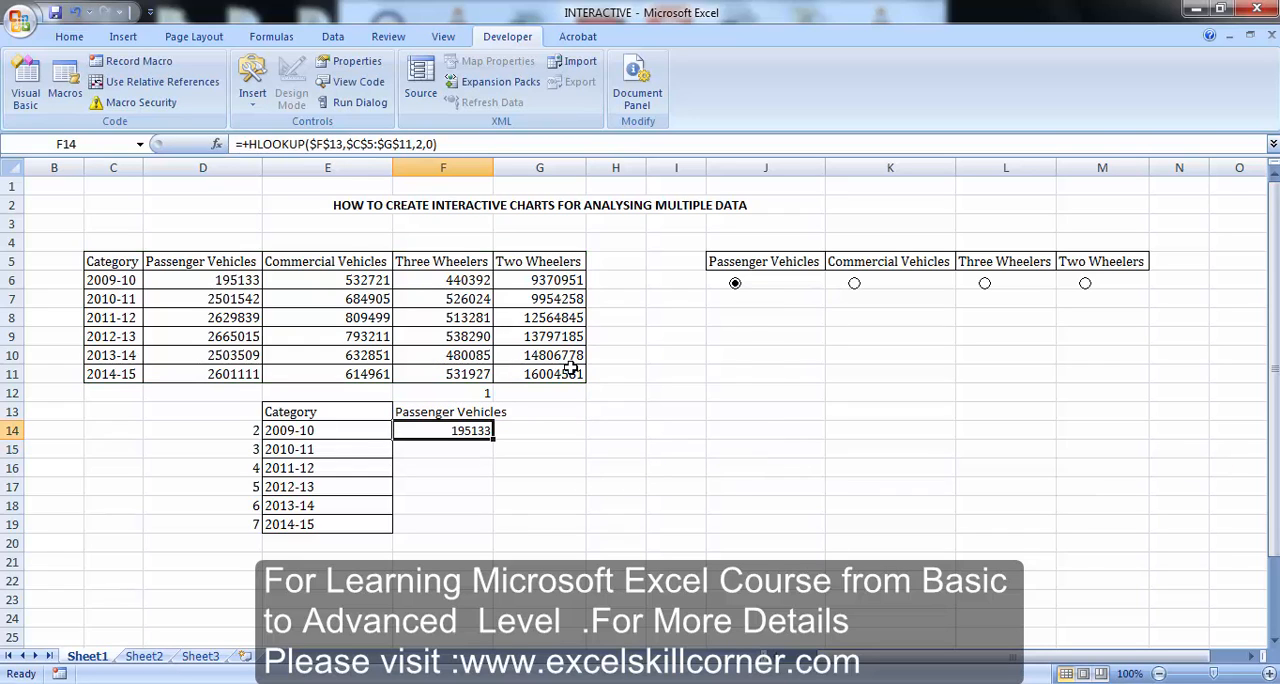
{"action": "left_click", "coordinate": [854, 285]}
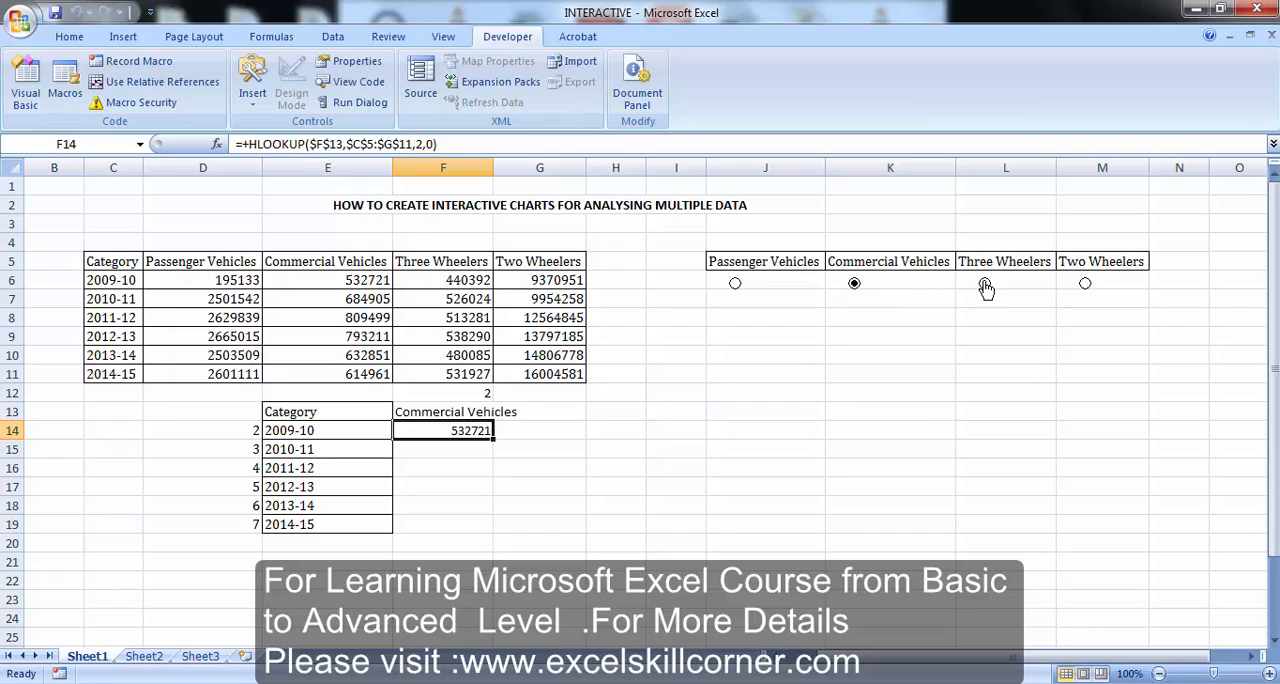
{"action": "left_click", "coordinate": [984, 284]}
{"action": "left_click", "coordinate": [1085, 283]}
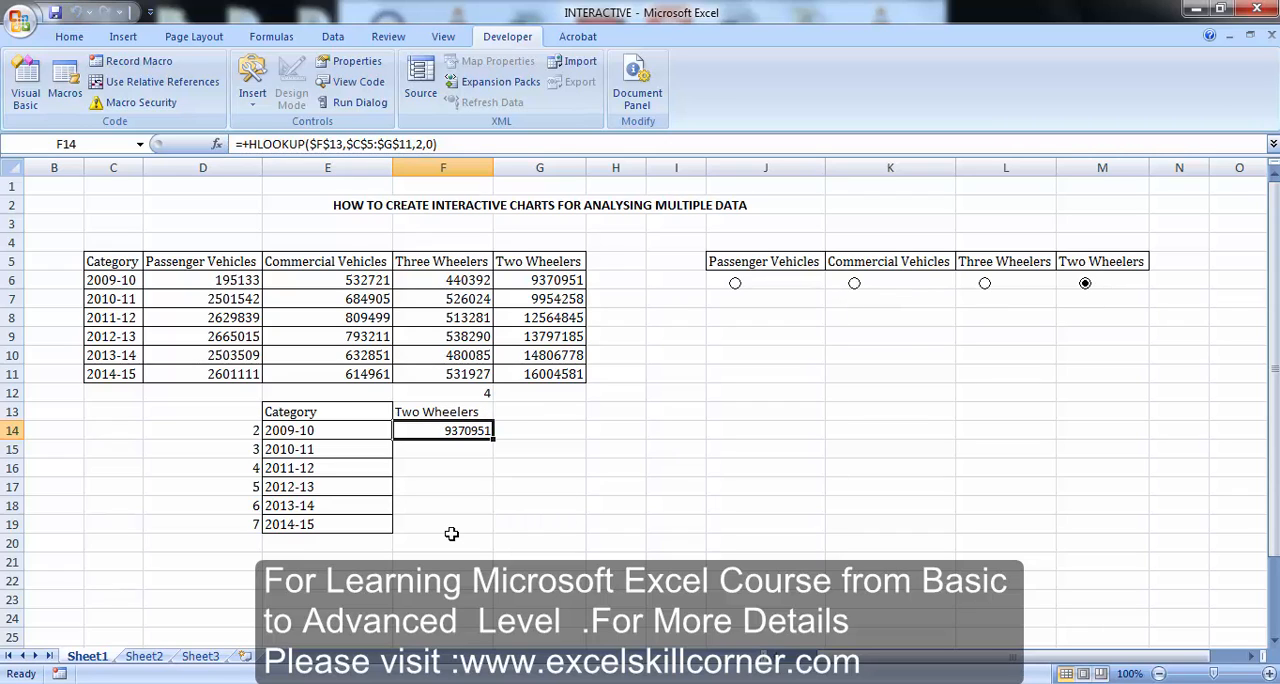
Replace the fixed row index in F14's HLOOKUP formula with a reference to D14
{"action": "left_click", "coordinate": [423, 145]}
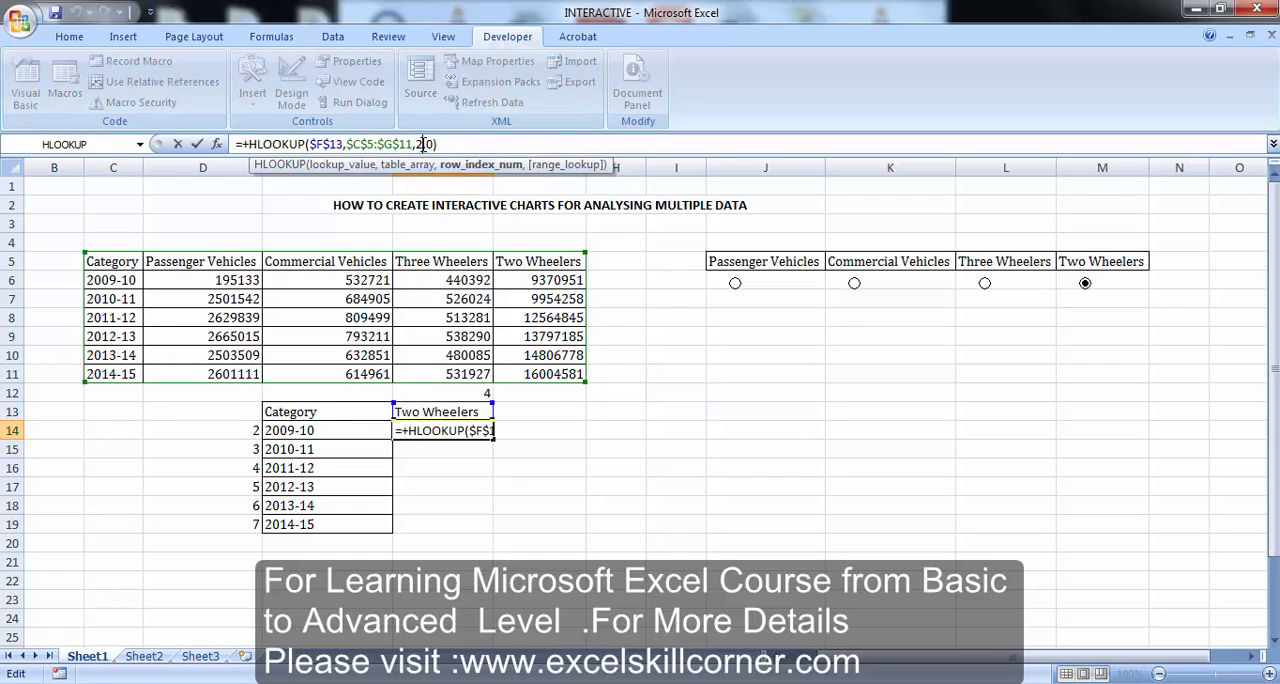
{"action": "key", "text": "BackSpace"}
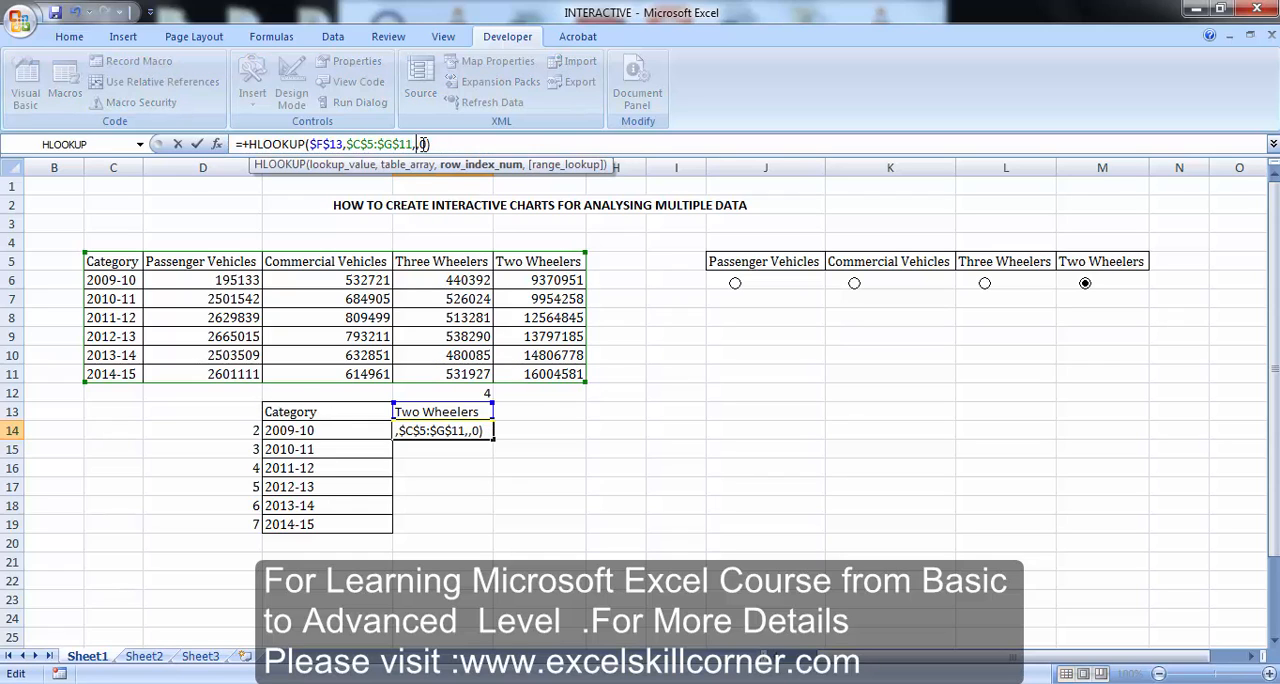
{"action": "left_click", "coordinate": [249, 431]}
{"action": "key", "text": "Return"}
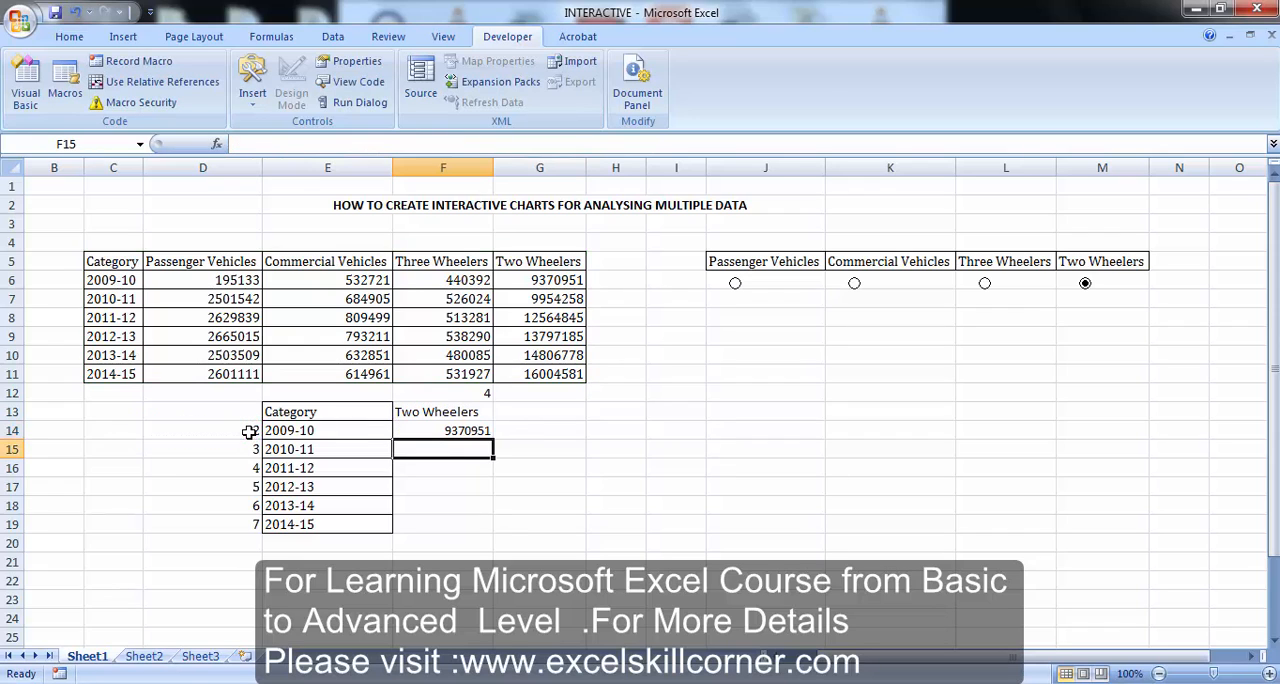
Fill the HLOOKUP formula from F14 down to F19
{"action": "key", "text": "Left"}
{"action": "key", "text": "ctrl+Down"}
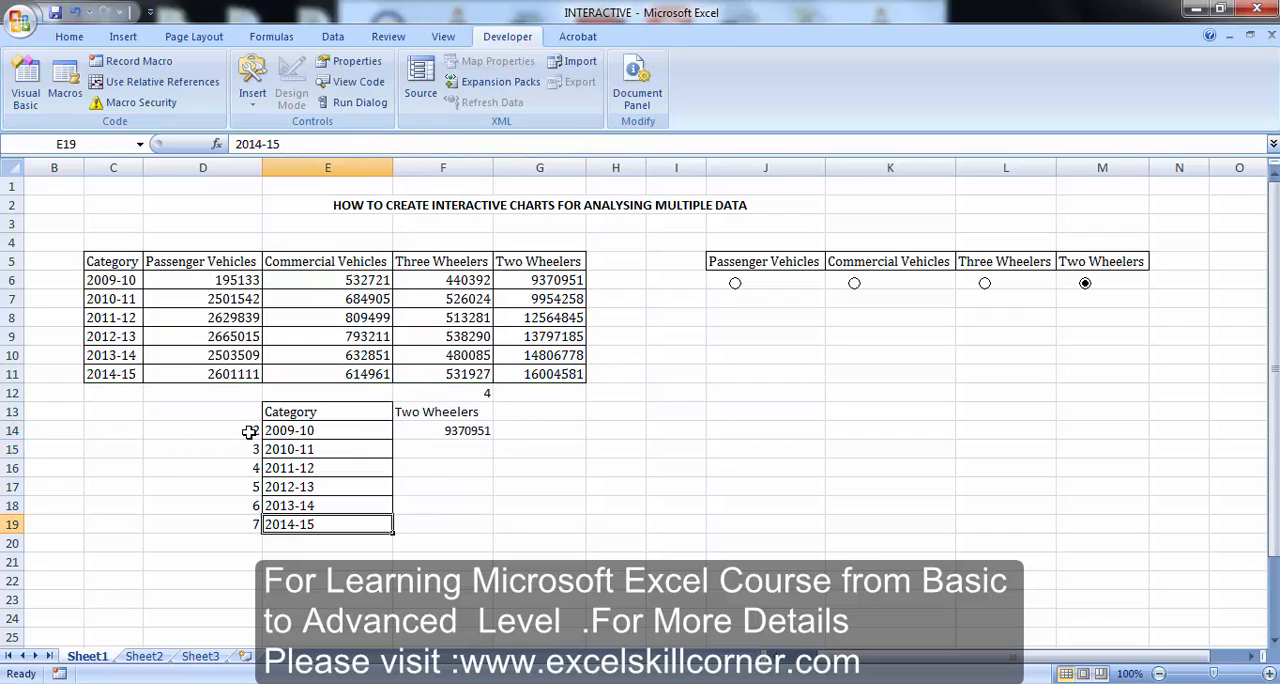
{"action": "key", "text": "Right"}
{"action": "key", "text": "ctrl+shift+Up"}
{"action": "key", "text": "ctrl+d"}
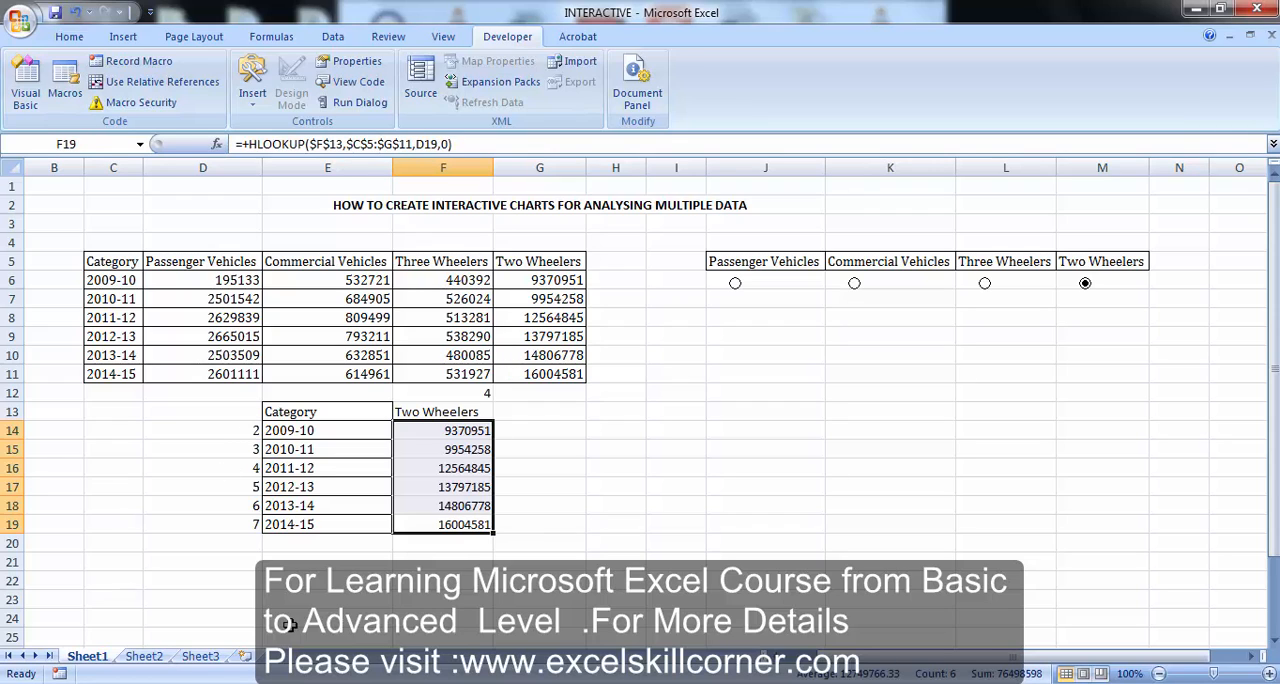
Test the filled lookup column by selecting each option button in turn from Passenger Vehicles to Two Wheelers, and select cell J9
{"action": "left_click", "coordinate": [735, 284]}
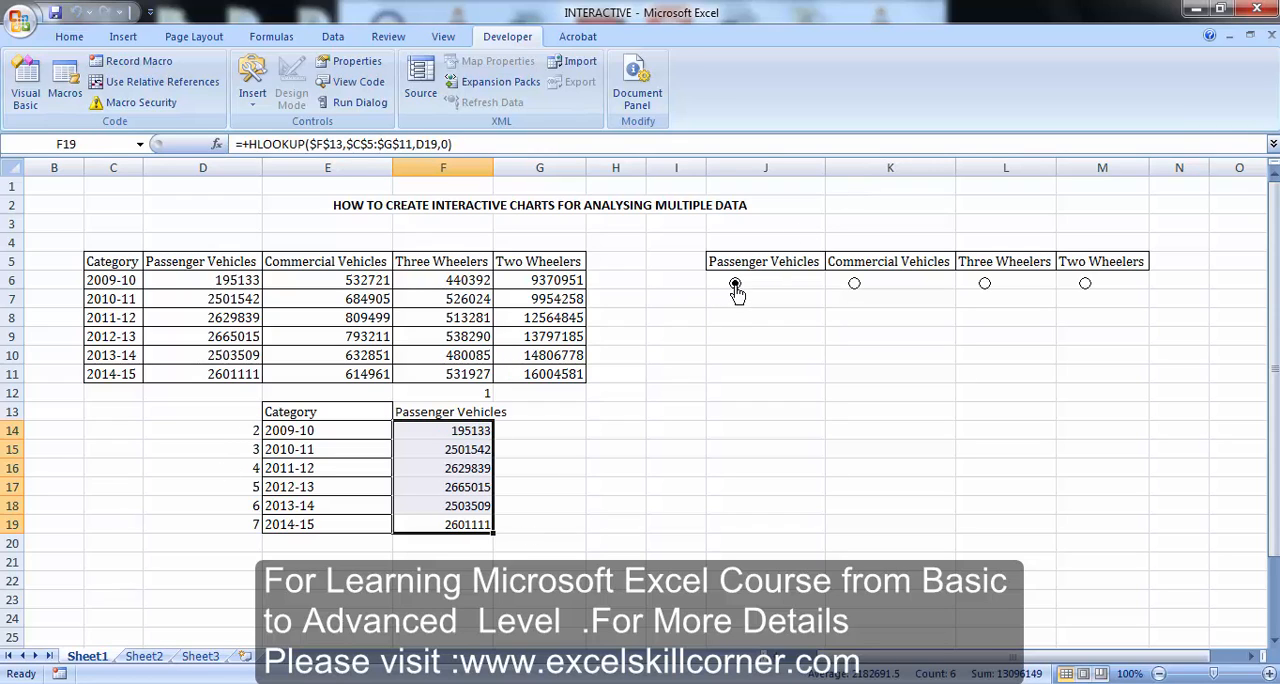
{"action": "left_click", "coordinate": [854, 284]}
{"action": "left_click", "coordinate": [986, 288]}
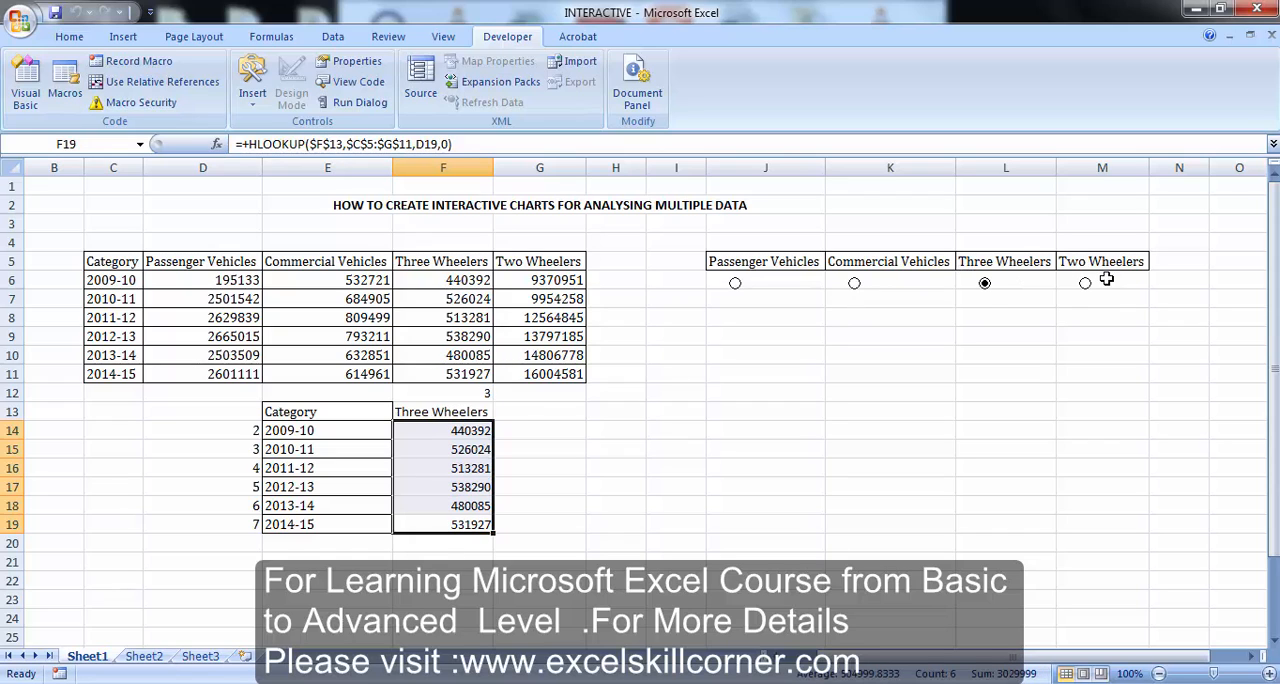
{"action": "left_click", "coordinate": [1087, 287]}
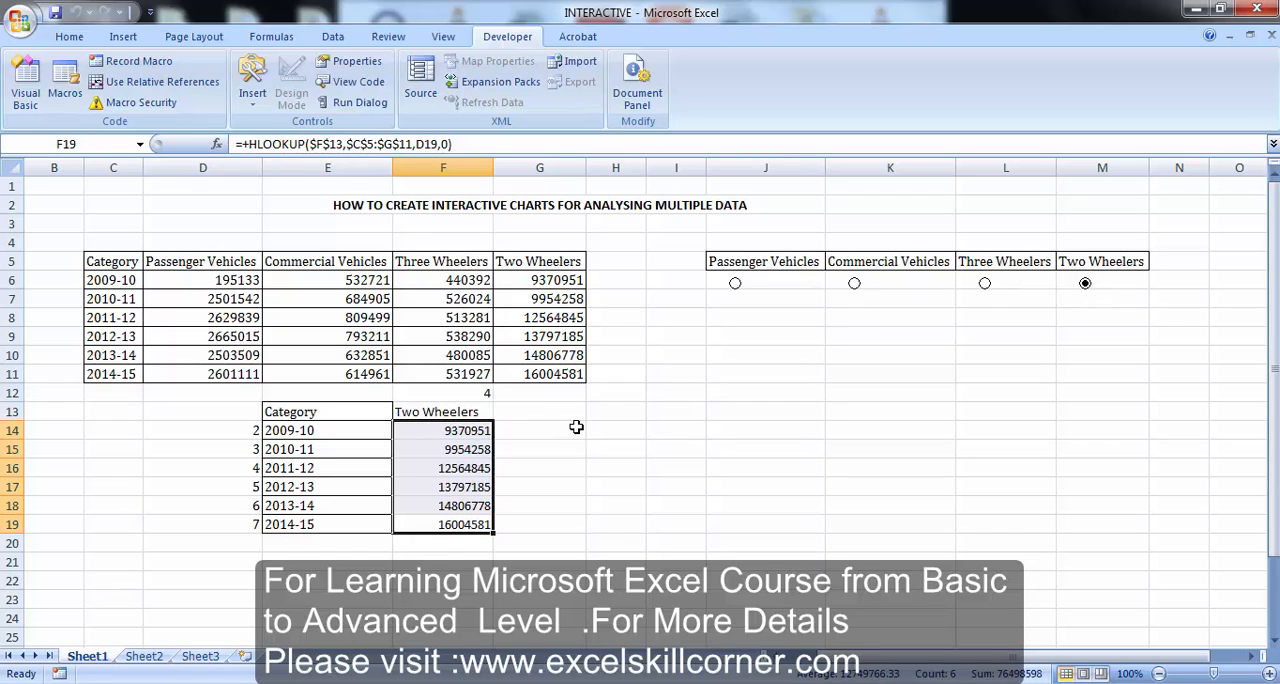
{"action": "left_click", "coordinate": [800, 337]}
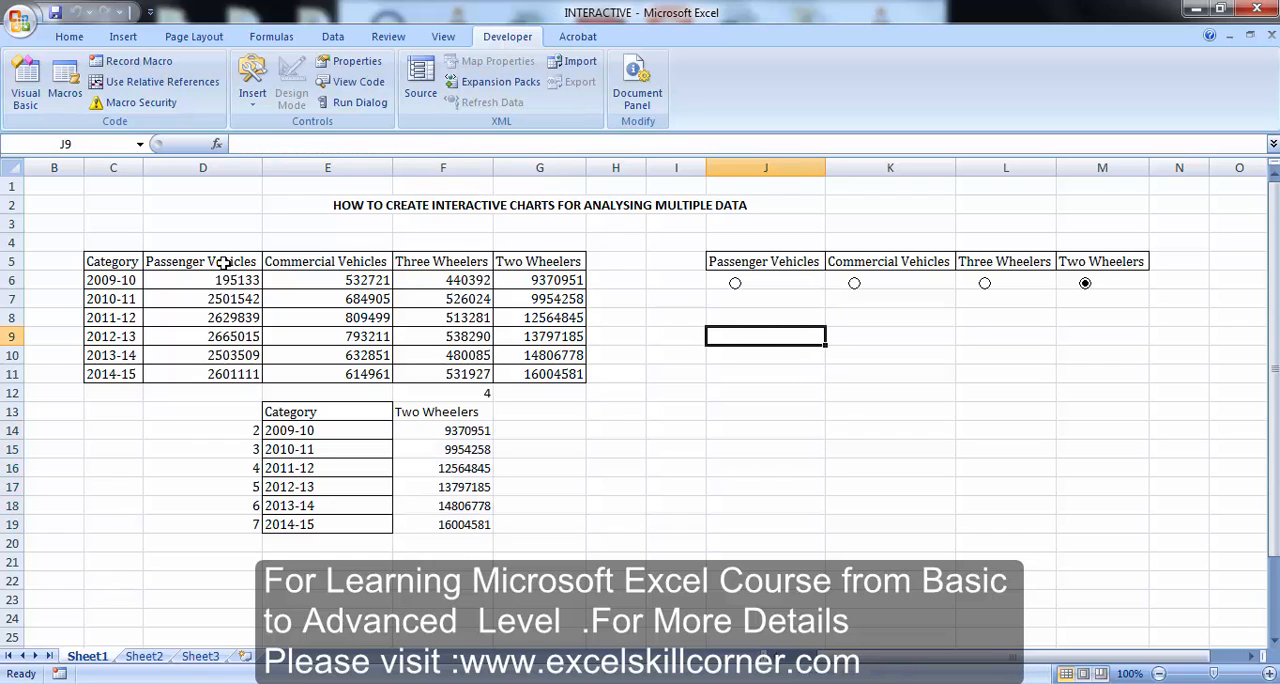
Insert a blank 2-D clustered column chart and fit it beneath the option buttons, spanning columns J to M
{"action": "left_click", "coordinate": [135, 40]}
{"action": "left_click", "coordinate": [297, 78]}
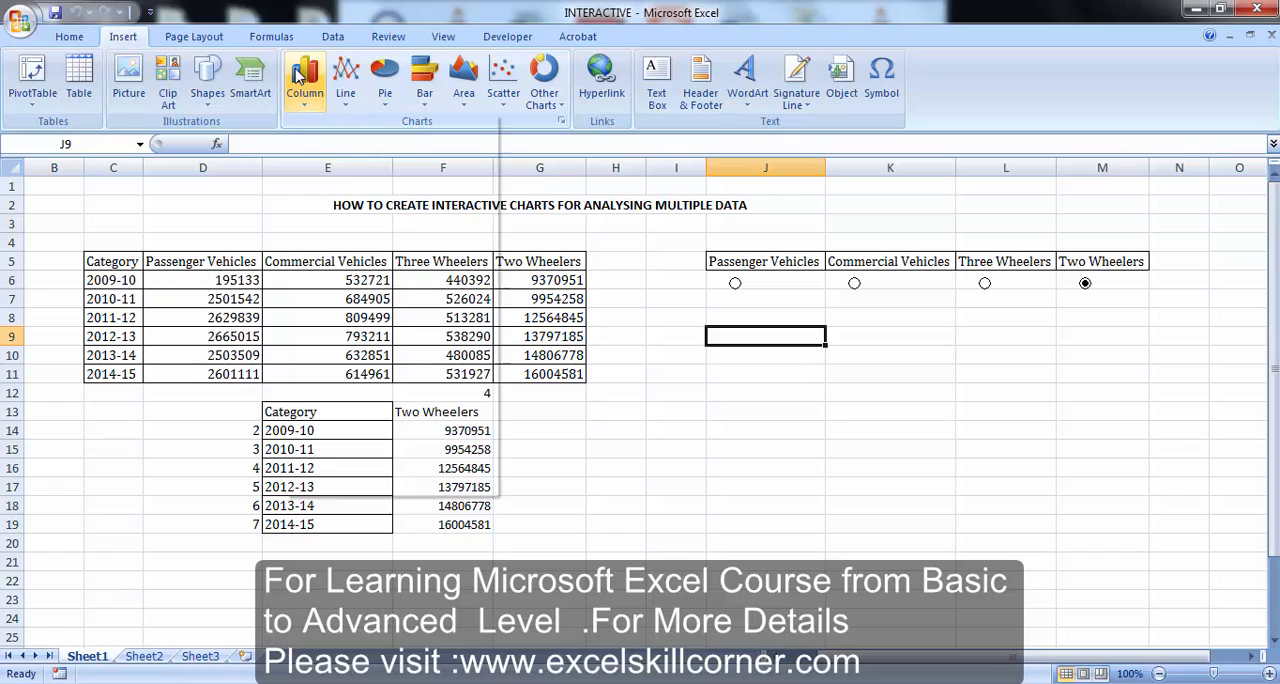
{"action": "left_click", "coordinate": [310, 170]}
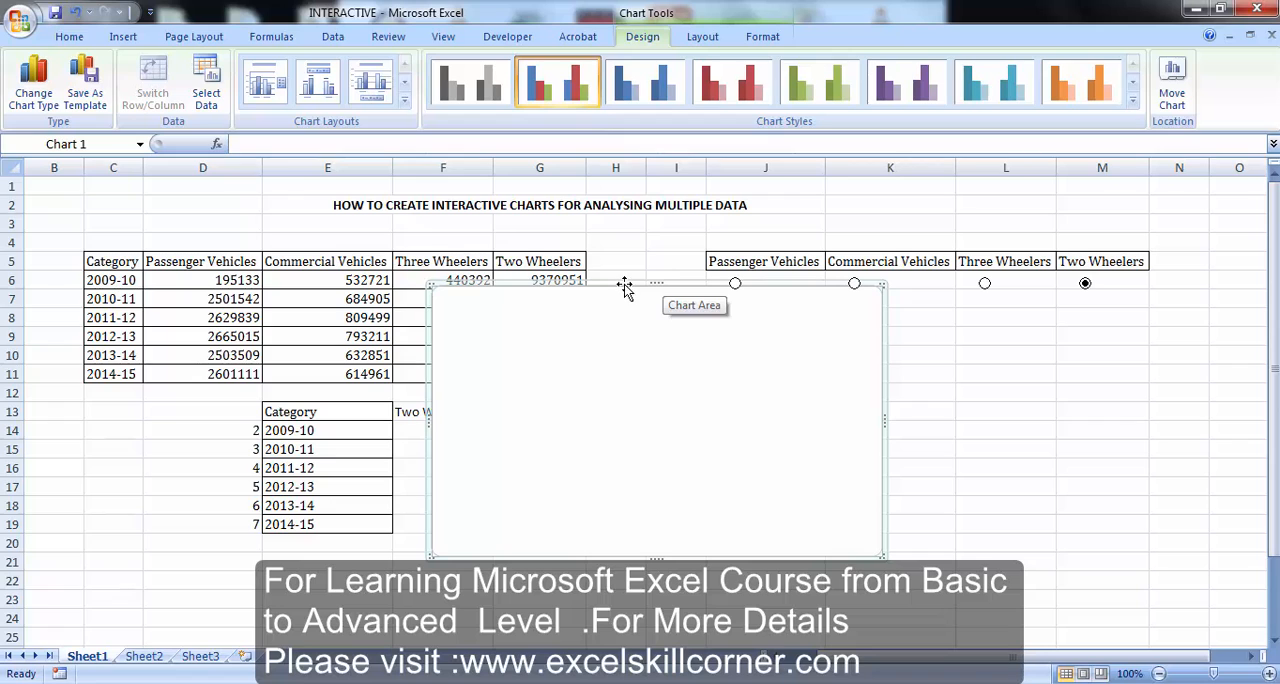
{"action": "left_click_drag", "start_coordinate": [625, 289], "coordinate": [895, 301]}
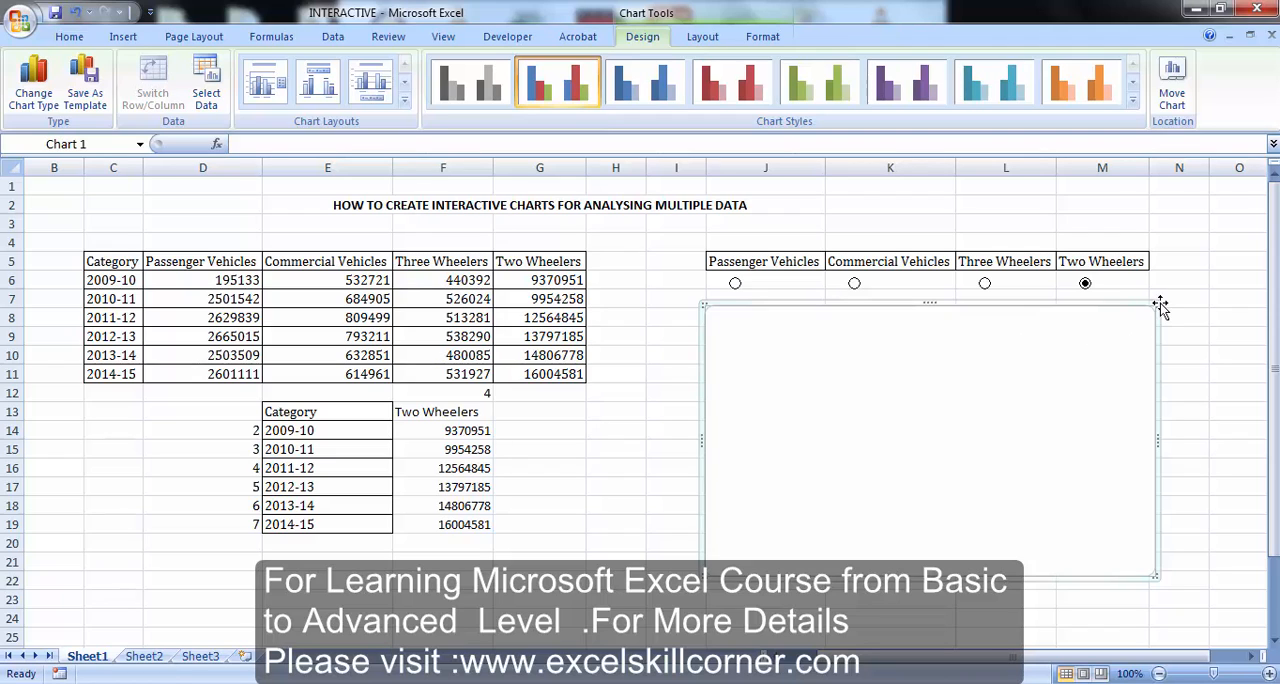
{"action": "left_click_drag", "start_coordinate": [1160, 303], "coordinate": [1147, 300]}
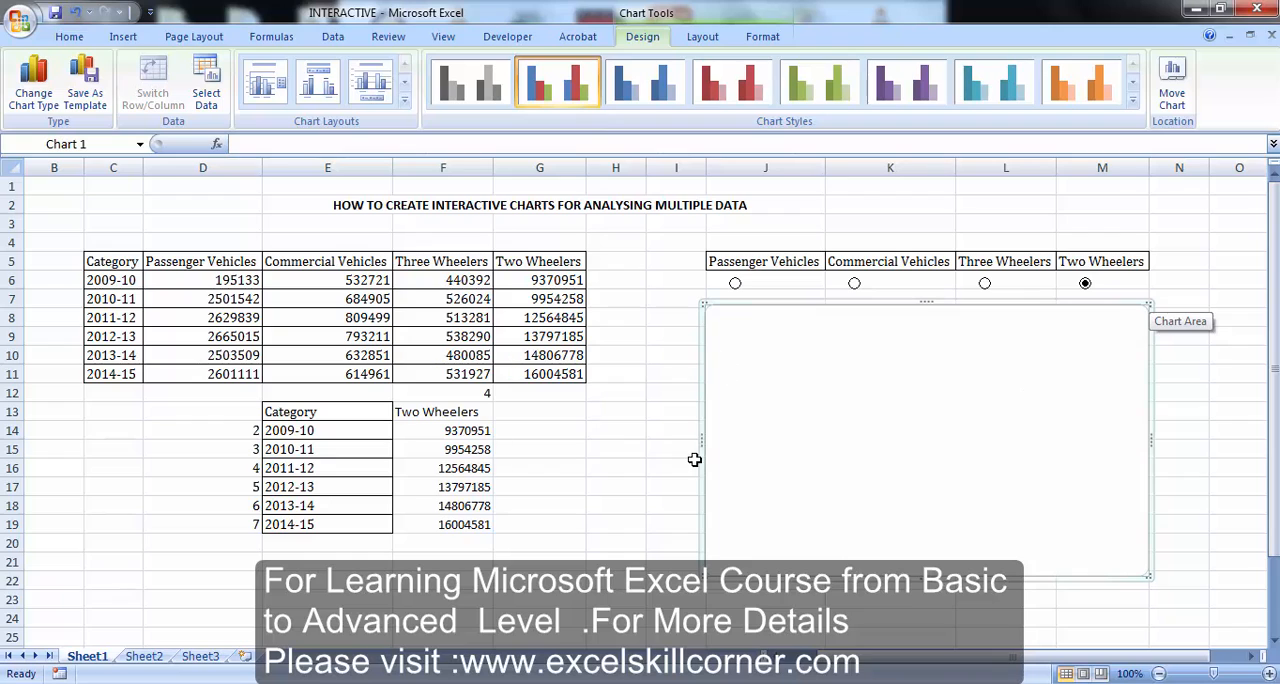
{"action": "left_click_drag", "start_coordinate": [704, 437], "coordinate": [709, 437]}
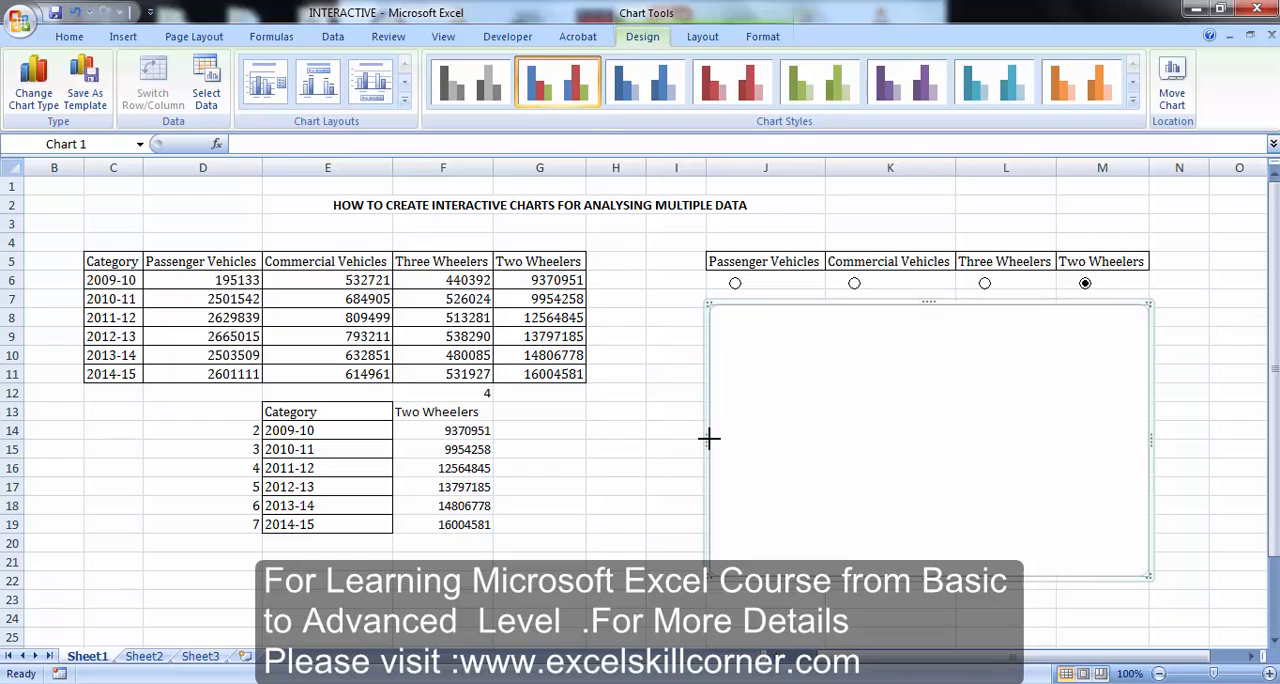
Set the chart's data range to E13:F19 on Sheet1
{"action": "right_click", "coordinate": [781, 401]}
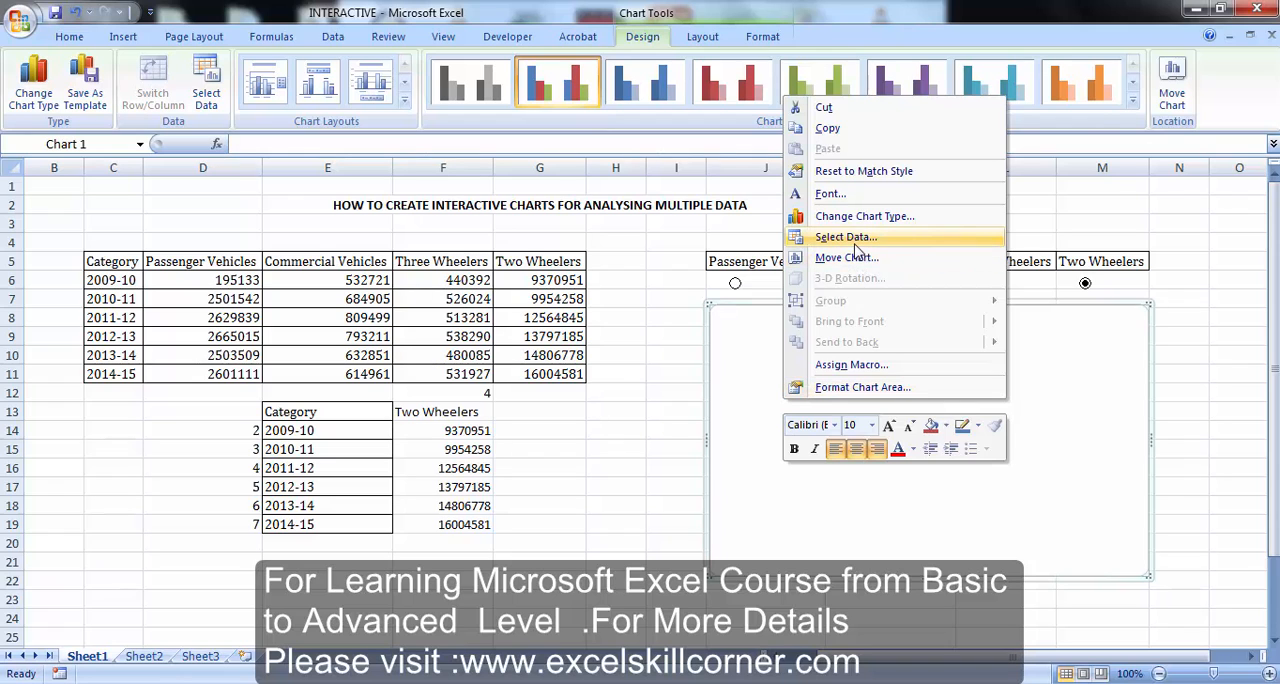
{"action": "left_click", "coordinate": [848, 237]}
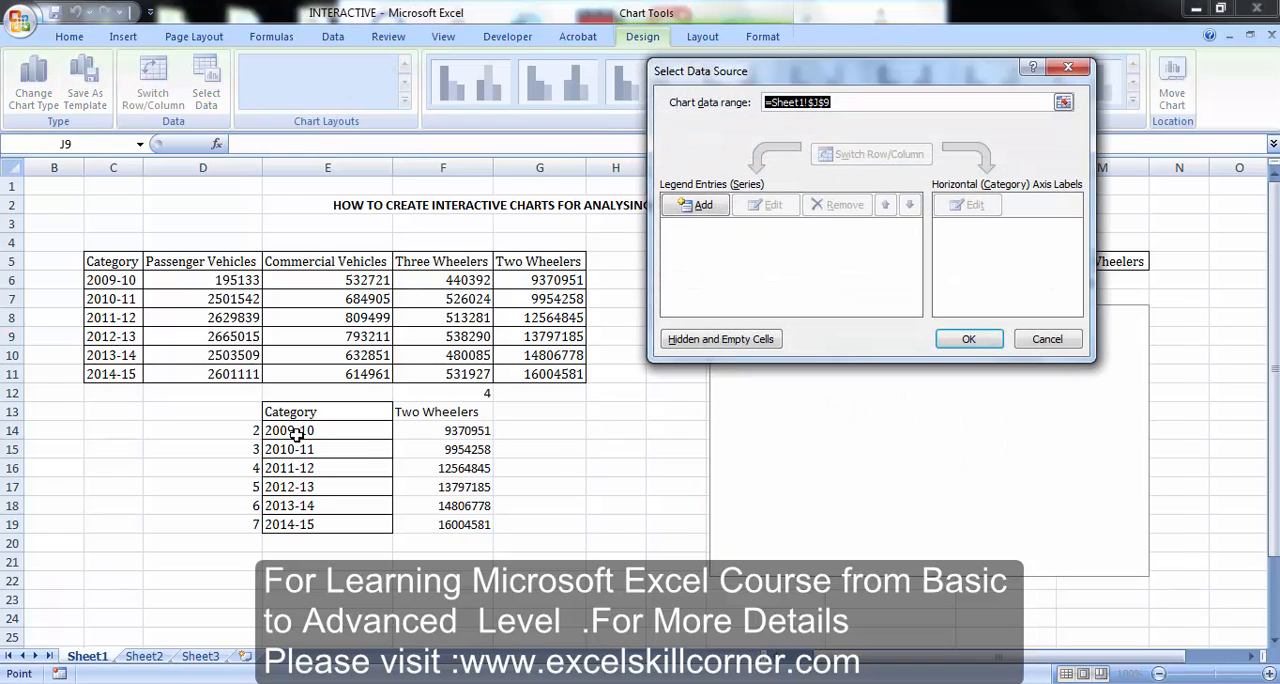
{"action": "left_click_drag", "start_coordinate": [304, 417], "coordinate": [424, 524]}
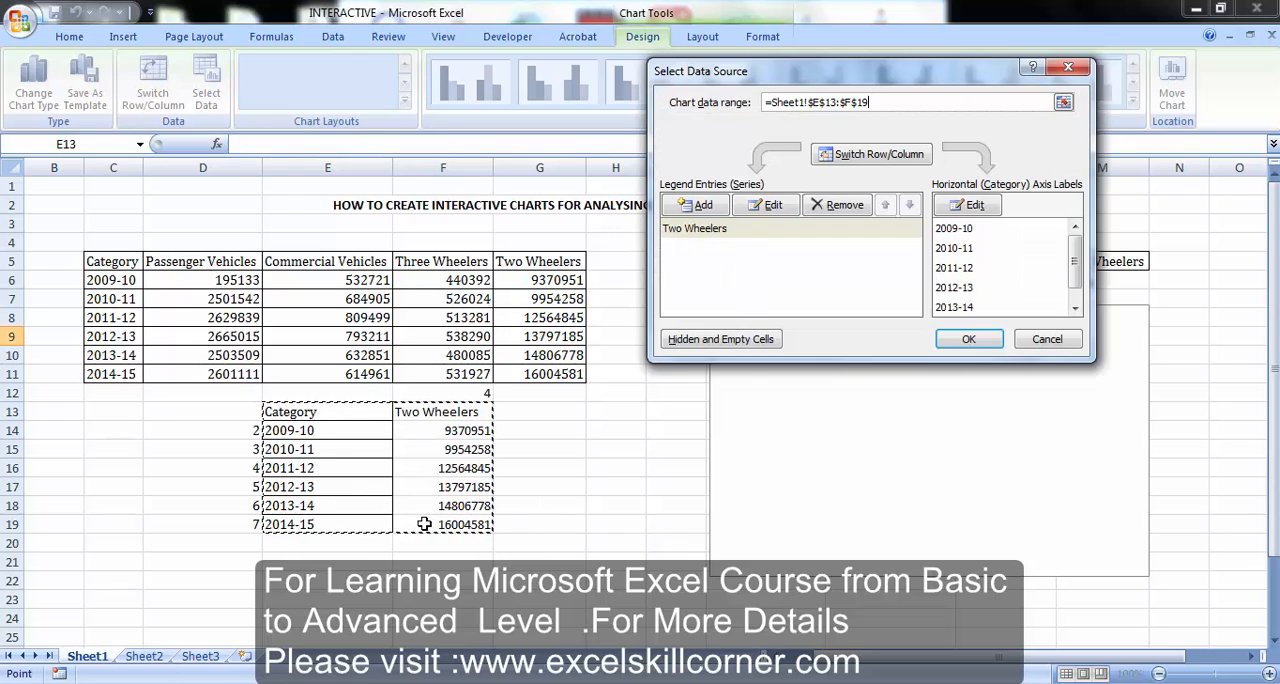
{"action": "left_click", "coordinate": [980, 342]}
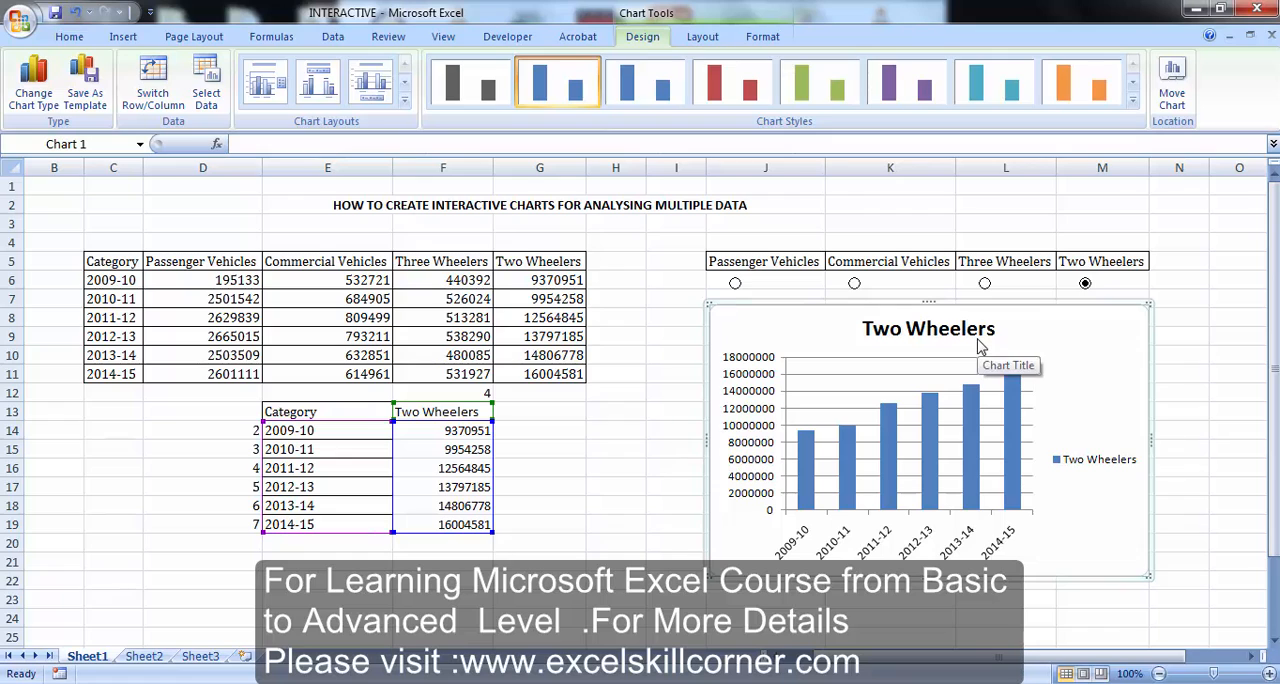
Test the chart by selecting the Three Wheelers, Commercial Vehicles and Passenger Vehicles option buttons in turn, and deselect the chart
{"action": "left_click", "coordinate": [985, 284]}
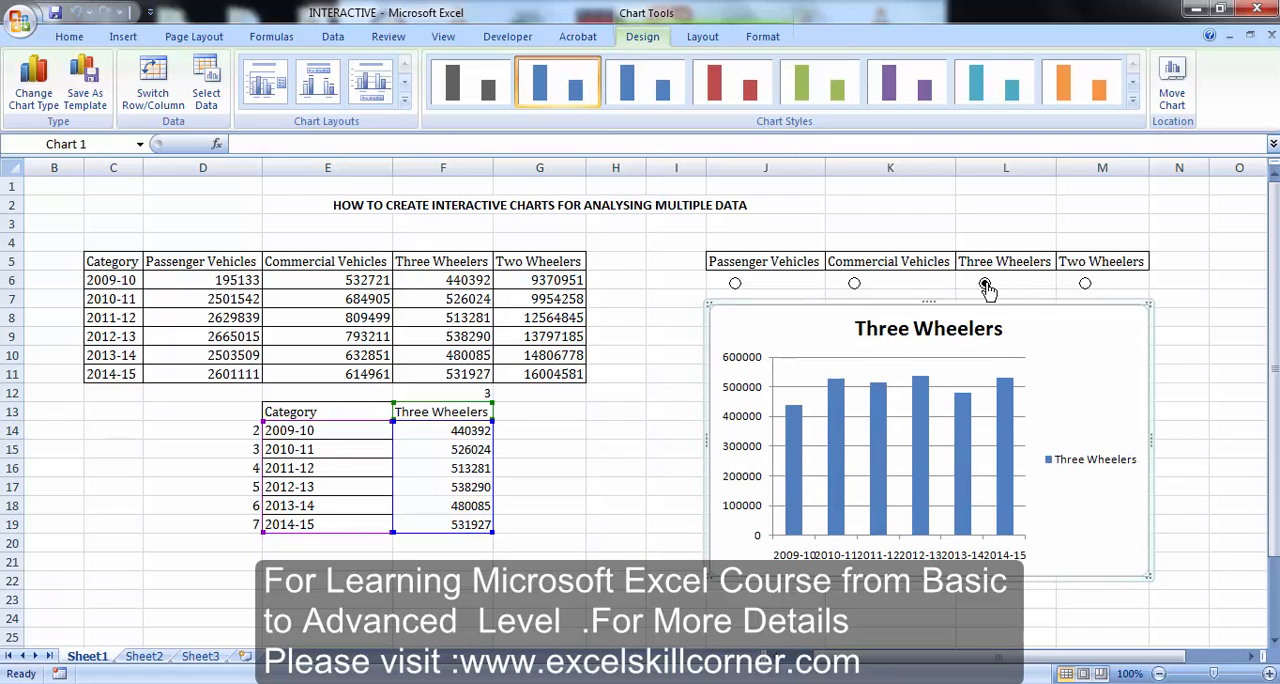
{"action": "left_click", "coordinate": [854, 285]}
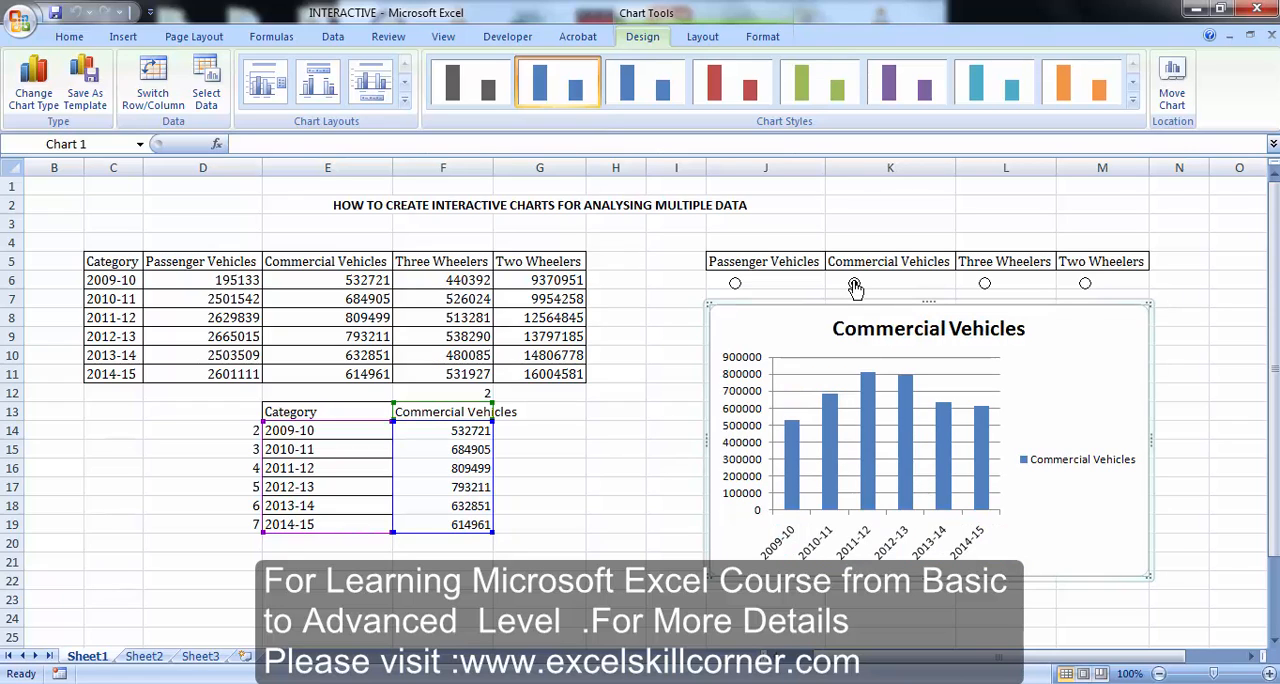
{"action": "left_click", "coordinate": [736, 285]}
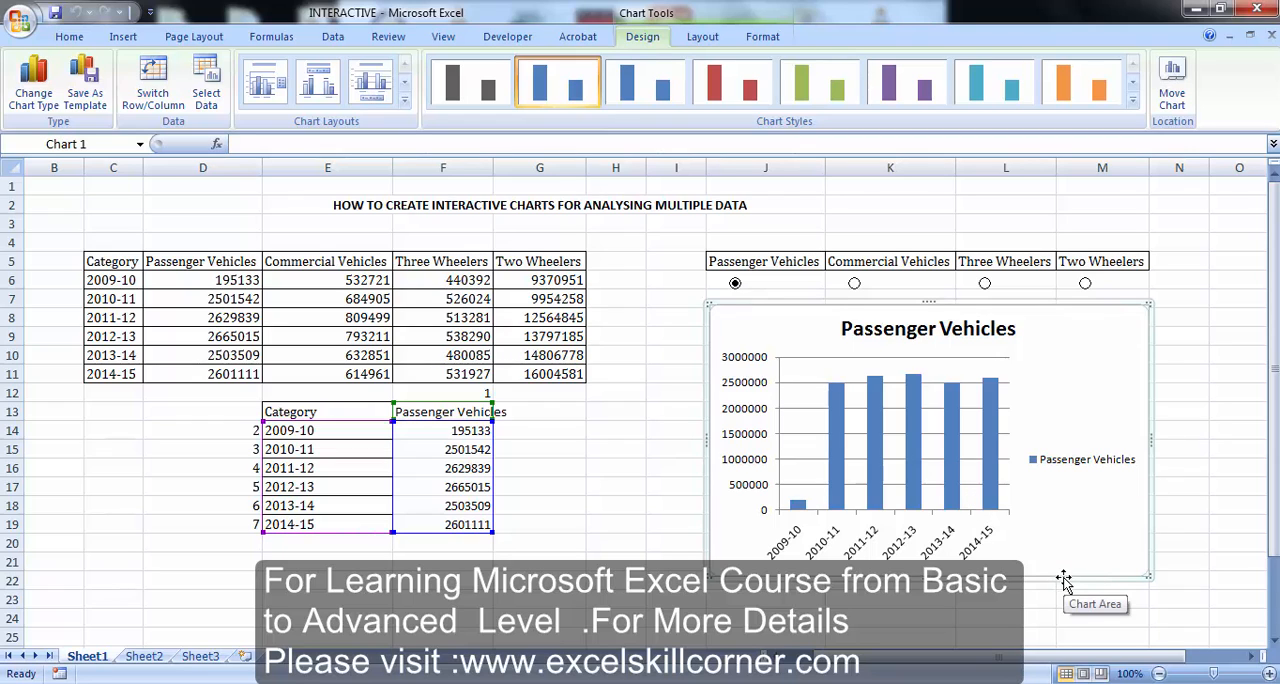
{"action": "left_click", "coordinate": [1202, 547]}
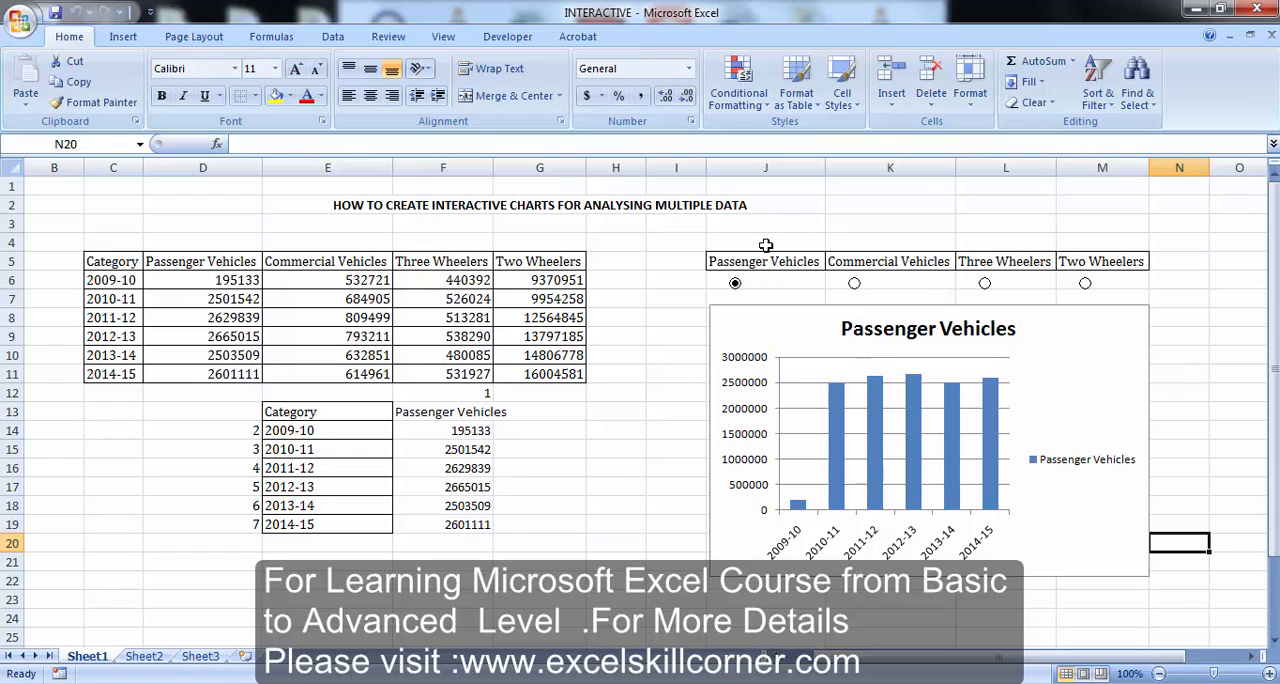
Select the range J5:M22 around the option buttons and chart, and hide the worksheet gridlines
{"action": "left_click_drag", "start_coordinate": [726, 256], "coordinate": [1062, 581]}
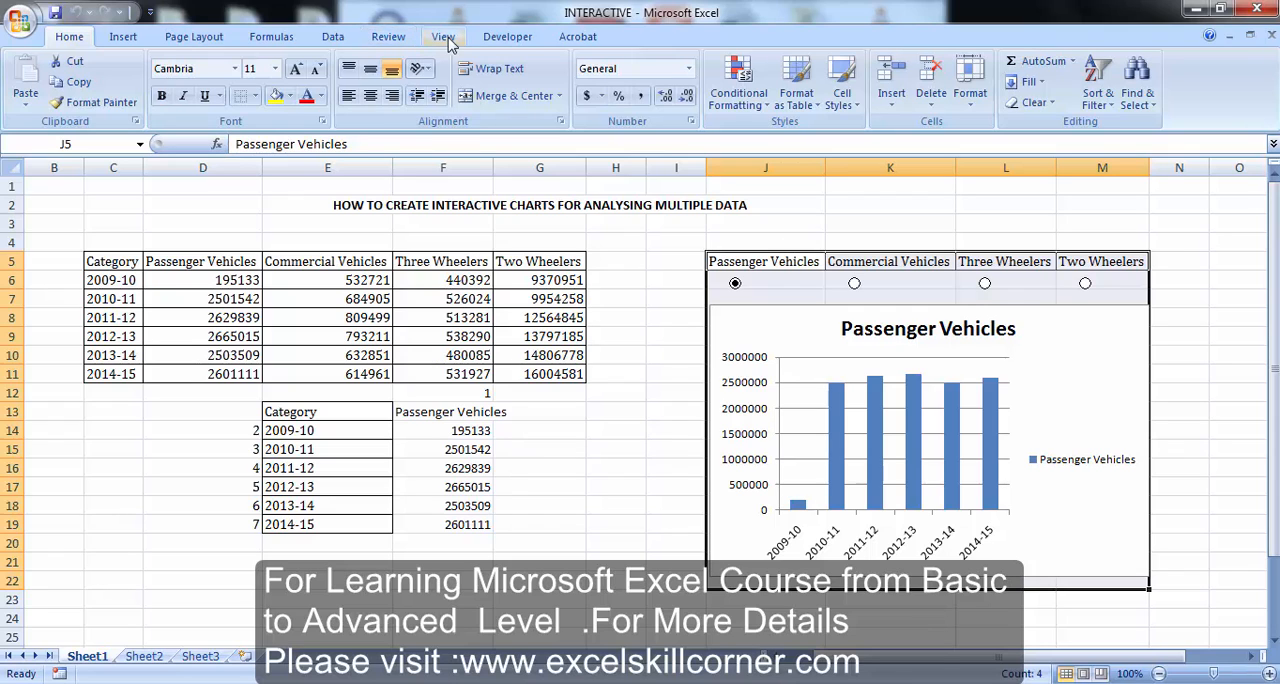
{"action": "left_click", "coordinate": [382, 42]}
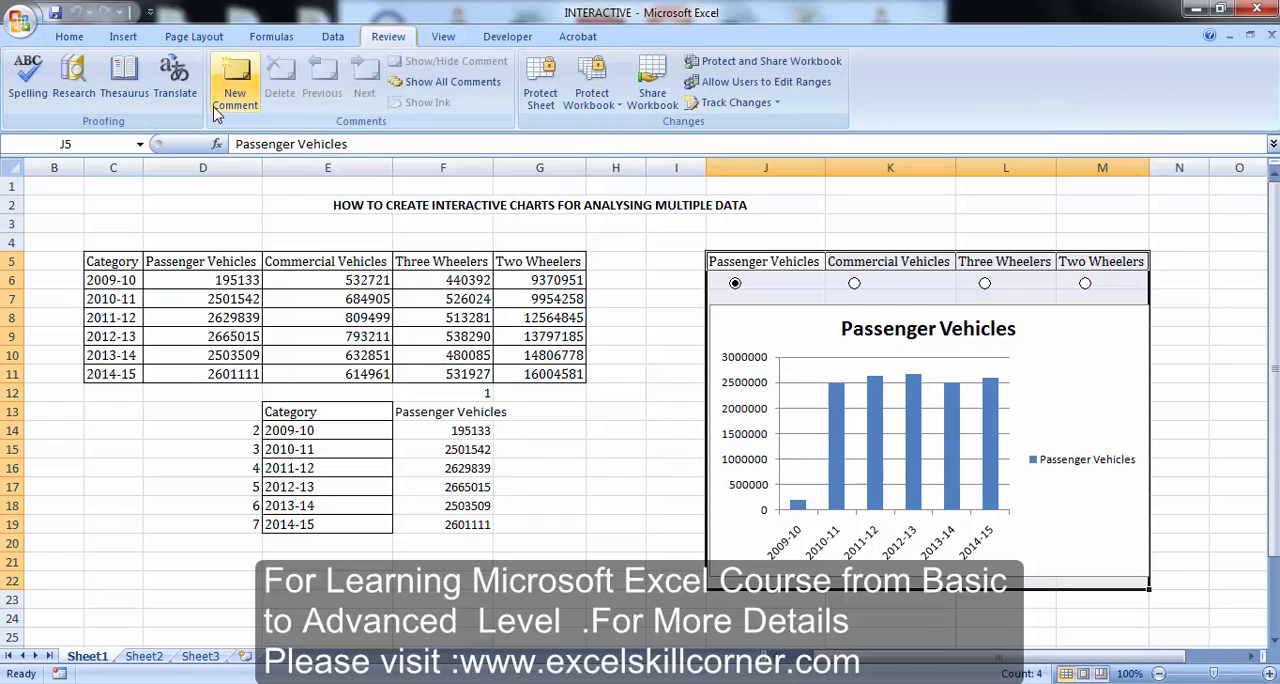
{"action": "left_click", "coordinate": [443, 40]}
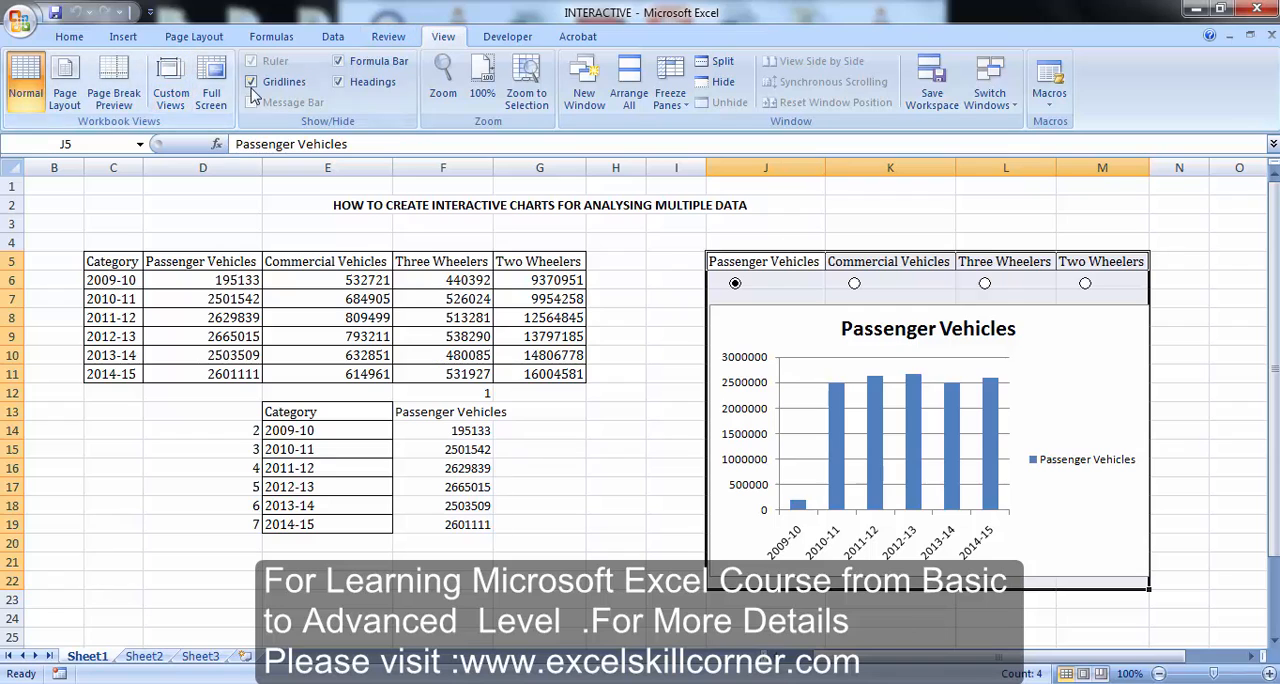
{"action": "left_click", "coordinate": [253, 84]}
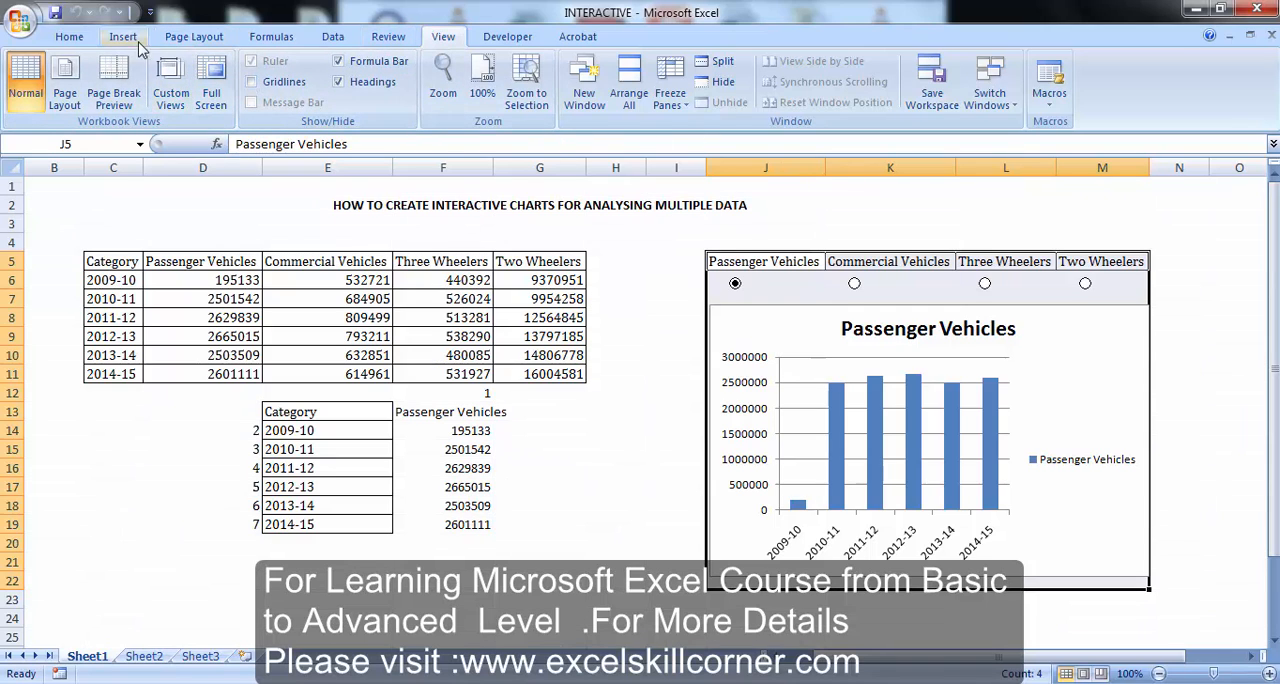
Fill the selected range J5:M22 with Blue, Accent 1, Lighter 80%
{"action": "left_click", "coordinate": [70, 37]}
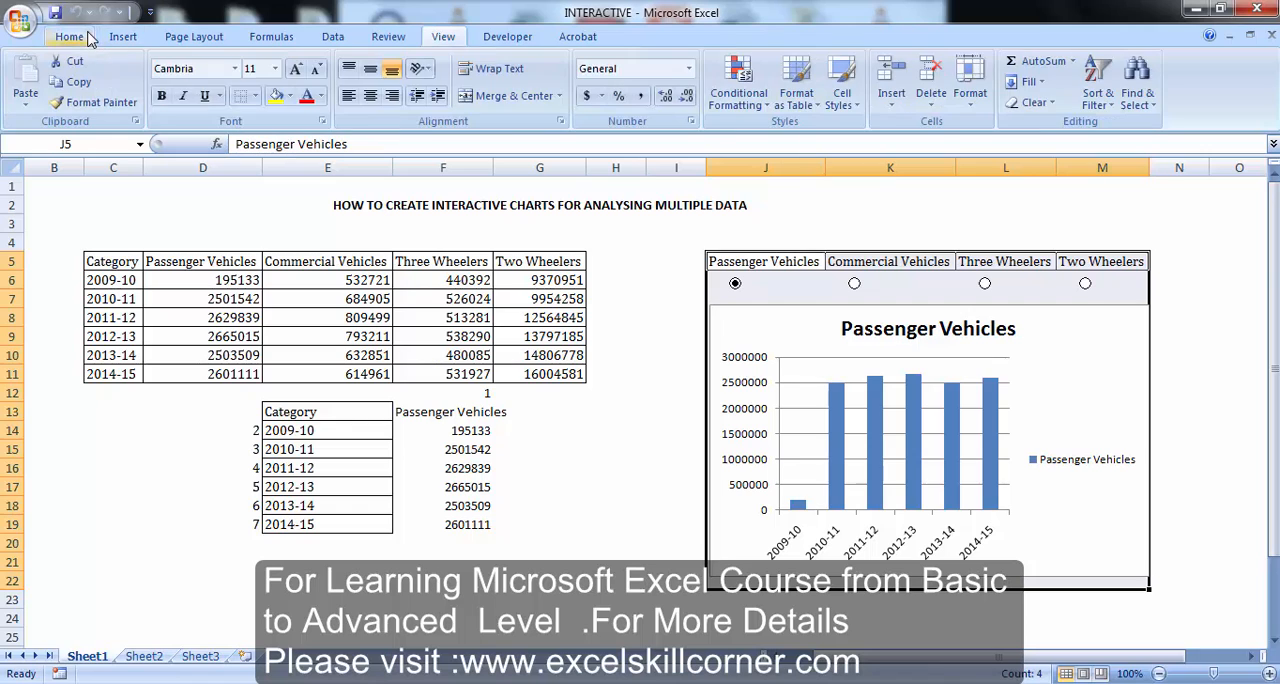
{"action": "left_click", "coordinate": [290, 97]}
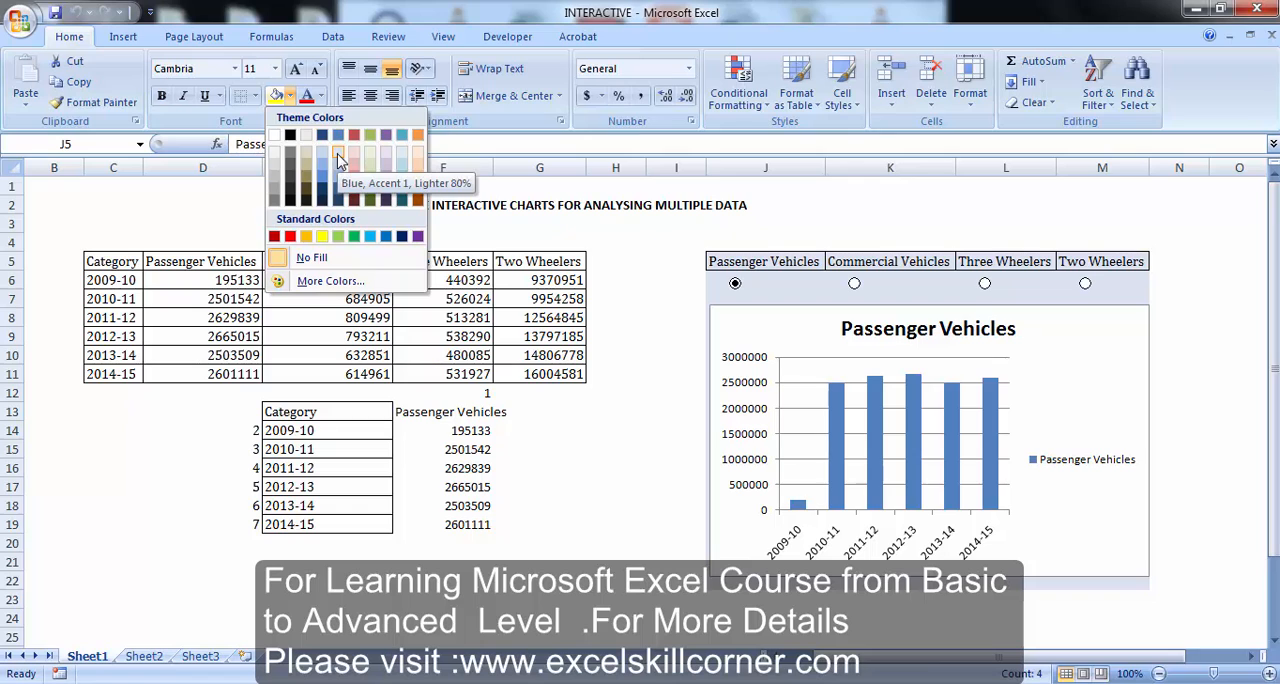
{"action": "left_click", "coordinate": [340, 160]}
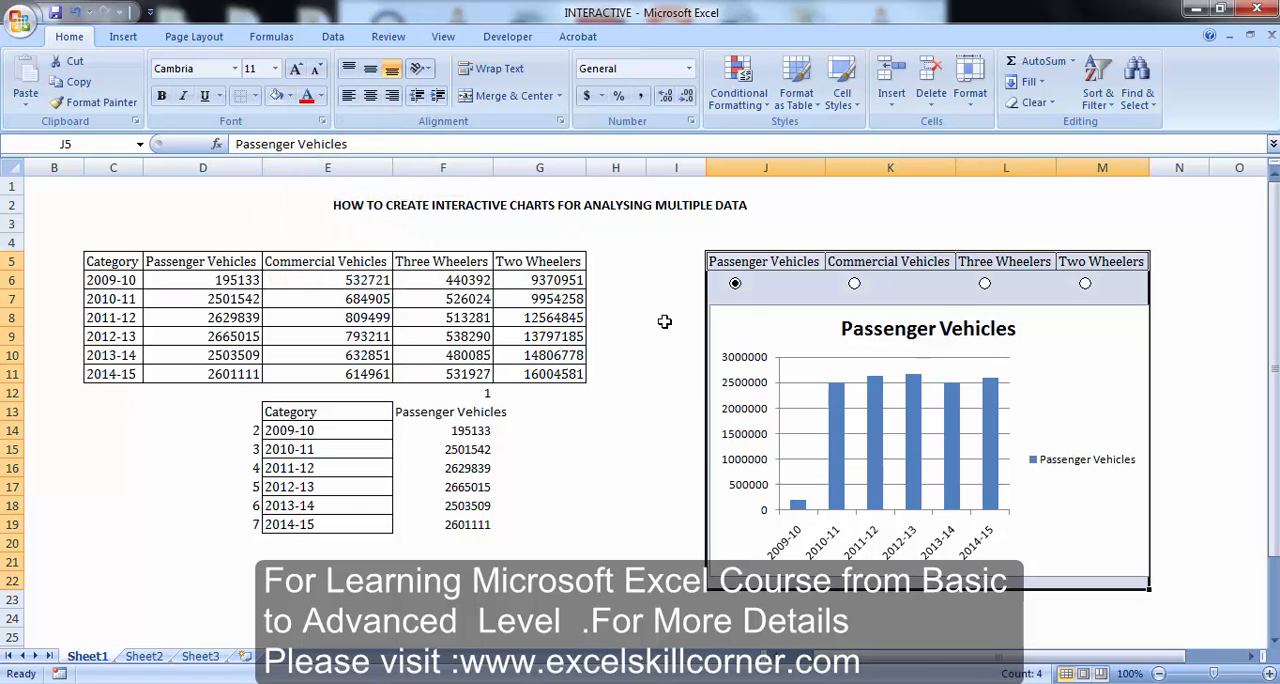
Fill the chart area with the same Blue, Accent 1, Lighter 80% as the surrounding cells
{"action": "left_click", "coordinate": [745, 314]}
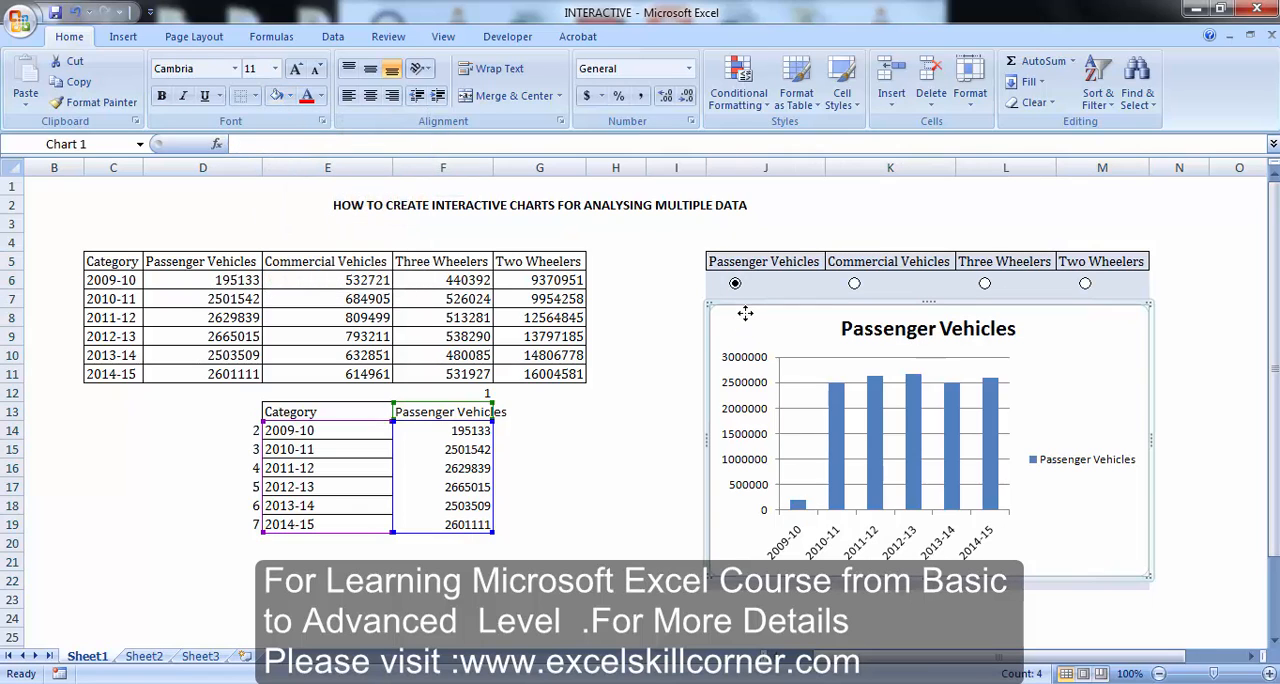
{"action": "left_click", "coordinate": [291, 97]}
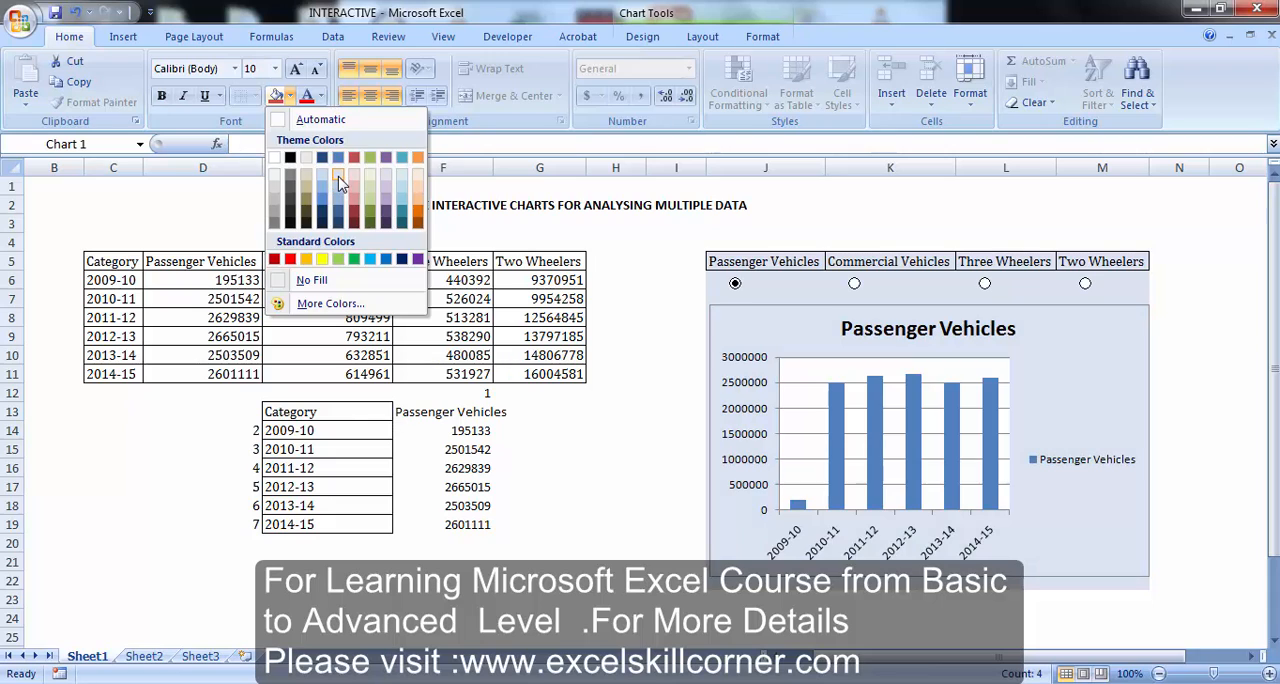
{"action": "left_click", "coordinate": [340, 180]}
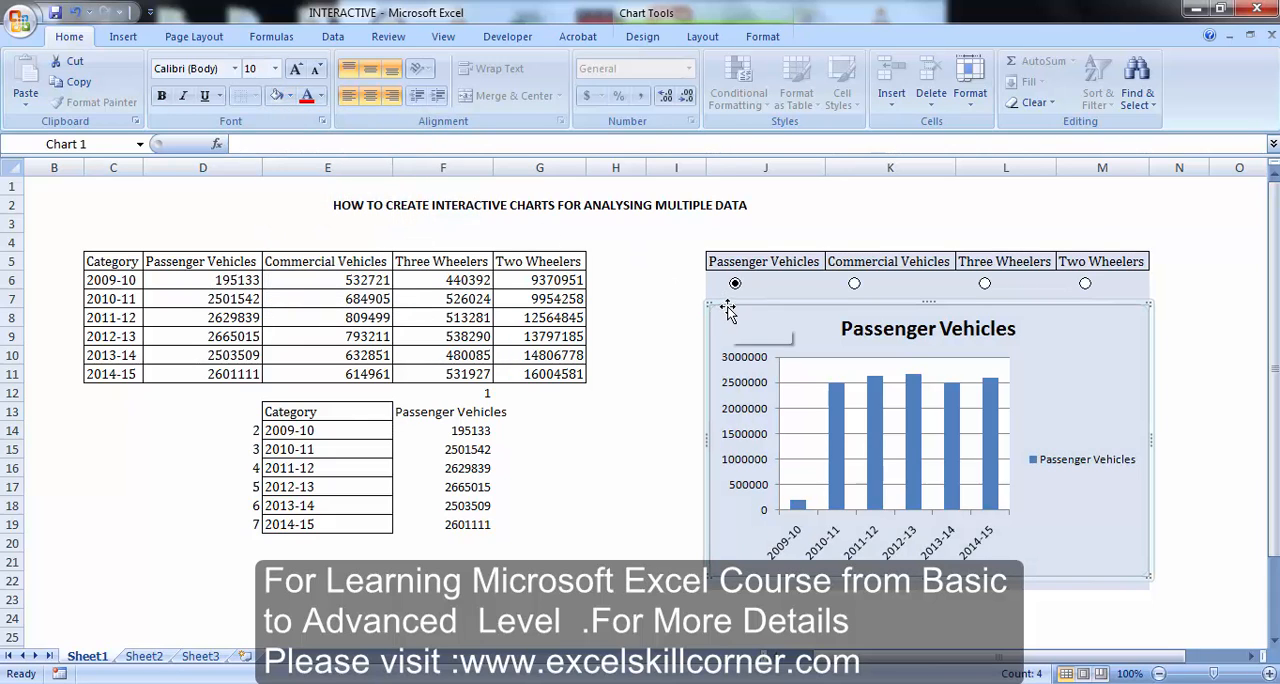
Delete the chart's horizontal gridlines and switch the chart to Commercial Vehicles
{"action": "left_click", "coordinate": [818, 380]}
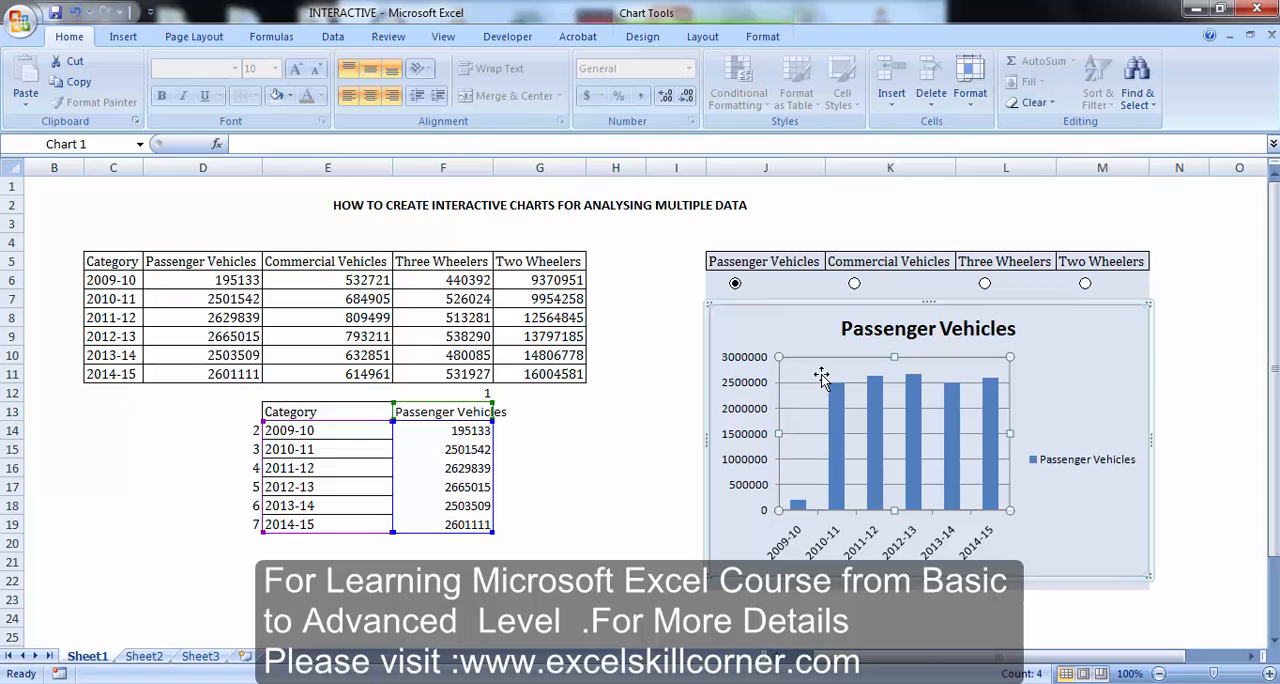
{"action": "left_click", "coordinate": [792, 384]}
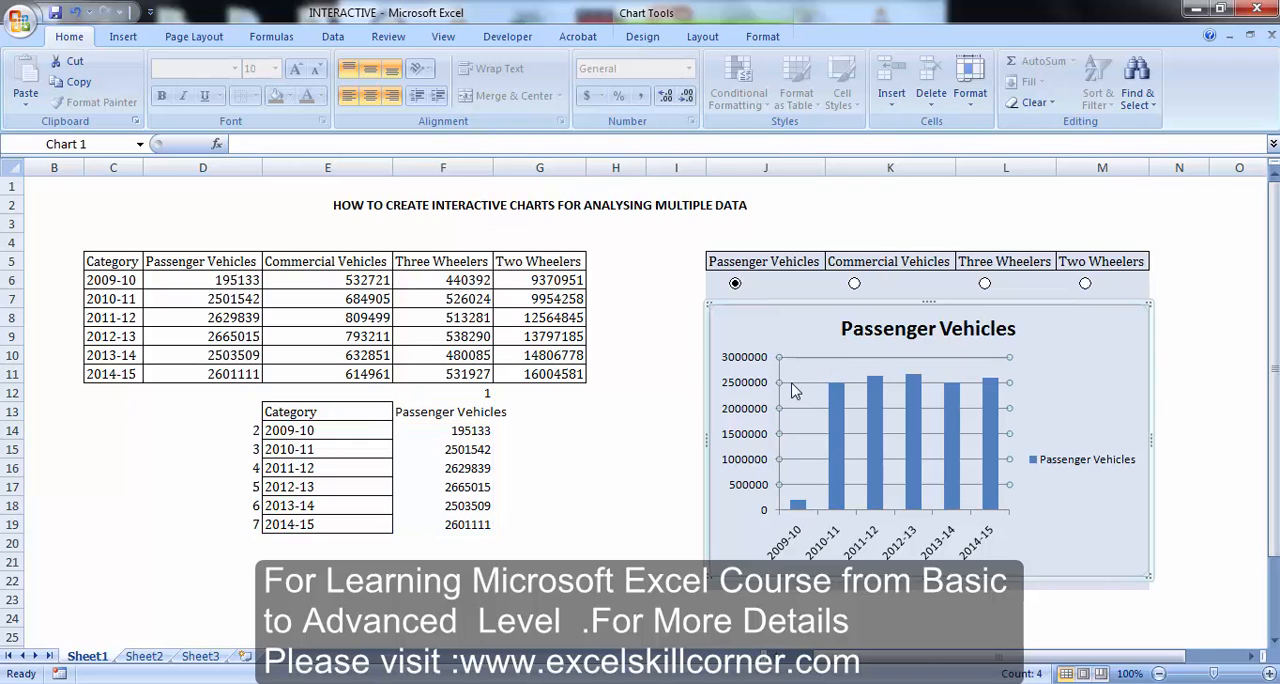
{"action": "left_click", "coordinate": [794, 390]}
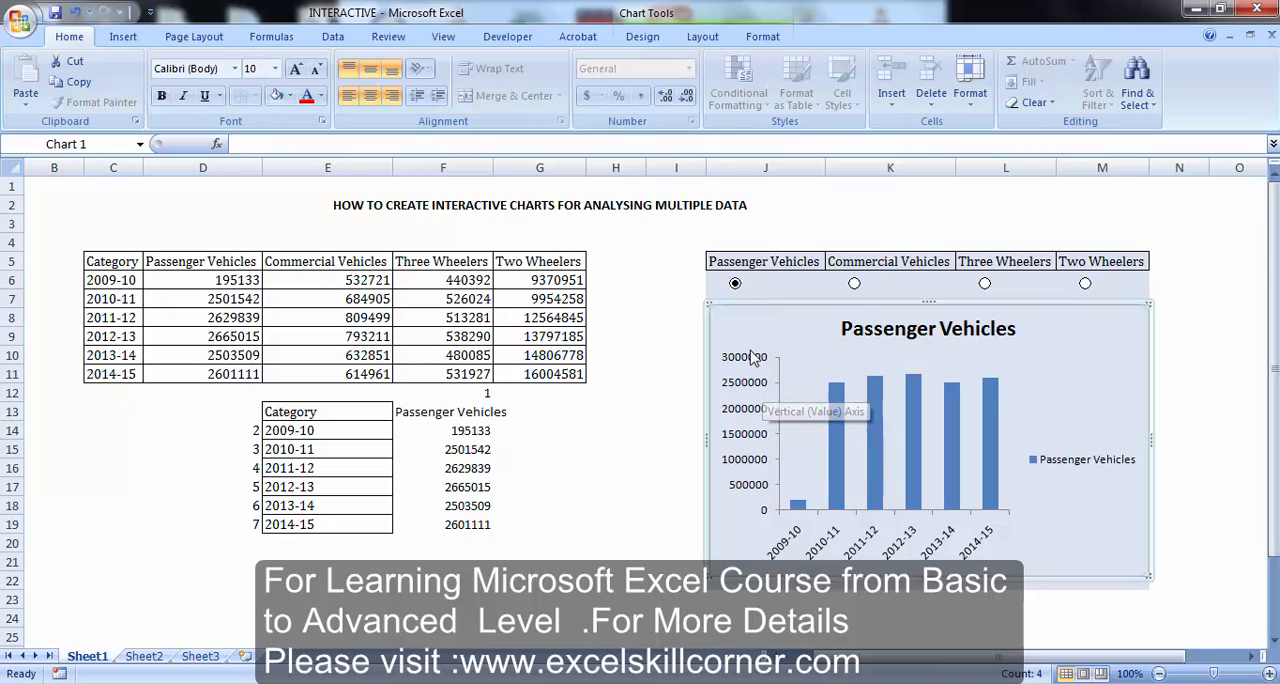
{"action": "left_click", "coordinate": [855, 287]}
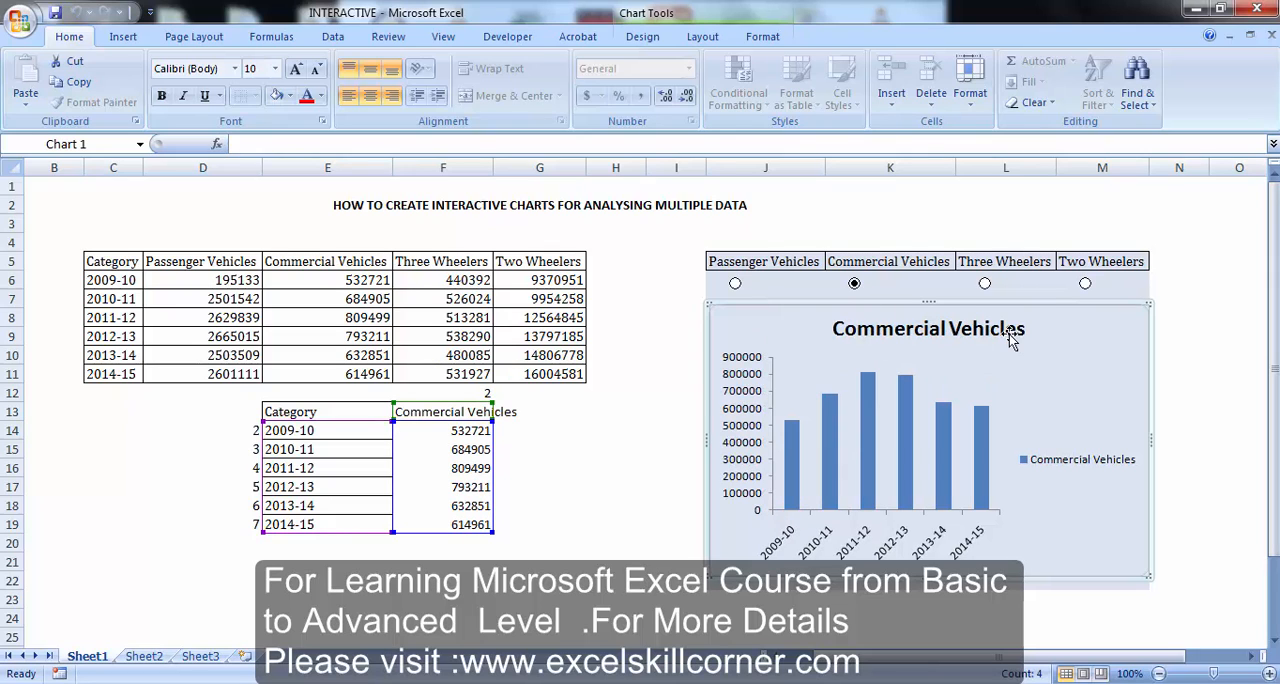
Set the chart area's border color to No line and deselect the chart
{"action": "left_click", "coordinate": [1032, 285]}
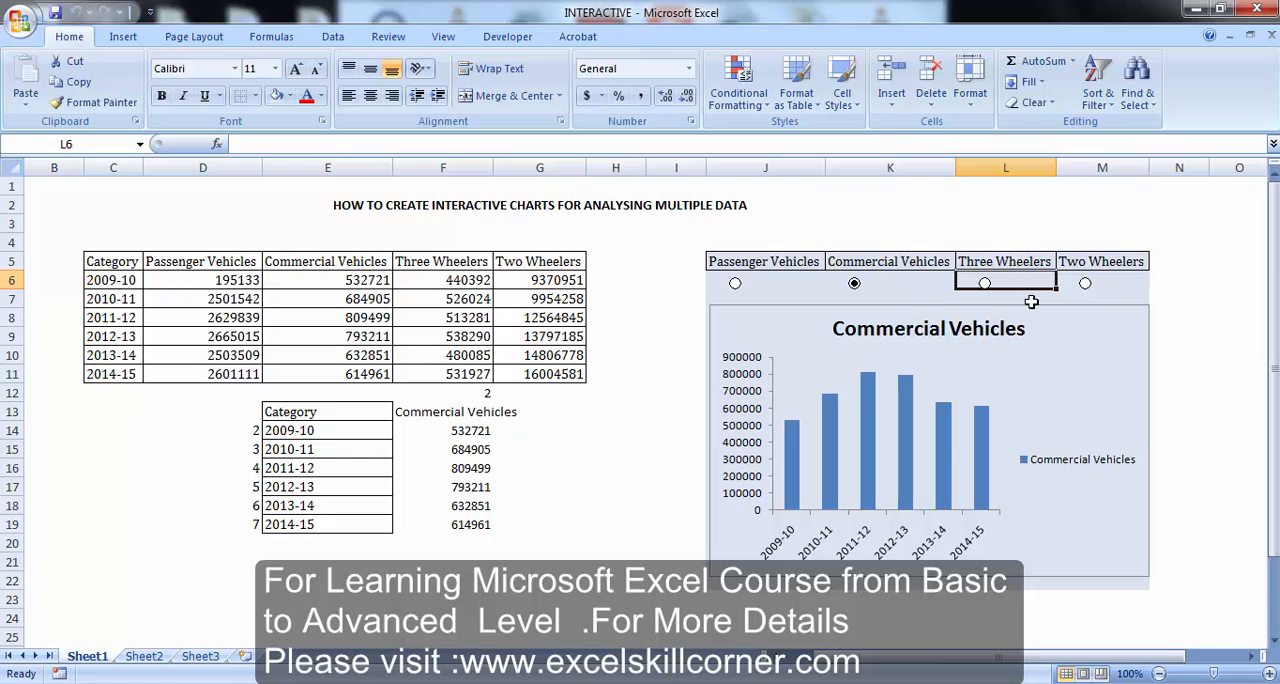
{"action": "left_click", "coordinate": [1032, 308]}
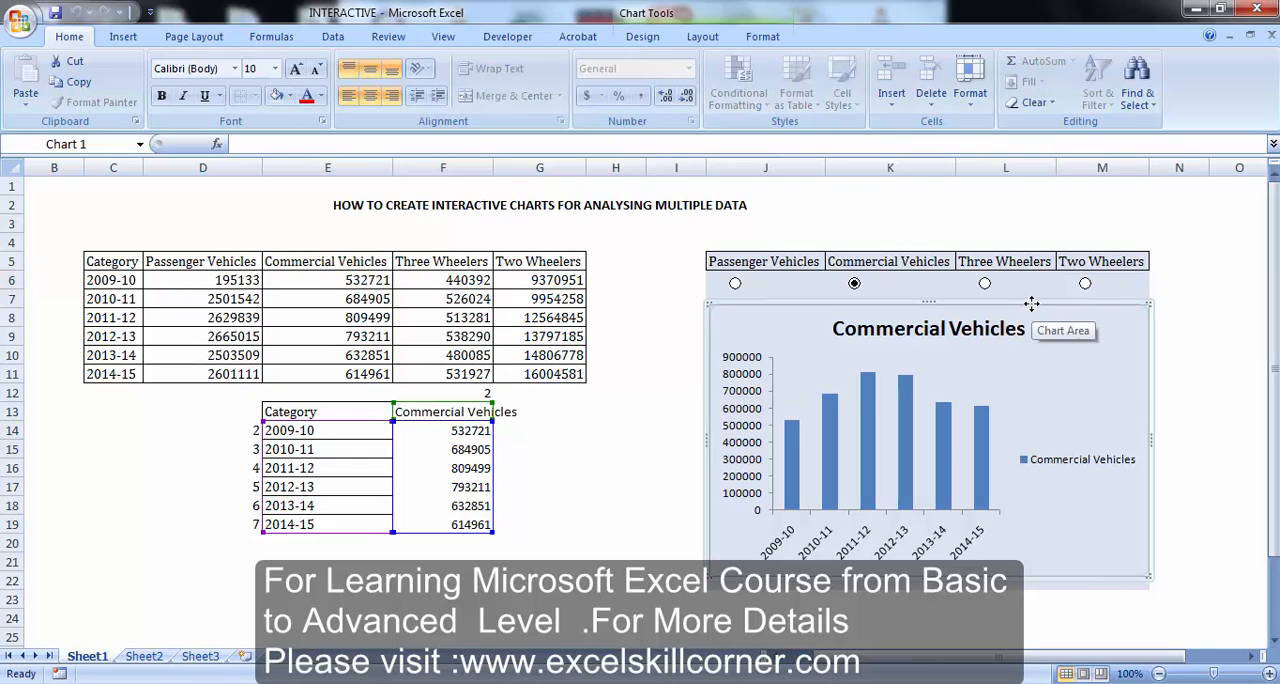
{"action": "right_click", "coordinate": [1030, 298]}
{"action": "left_click", "coordinate": [1013, 305]}
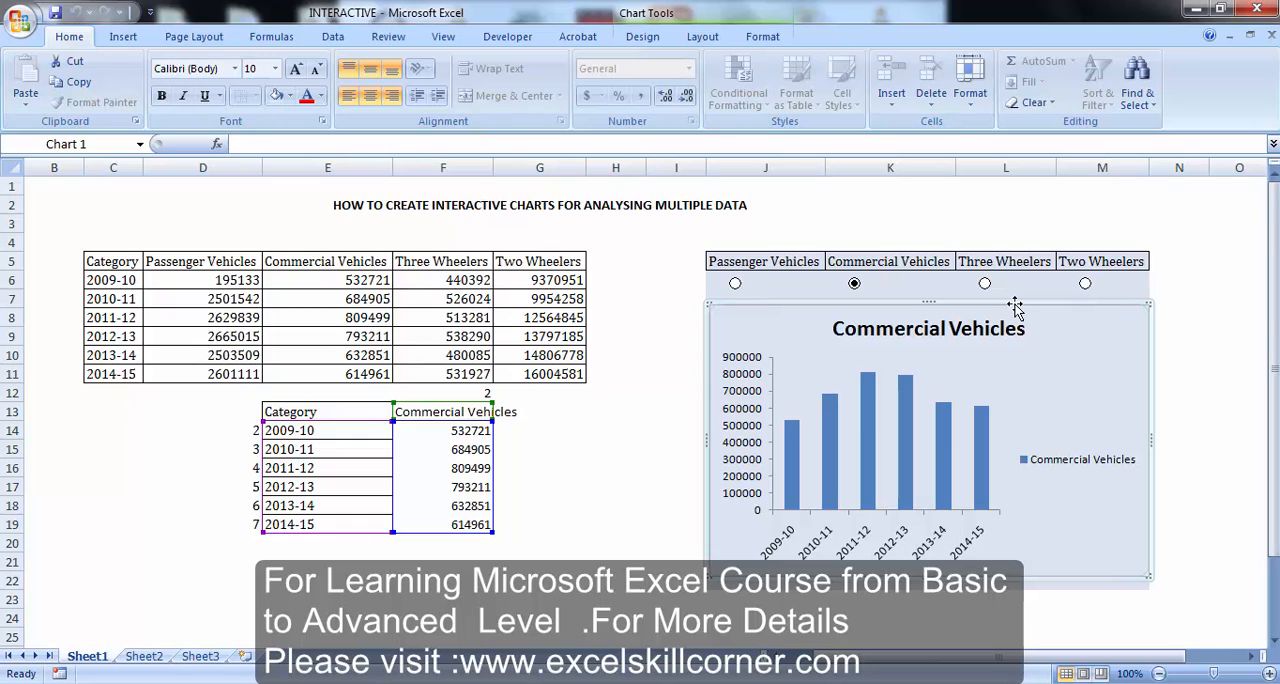
{"action": "right_click", "coordinate": [1014, 304]}
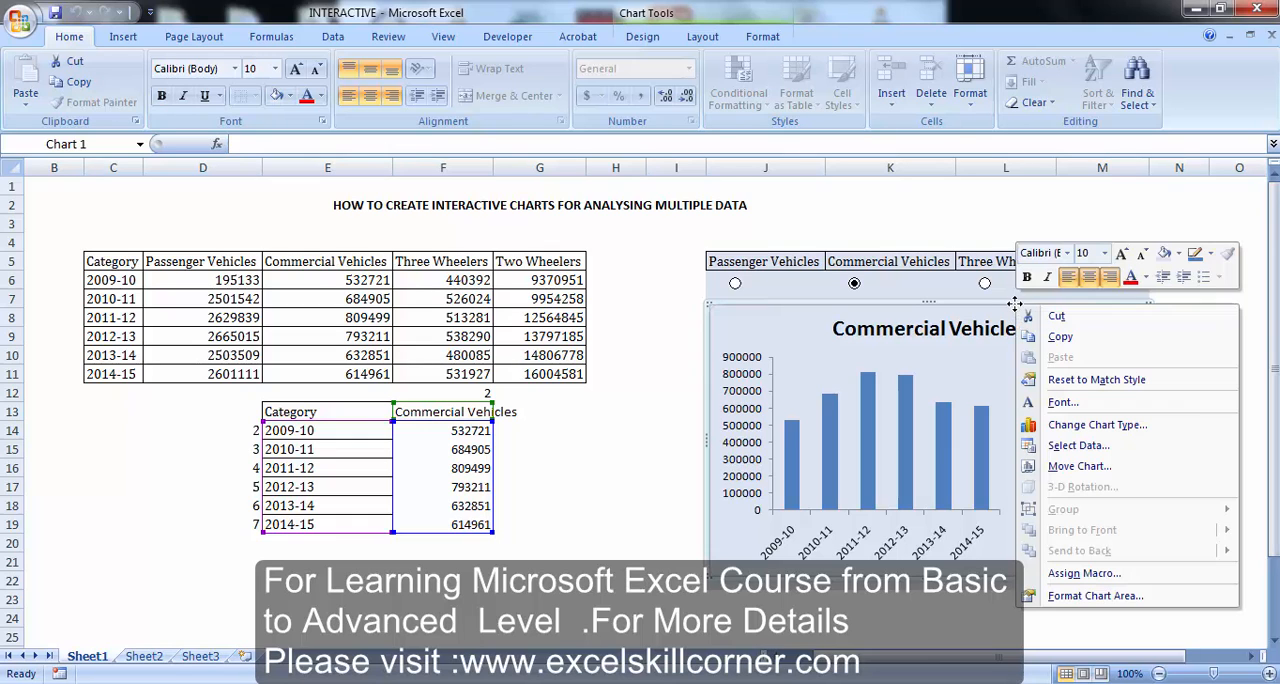
{"action": "left_click", "coordinate": [1095, 595]}
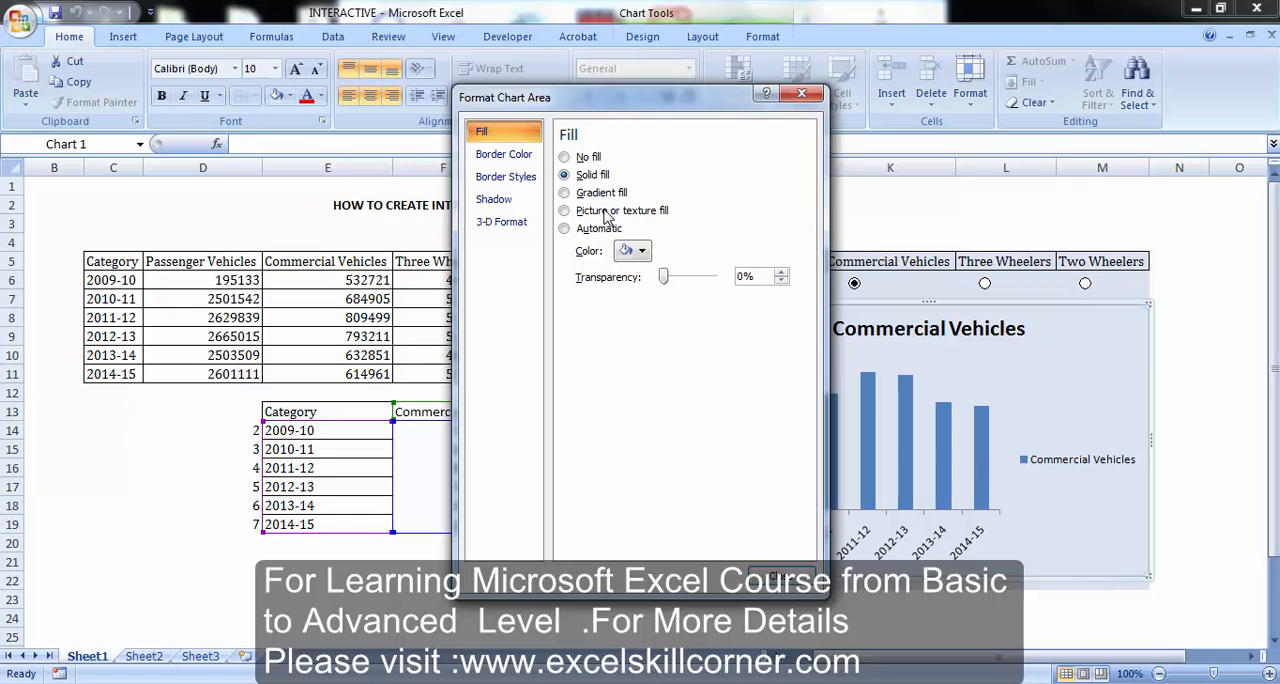
{"action": "left_click", "coordinate": [516, 160]}
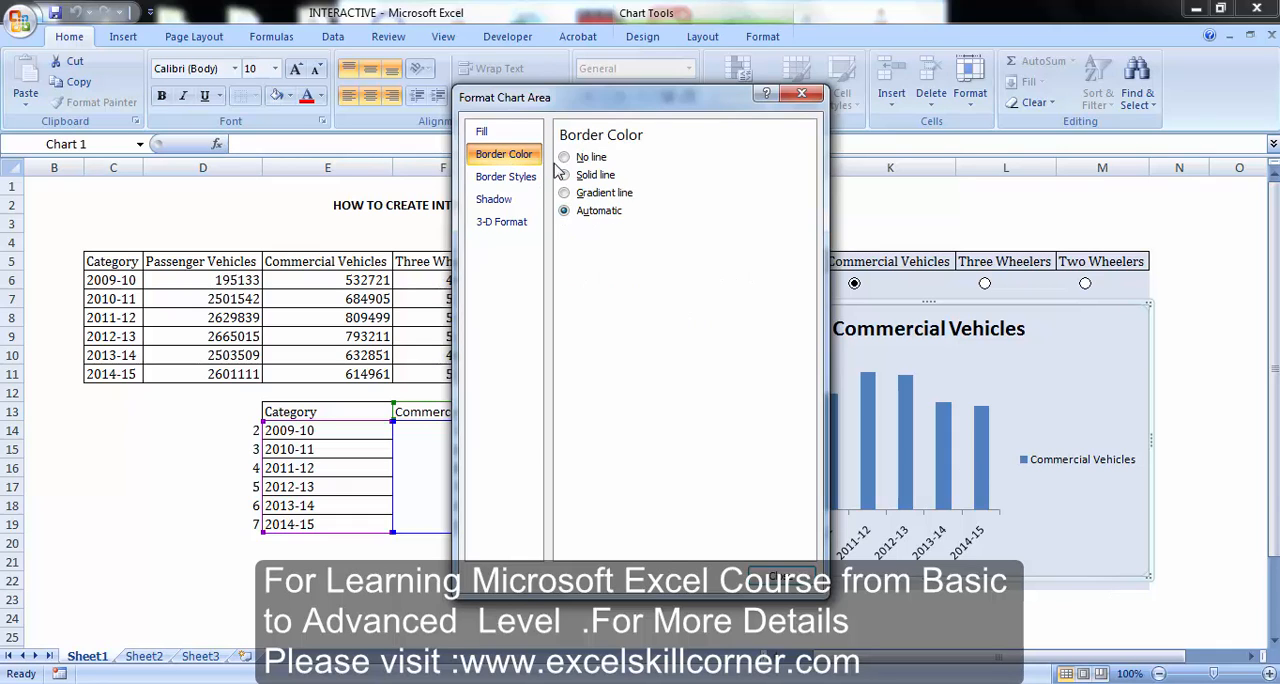
{"action": "left_click", "coordinate": [565, 159]}
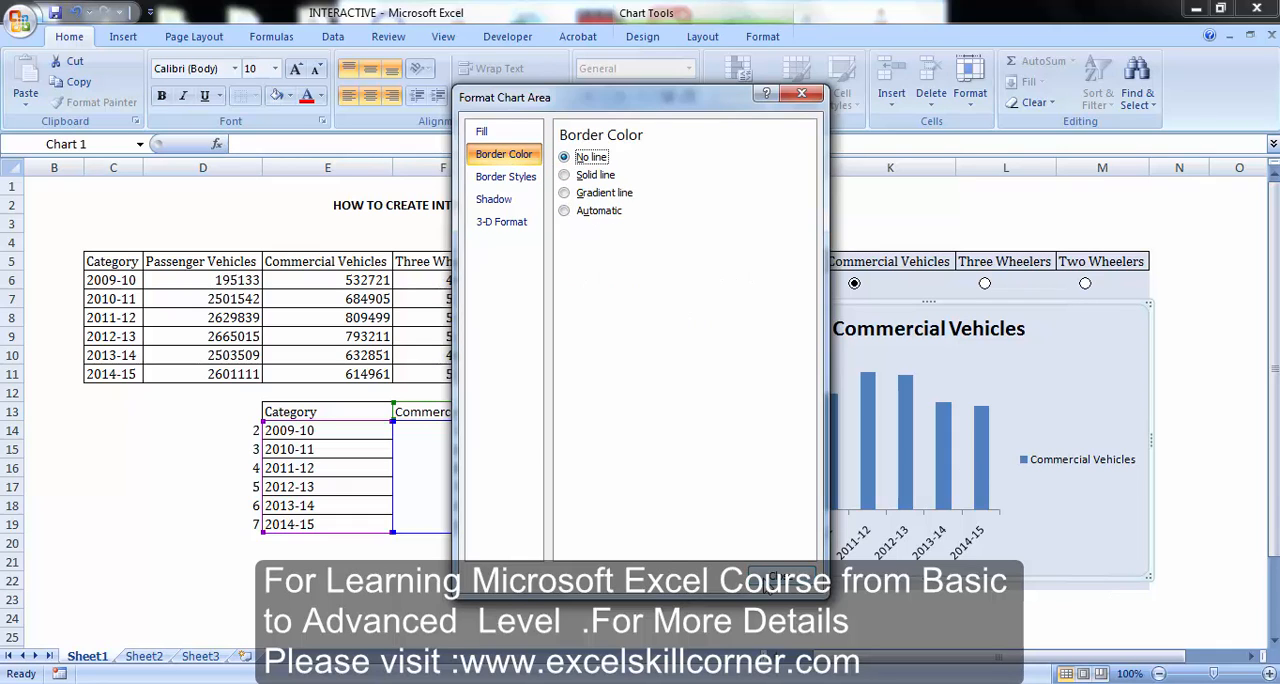
{"action": "left_click", "coordinate": [775, 577]}
{"action": "left_click", "coordinate": [1217, 416]}
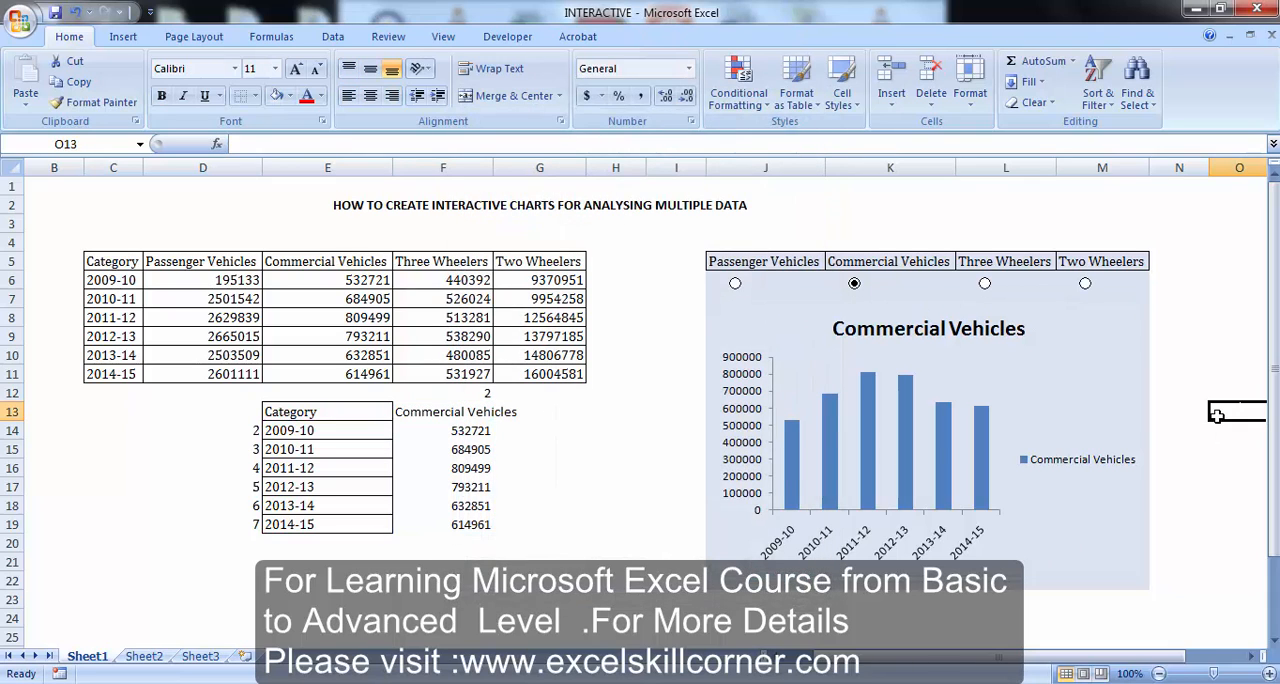
Test the option buttons by switching the chart to Three Wheelers, Two Wheelers and Passenger Vehicles in turn
{"action": "left_click", "coordinate": [986, 284]}
{"action": "left_click", "coordinate": [1084, 285]}
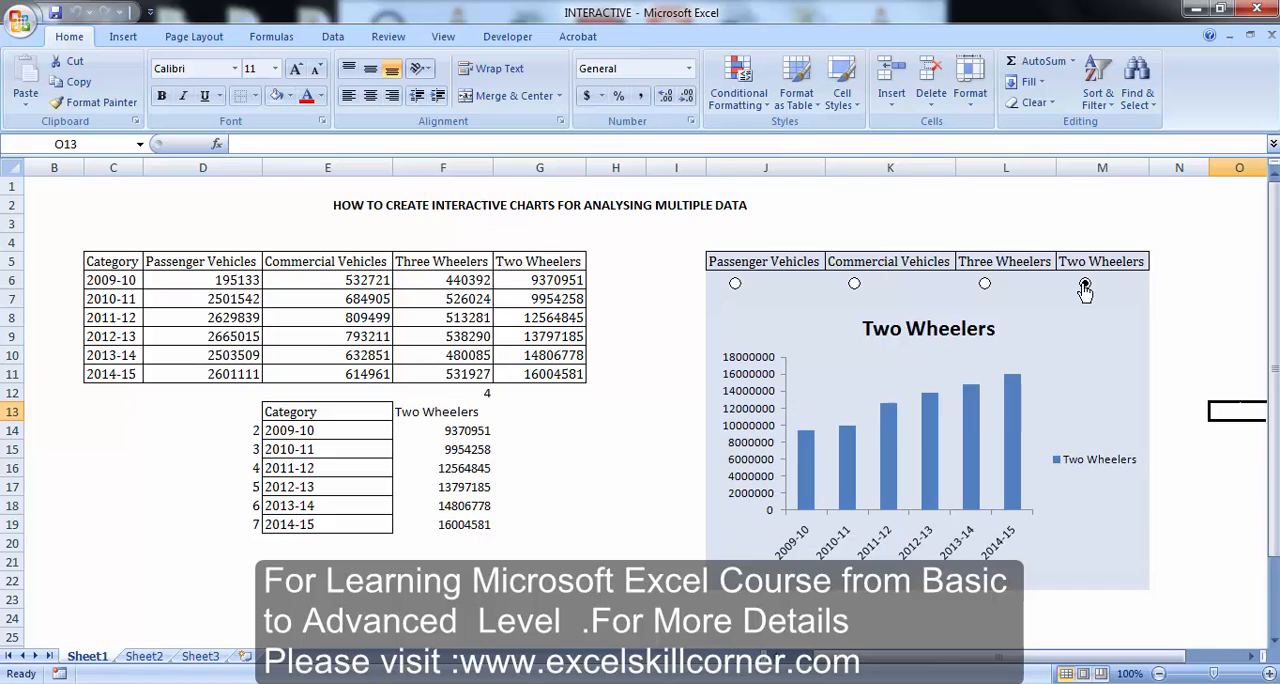
{"action": "left_click", "coordinate": [735, 284]}
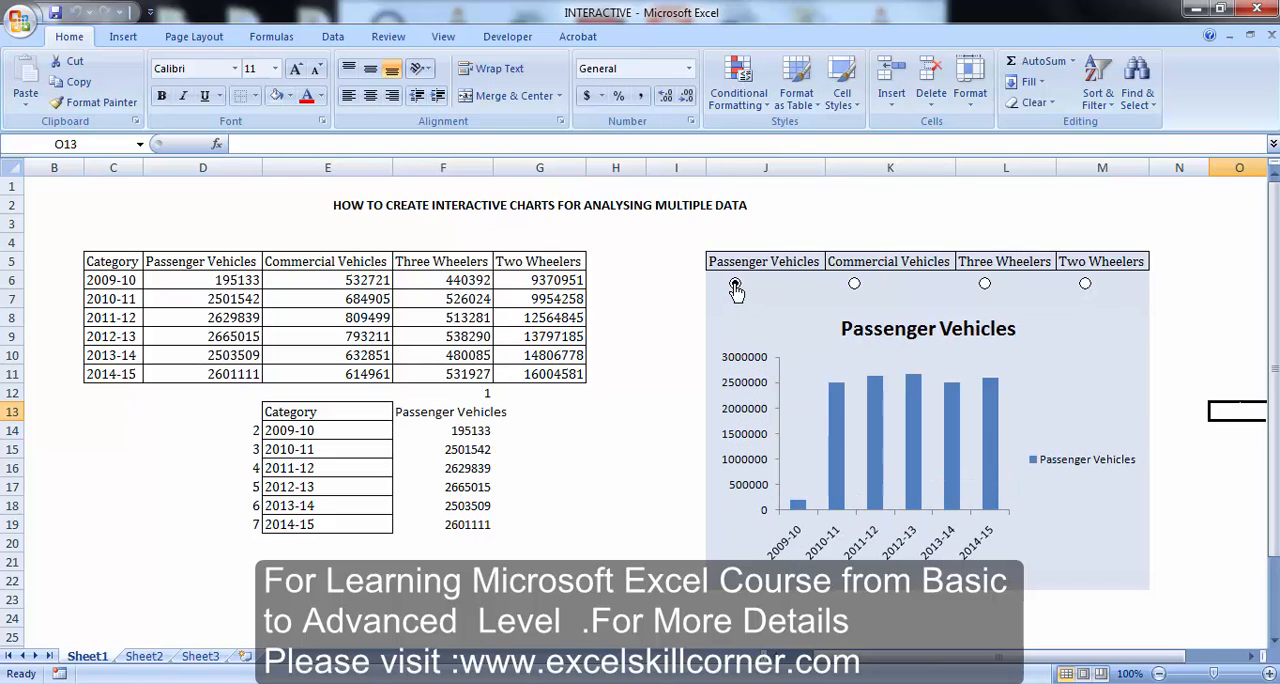
Enter the title "MOTOR VEHICLE SALES IN INDIA FORM 2009-2015" in cell J3 above the chart
{"action": "left_click", "coordinate": [821, 238]}
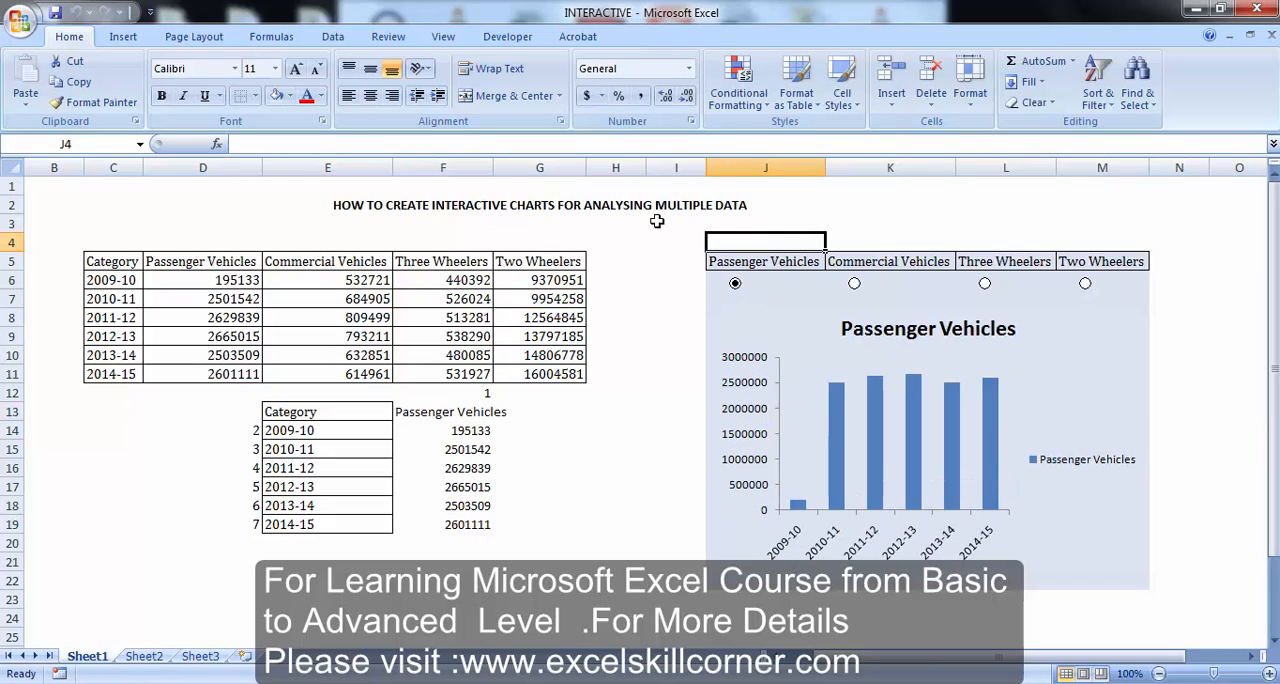
{"action": "left_click", "coordinate": [730, 219]}
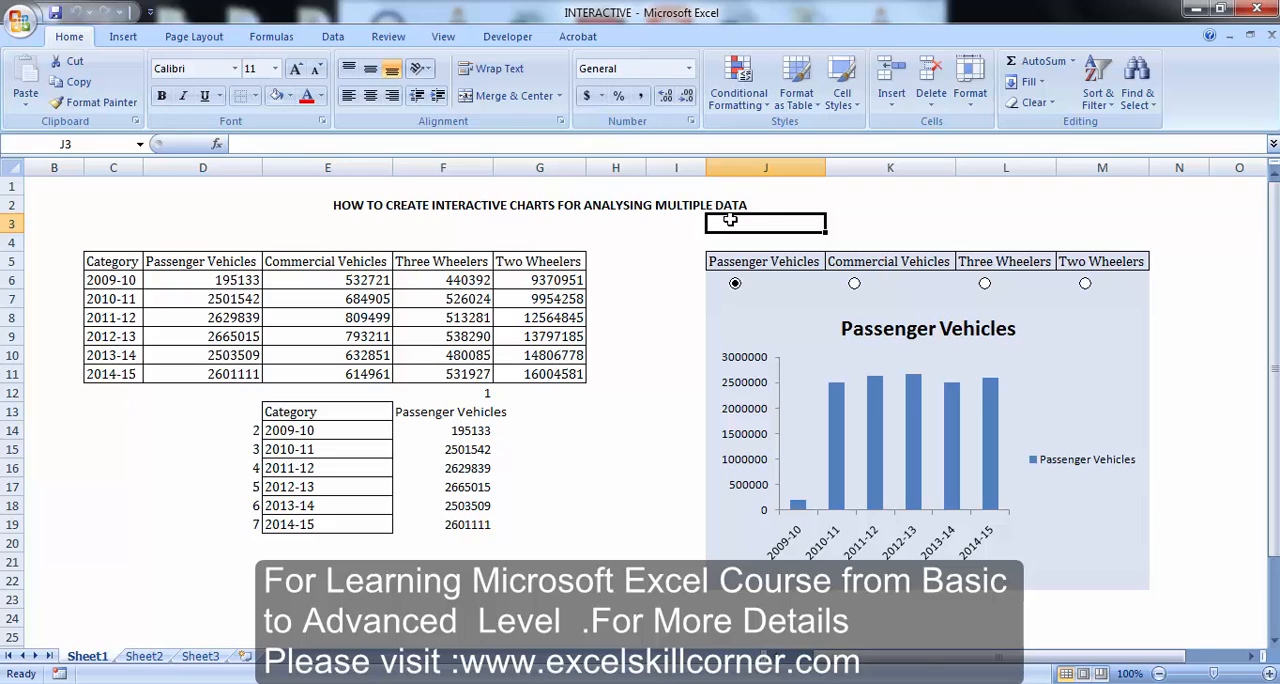
{"action": "type", "text": "MOTOR"}
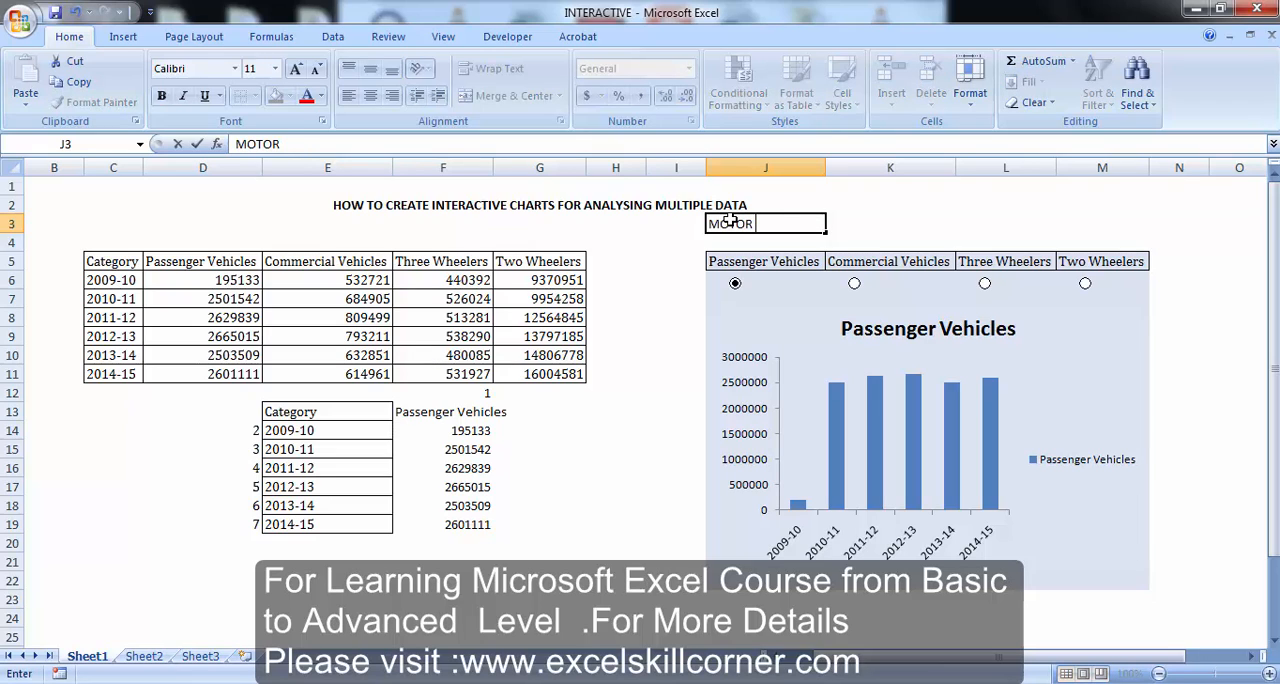
{"action": "type", "text": " VEHICLE SALES IN I"}
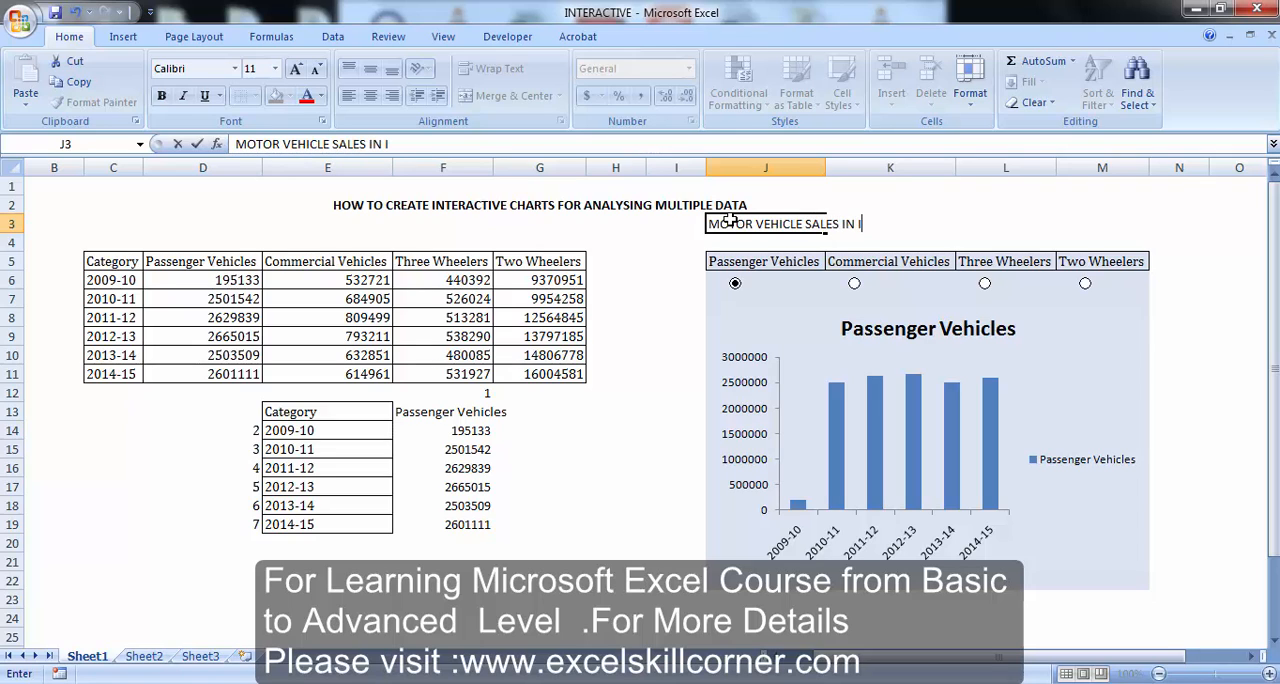
{"action": "type", "text": "NDIA FORM 2009-2015"}
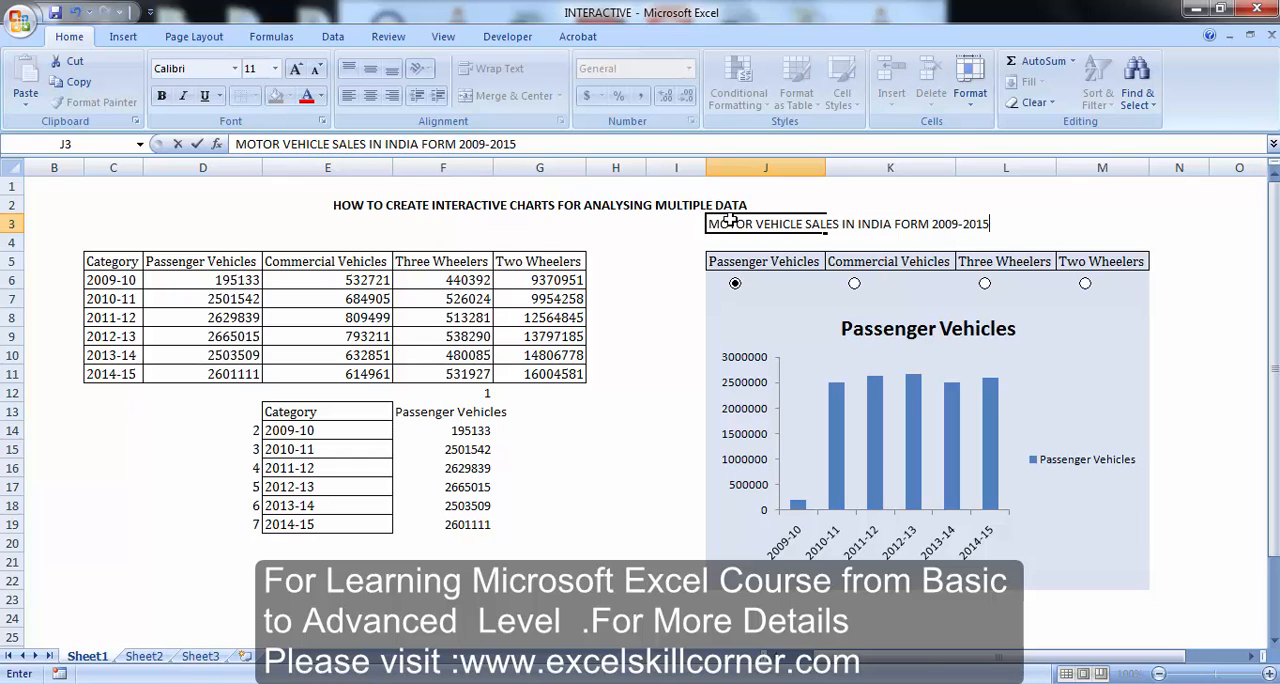
{"action": "key", "text": "ctrl+Return"}
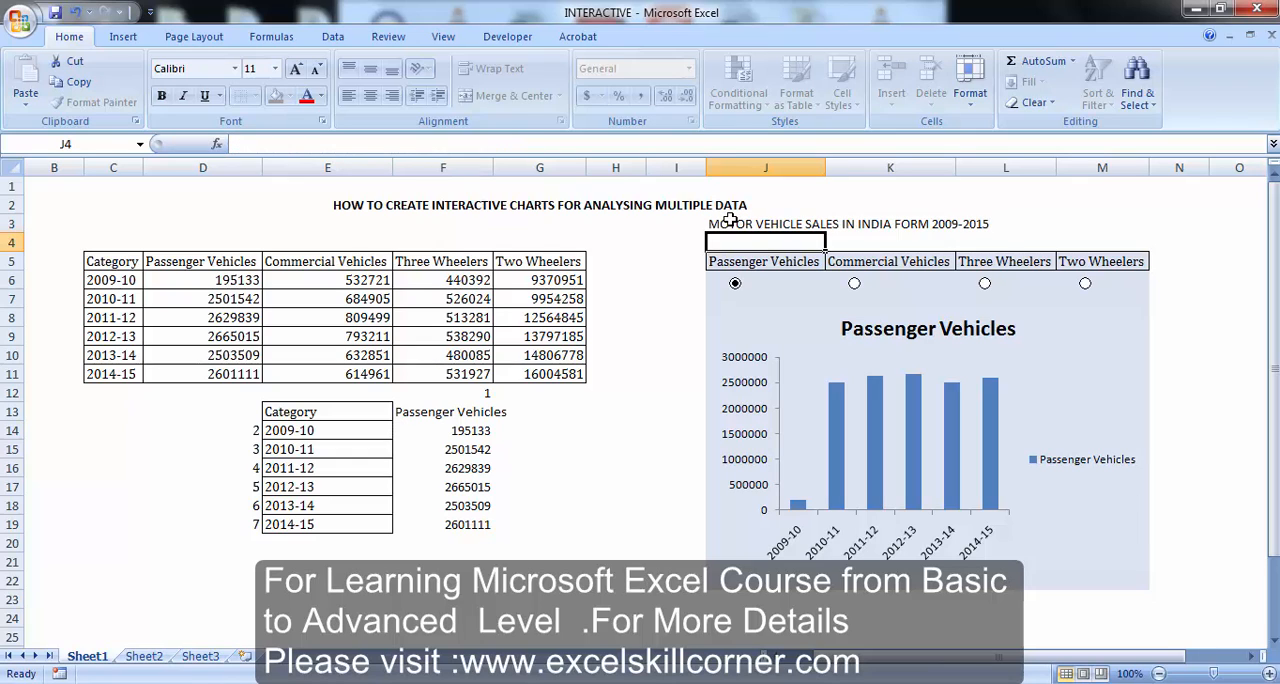
Format the J3 title as bold 14-point text, merged and centered across J3:M3
{"action": "key", "text": "ctrl+b"}
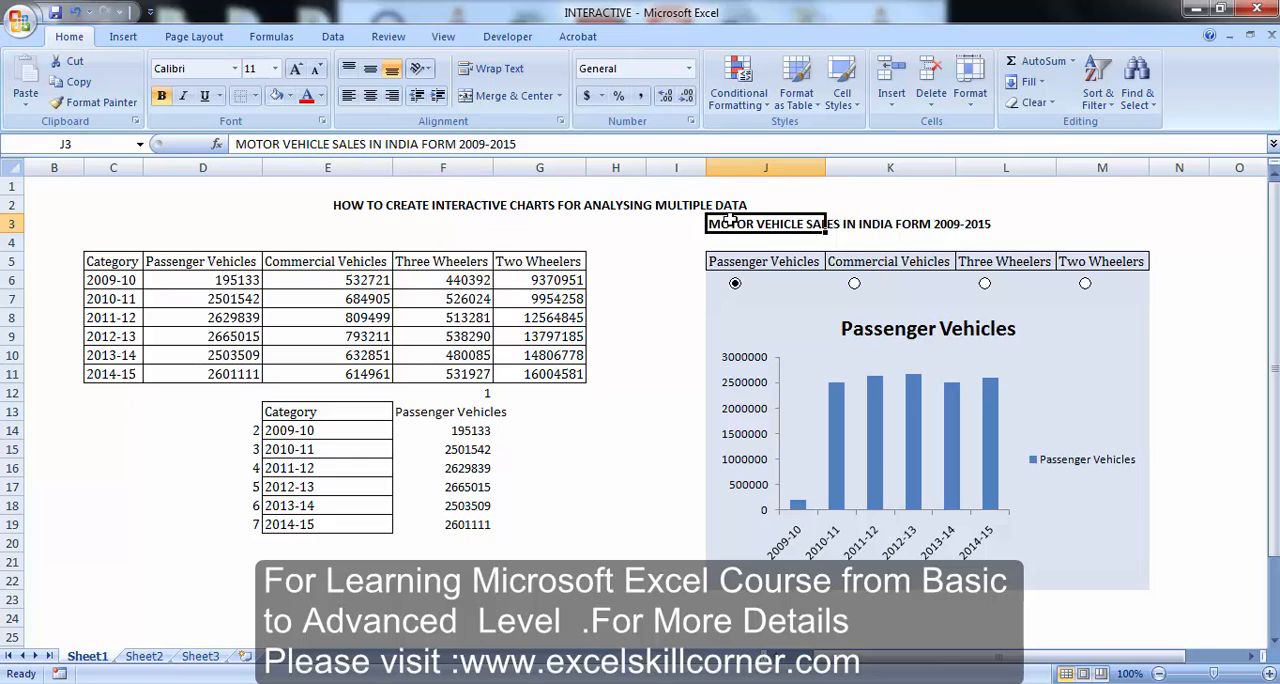
{"action": "key", "text": "shift+Right"}
{"action": "key", "text": "shift+Right"}
{"action": "key", "text": "shift+Right"}
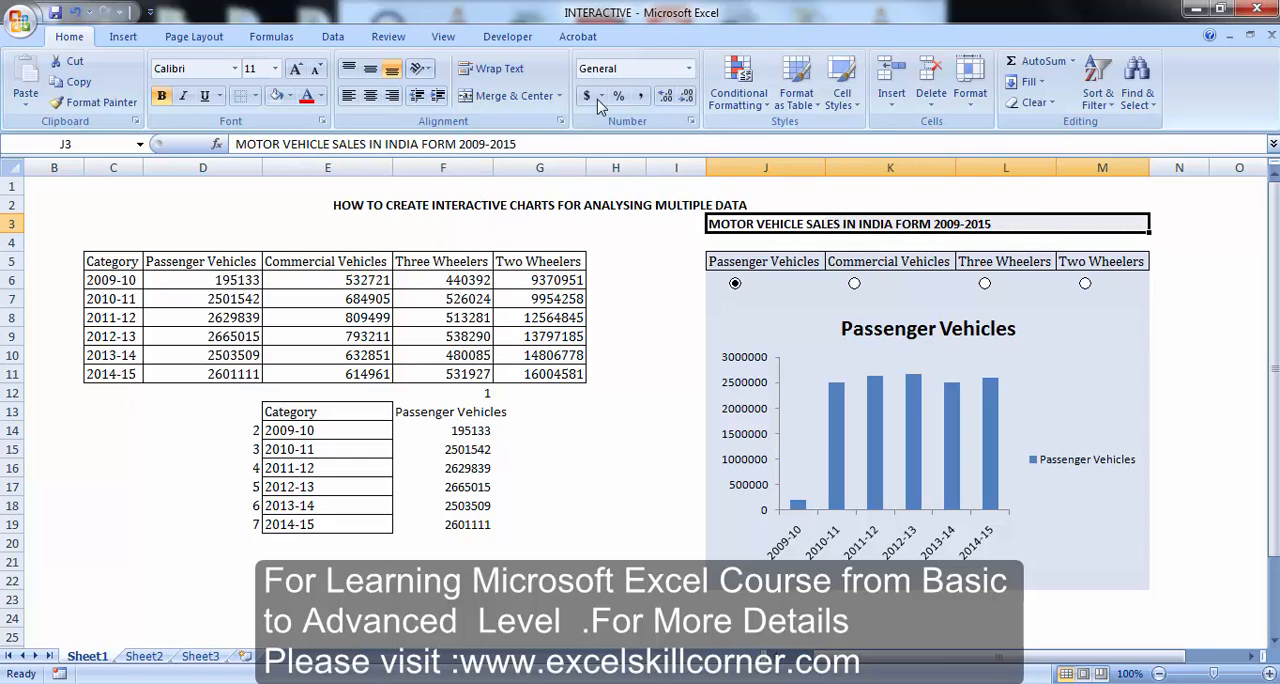
{"action": "left_click", "coordinate": [514, 97]}
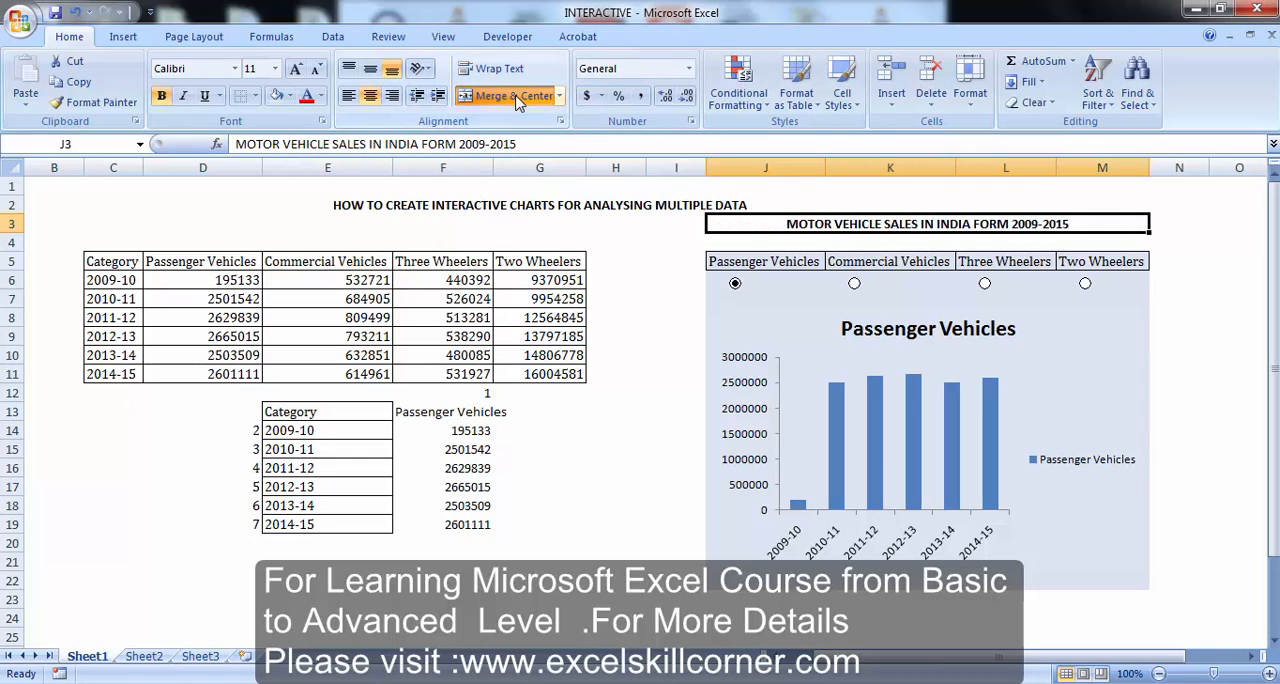
{"action": "left_click", "coordinate": [296, 70]}
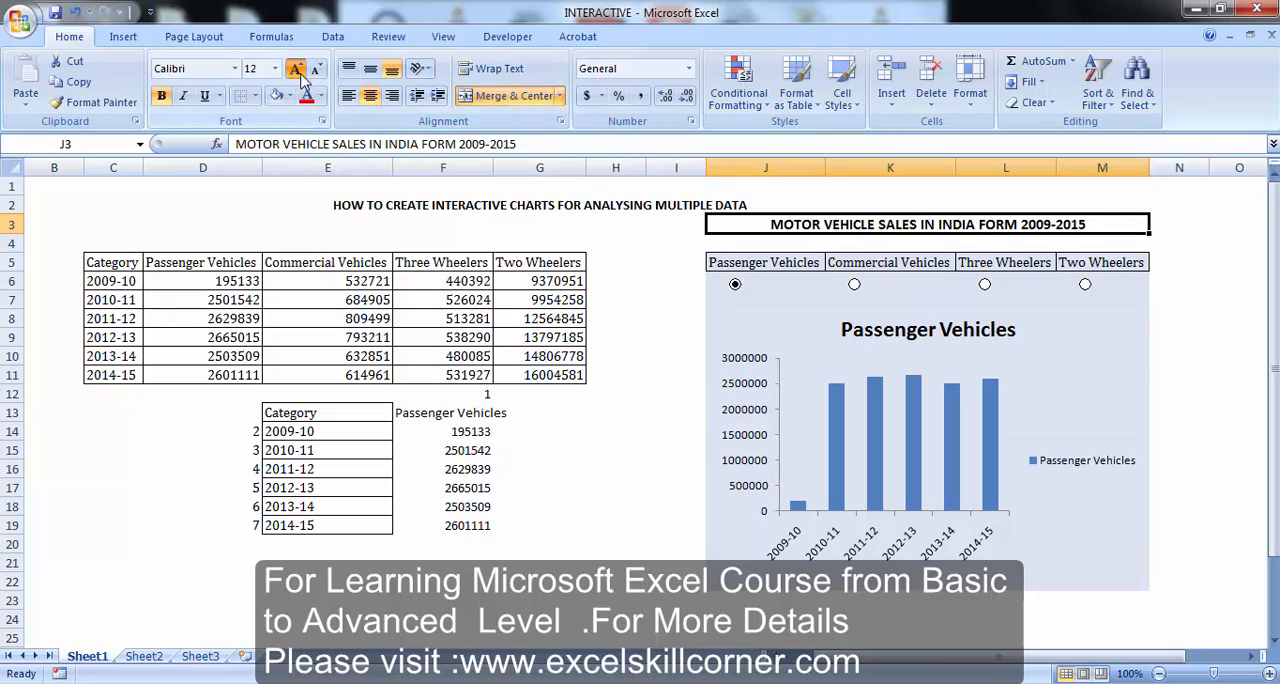
{"action": "left_click", "coordinate": [296, 70]}
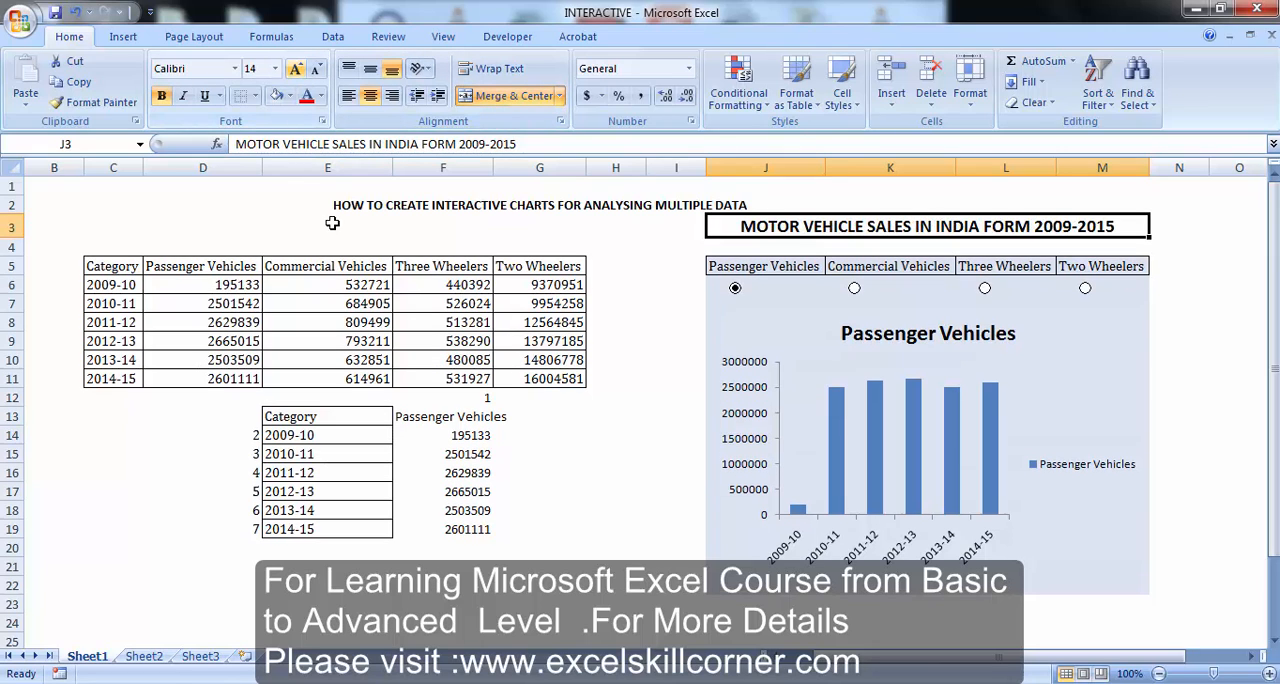
Deselect the title and check the finished chart for Commercial Vehicles, Three Wheelers and Two Wheelers using the option buttons
{"action": "left_click", "coordinate": [630, 445]}
{"action": "left_click", "coordinate": [854, 290]}
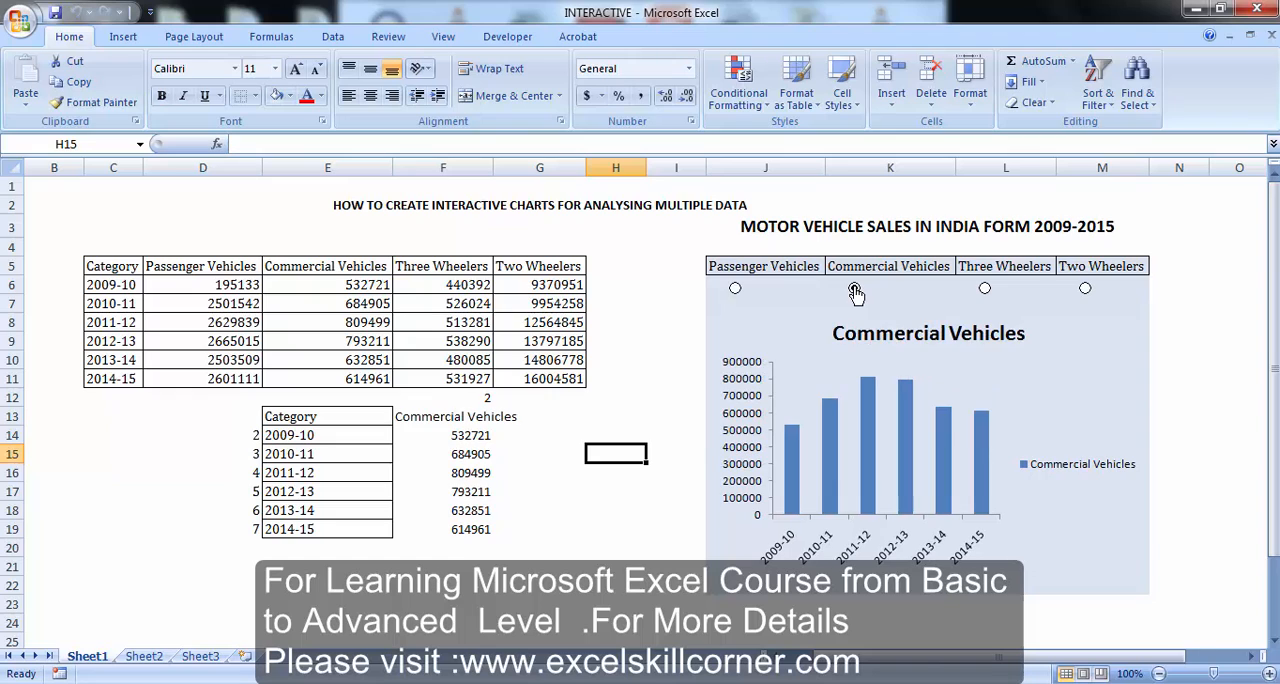
{"action": "left_click", "coordinate": [985, 292]}
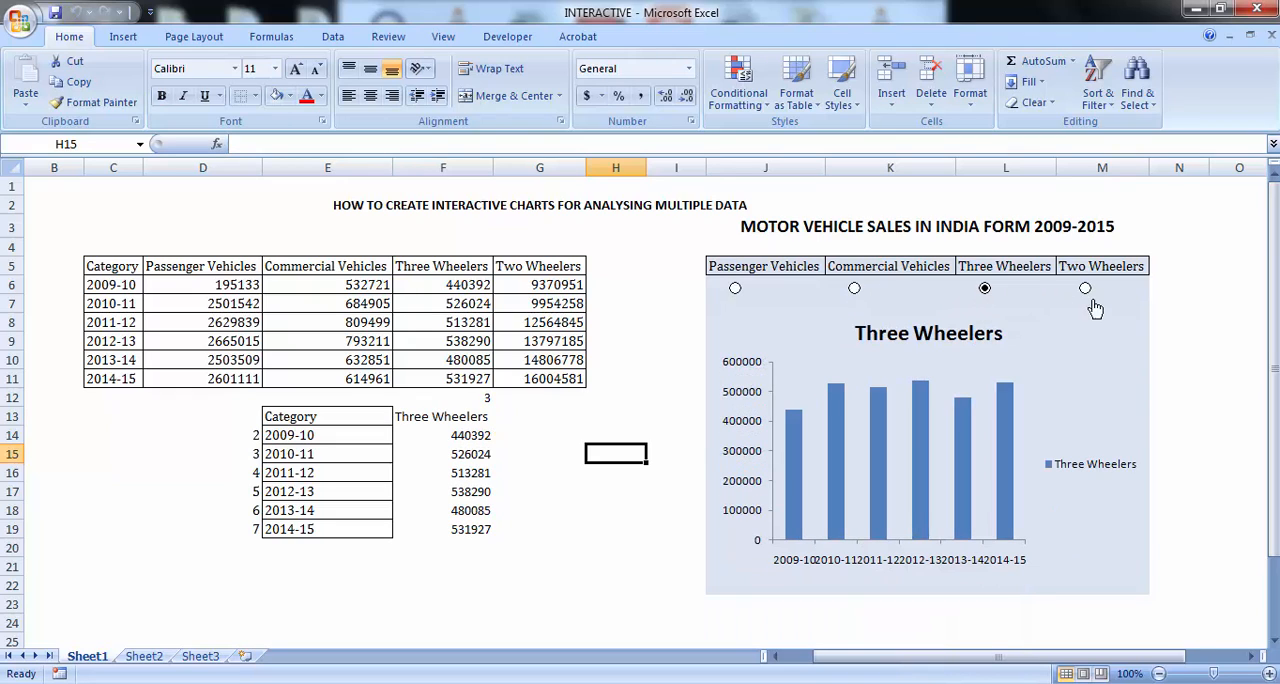
{"action": "left_click", "coordinate": [1089, 291]}
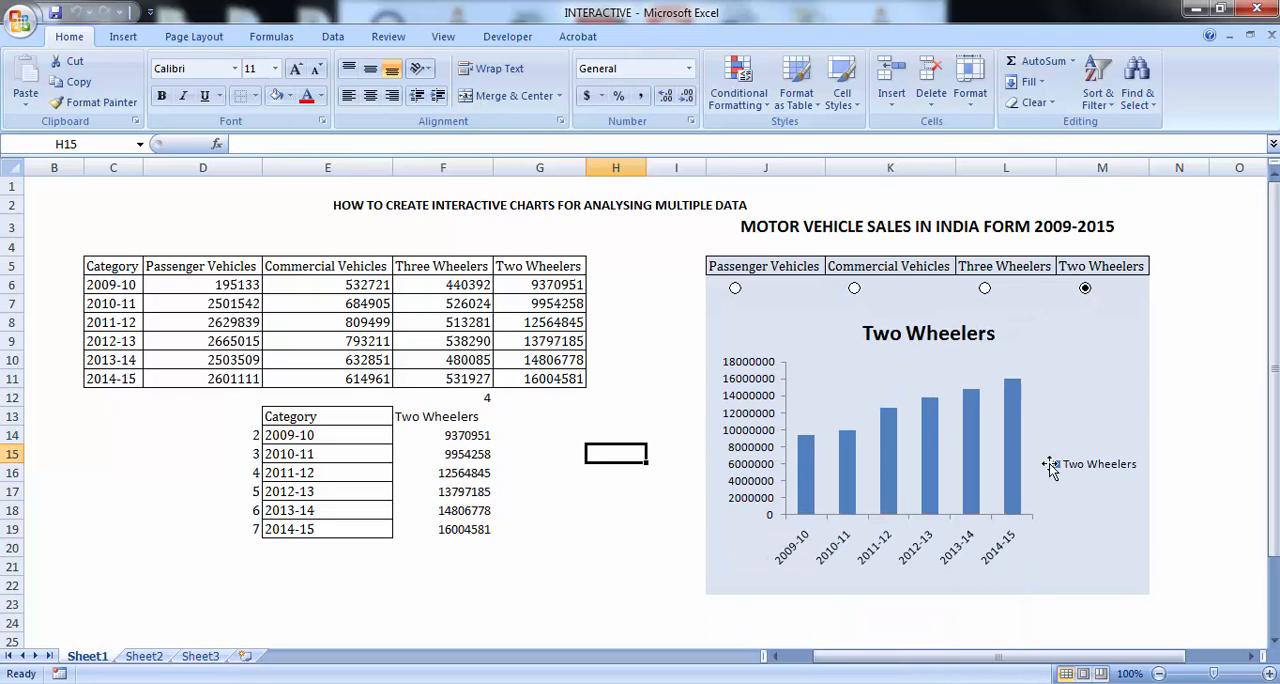